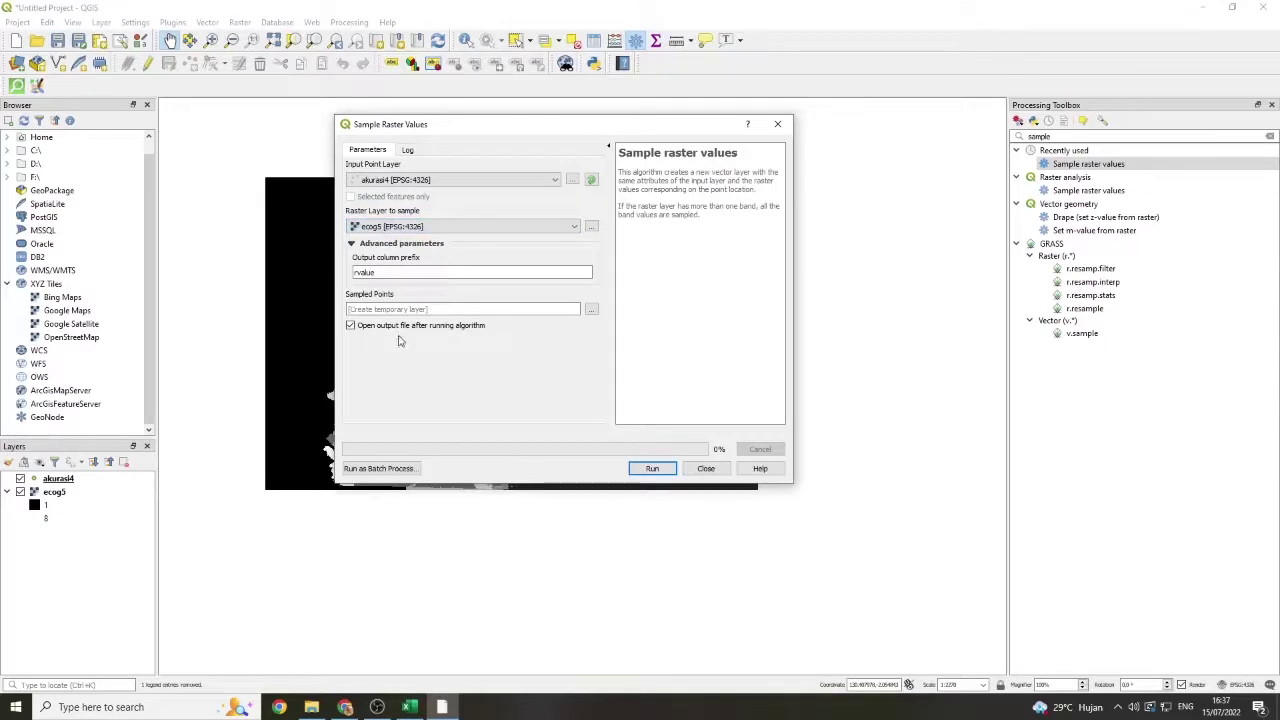
# - Run Sample Raster Values on the akurasi4 points and ecog5 raster with the output column prefix SAMPLE_
pyautogui.click(394, 275)
pyautogui.write('5')
pyautogui.write('AMPLE_')
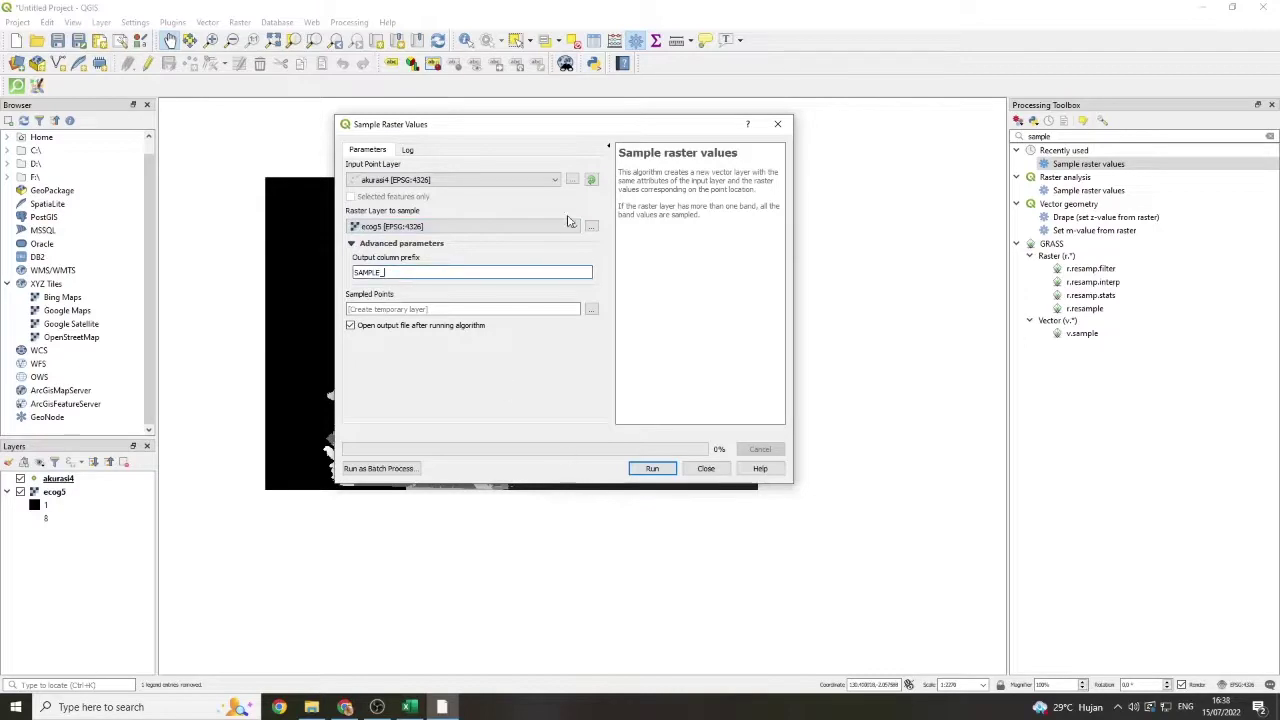
pyautogui.click(652, 468)
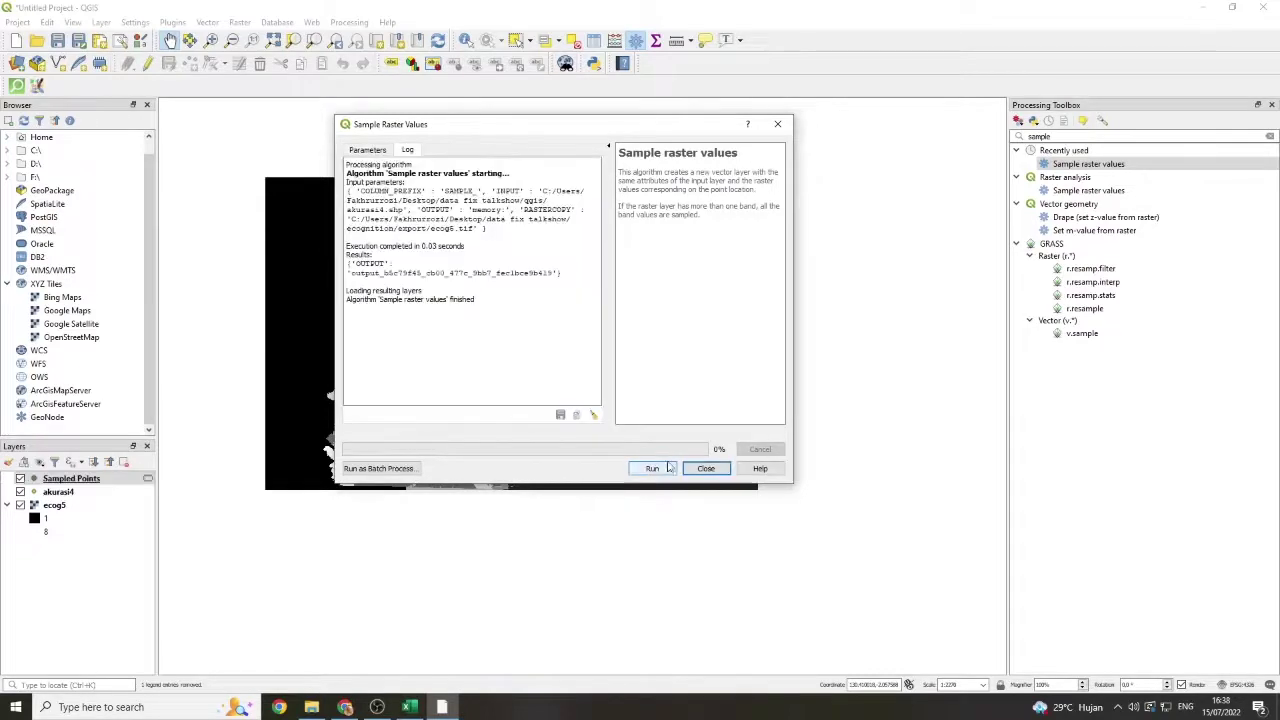
pyautogui.click(706, 469)
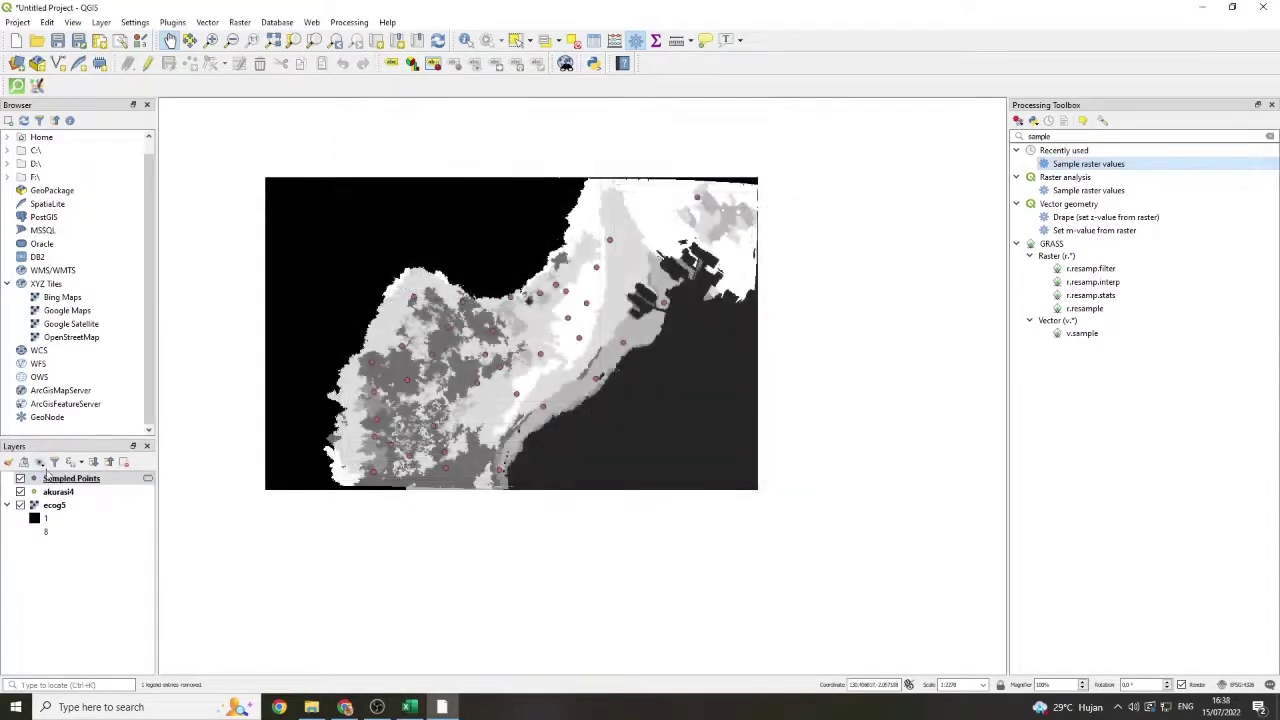
# - Export the Sampled Points layer in CSV format to the akurasi folder as AKURASI_ECOOG5
pyautogui.rightClick(64, 480)
pyautogui.moveTo(115, 437)
pyautogui.click(218, 438)
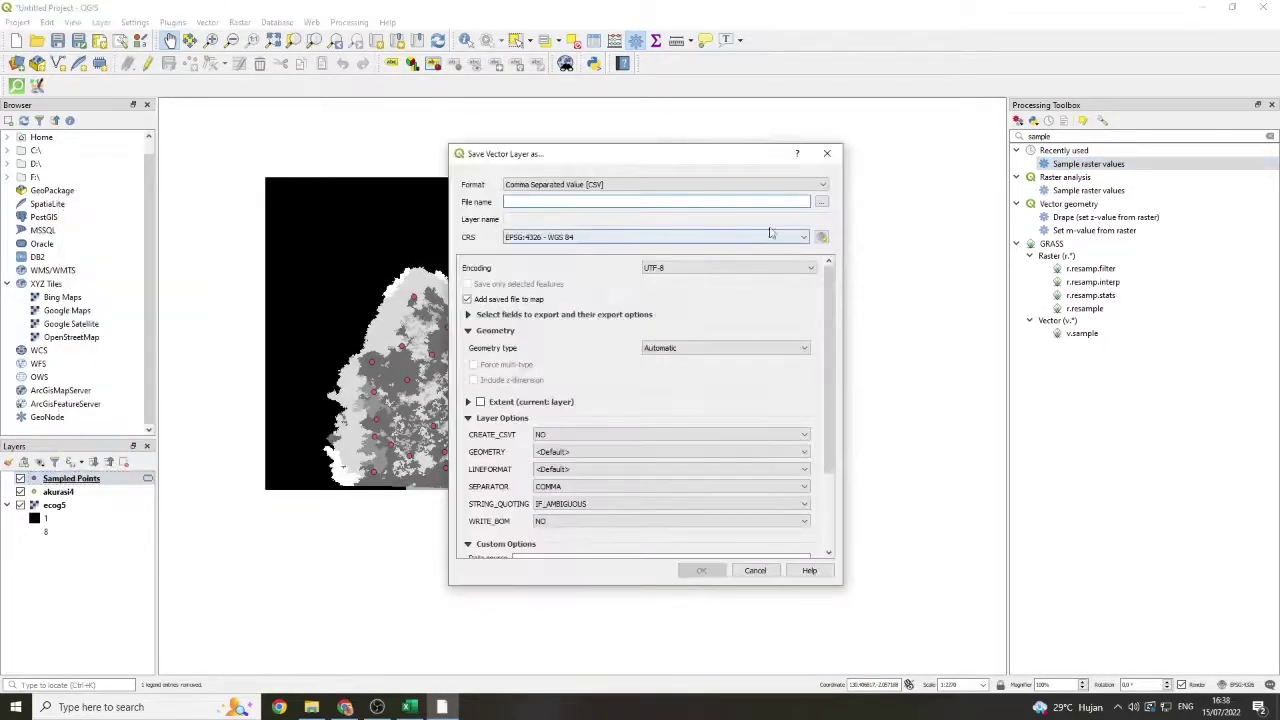
pyautogui.click(820, 203)
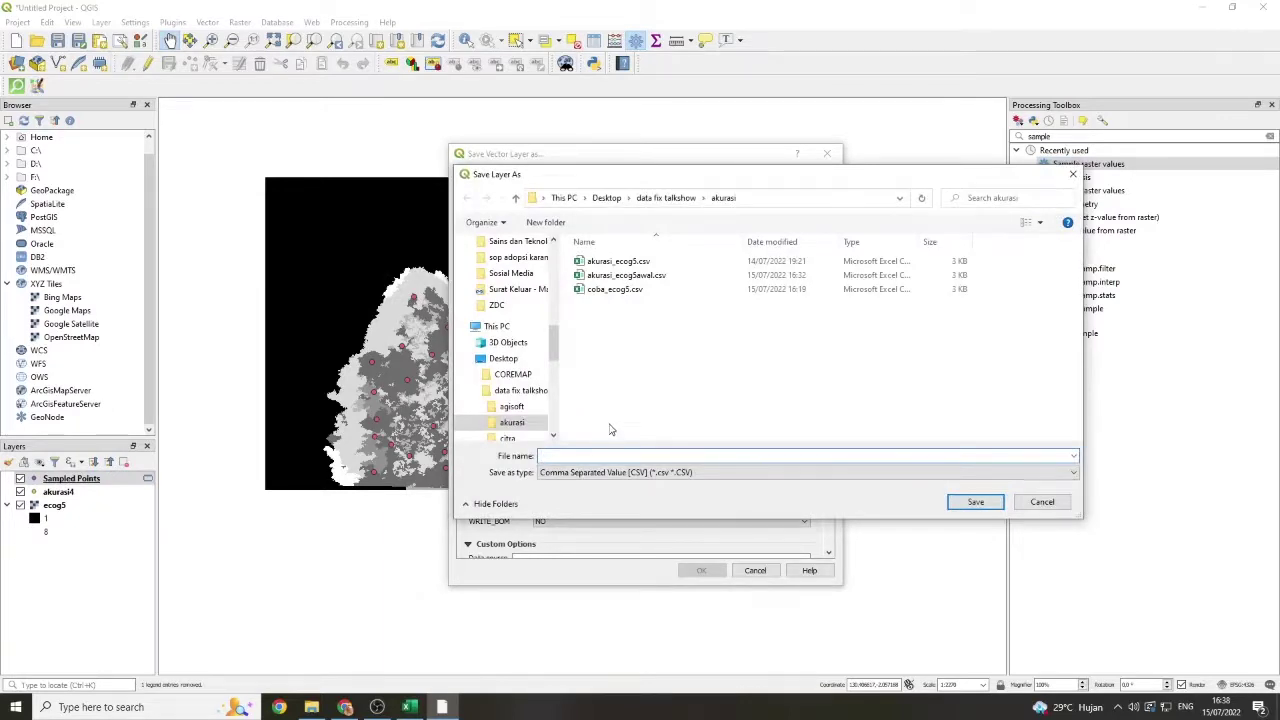
pyautogui.write('ak')
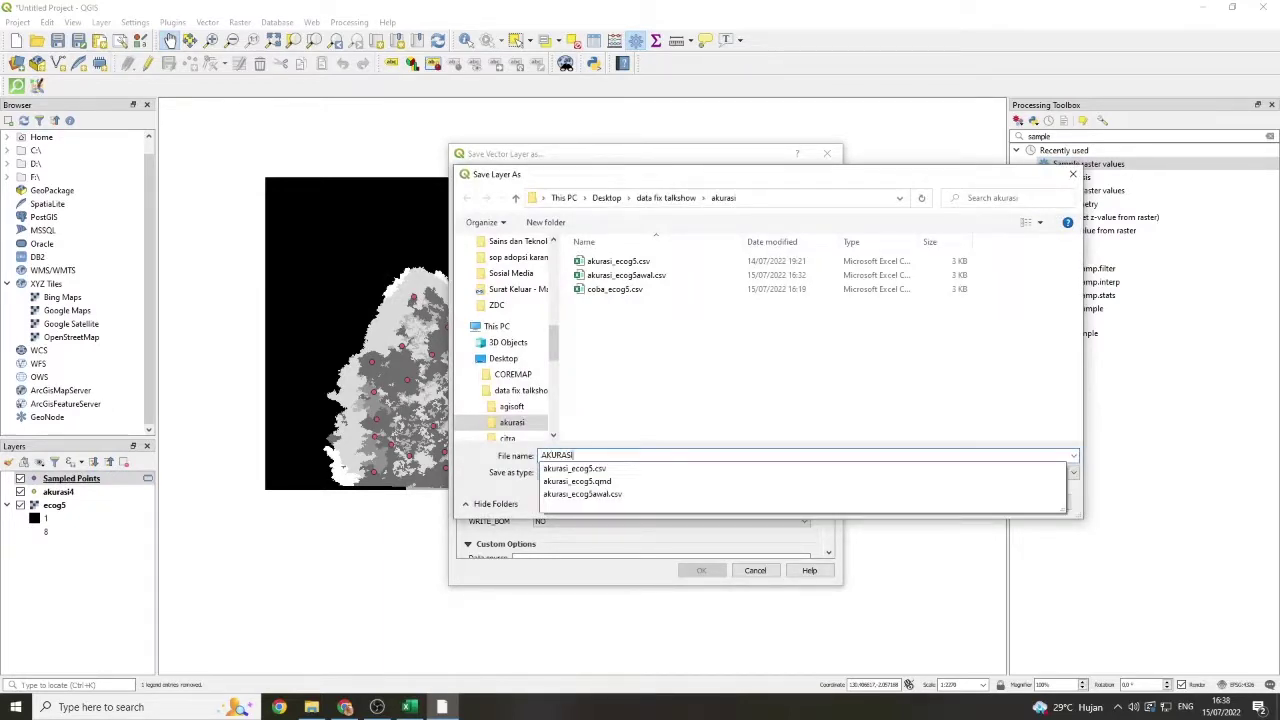
pyautogui.write('URASI_ECOO')
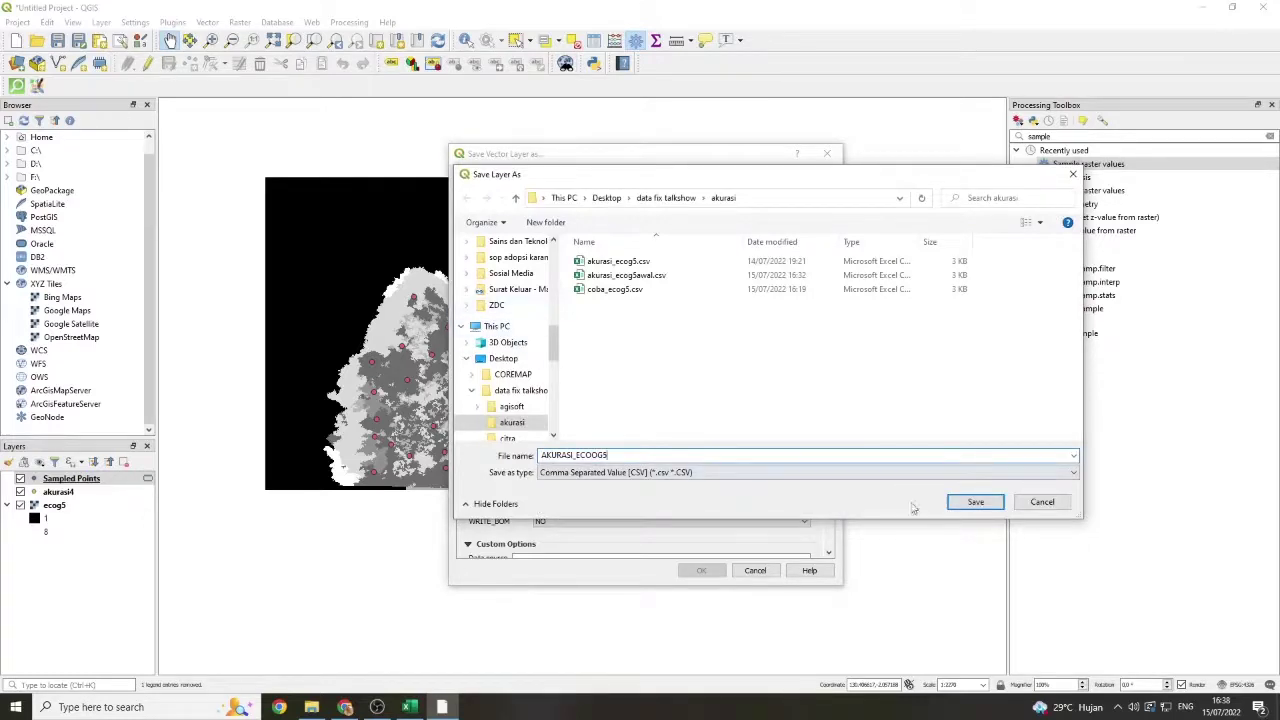
pyautogui.click(975, 504)
pyautogui.click(698, 571)
# - Remove the exported AKURASI_ECOOG5 table from the project's layers
pyautogui.rightClick(52, 481)
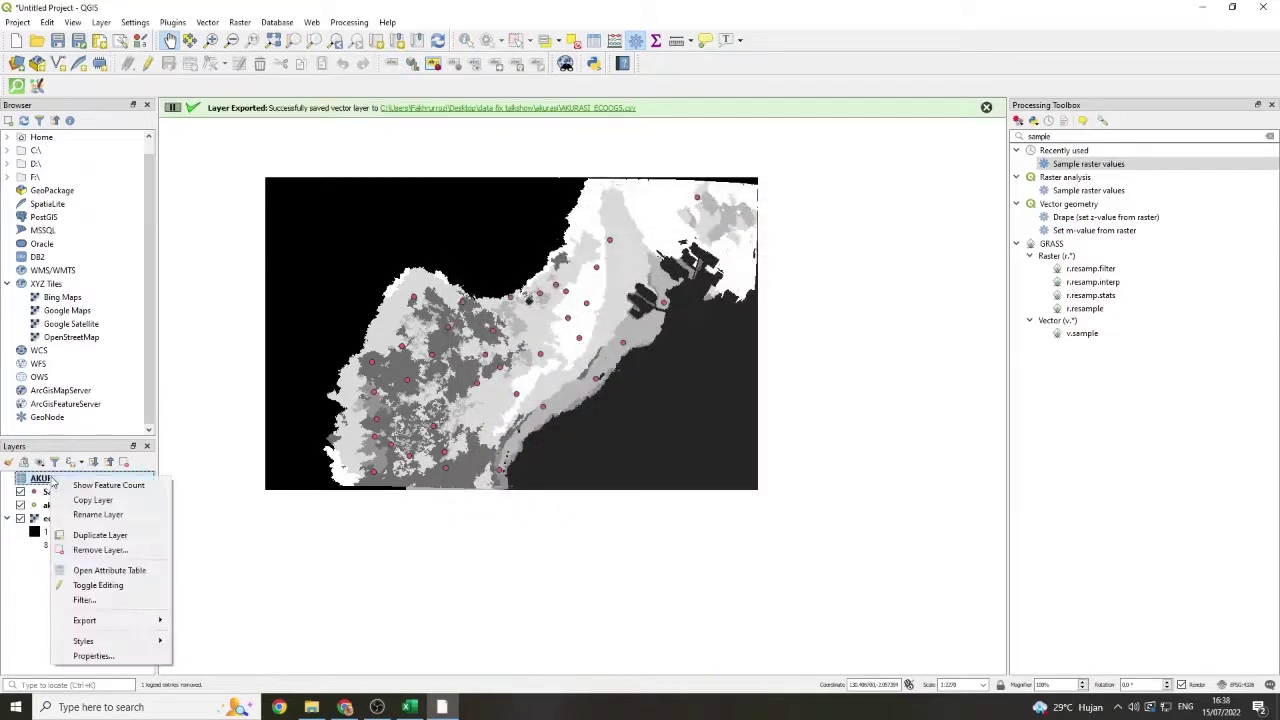
pyautogui.click(95, 550)
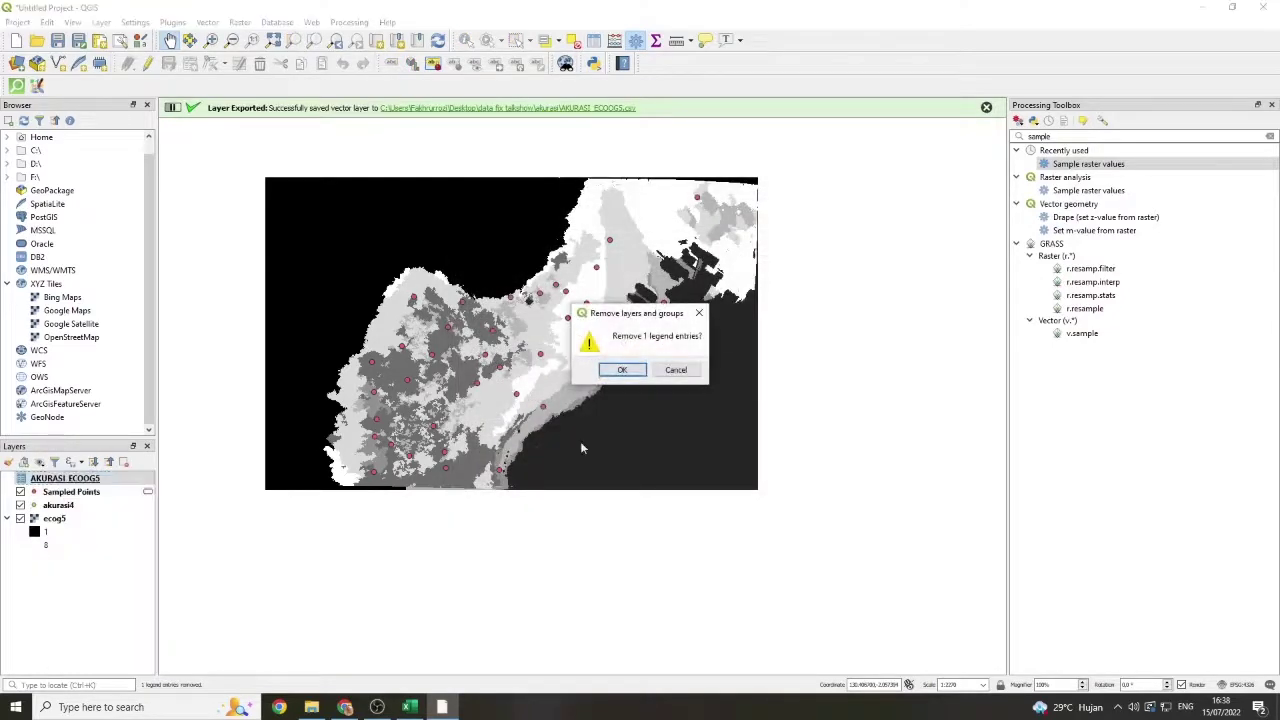
pyautogui.click(622, 371)
# - Open AKURASI_ECOOG5.csv in Excel from the akurasi folder inside data fix talkshow
pyautogui.click(409, 707)
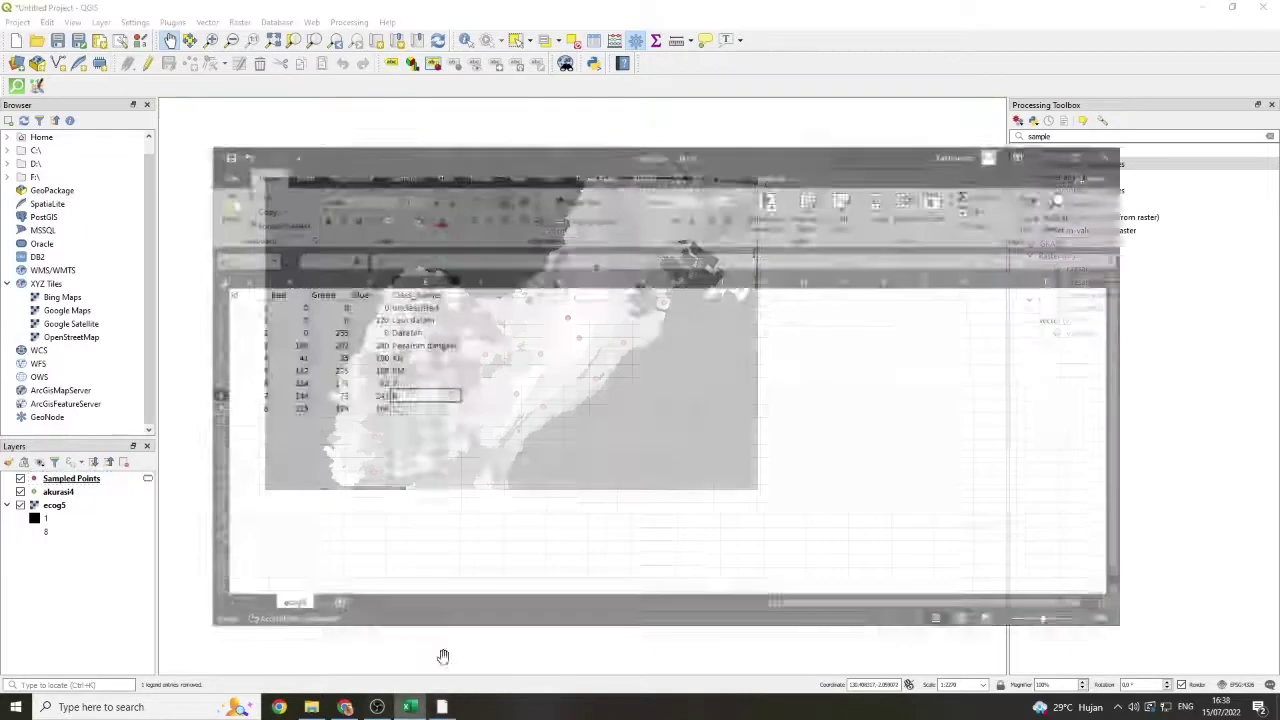
pyautogui.click(1081, 119)
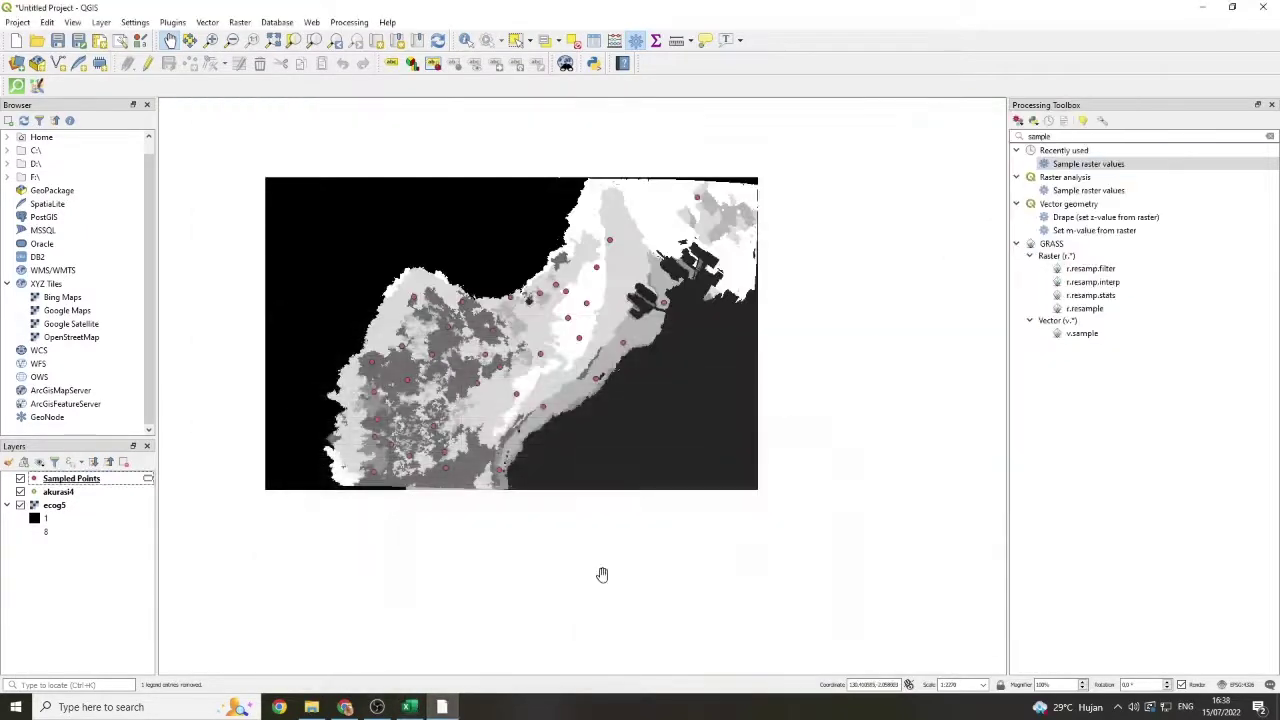
pyautogui.click(311, 707)
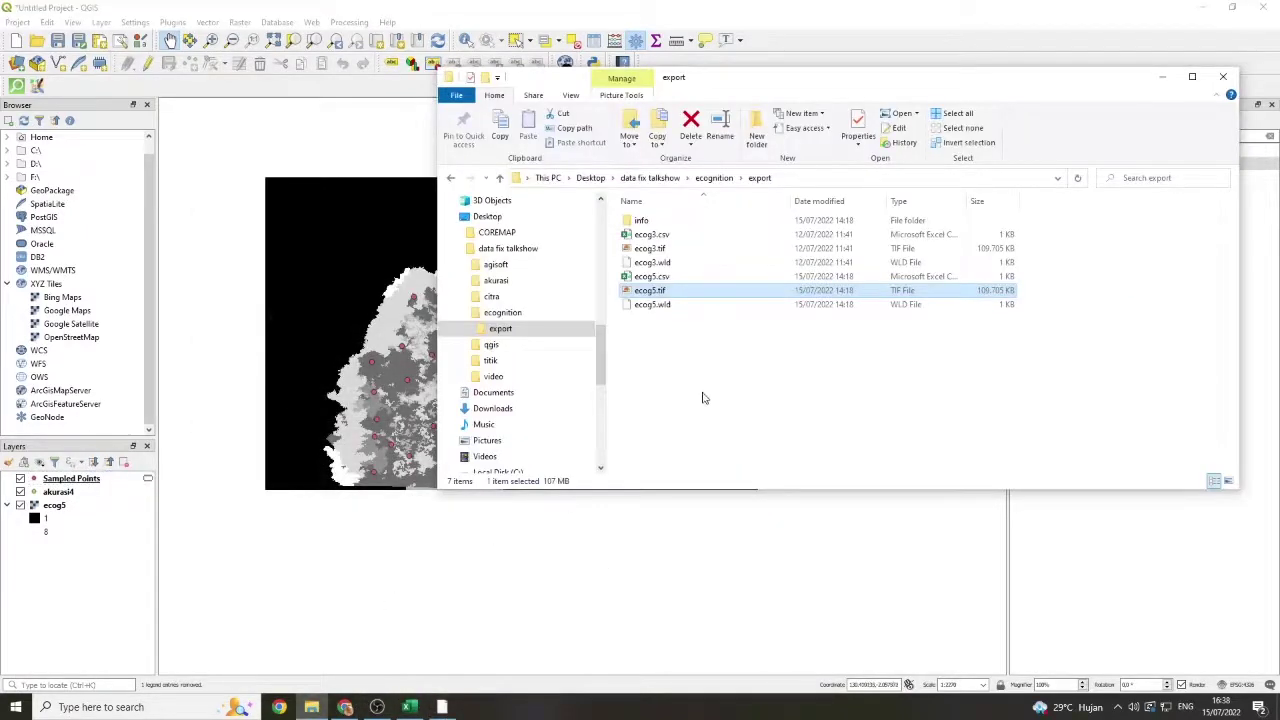
pyautogui.click(714, 177)
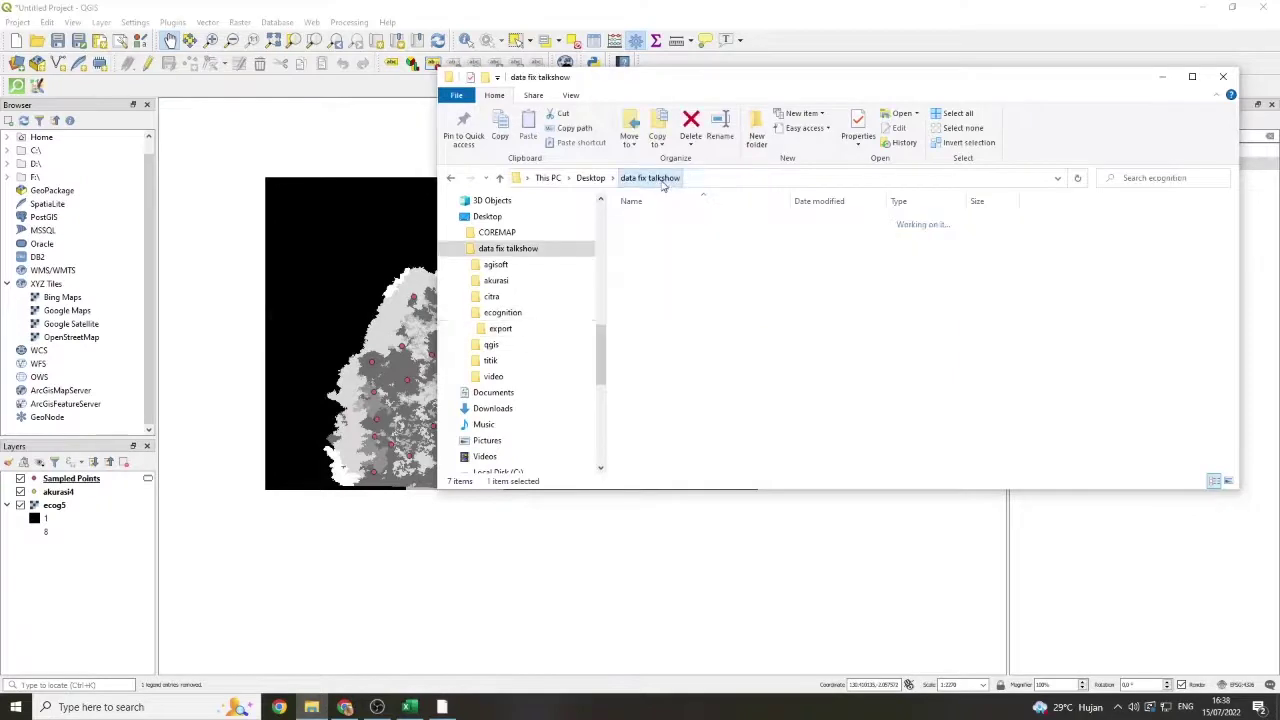
pyautogui.click(508, 248)
pyautogui.doubleClick(646, 234)
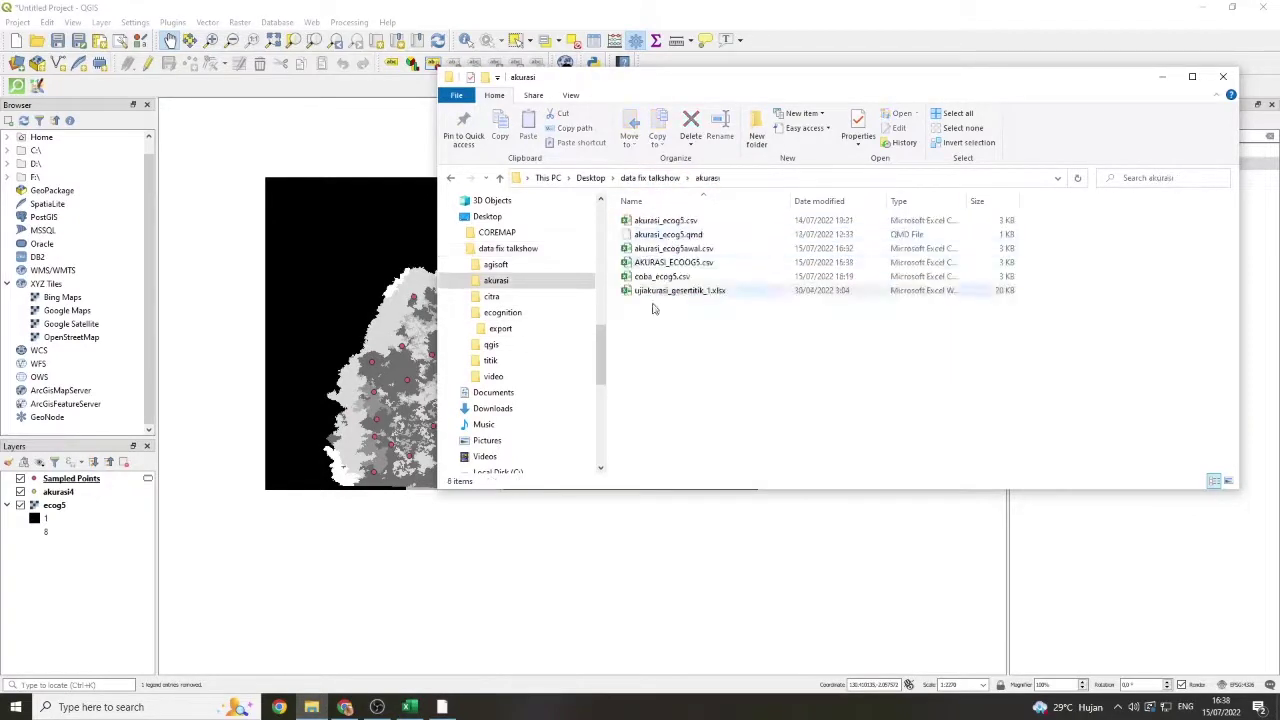
pyautogui.doubleClick(680, 263)
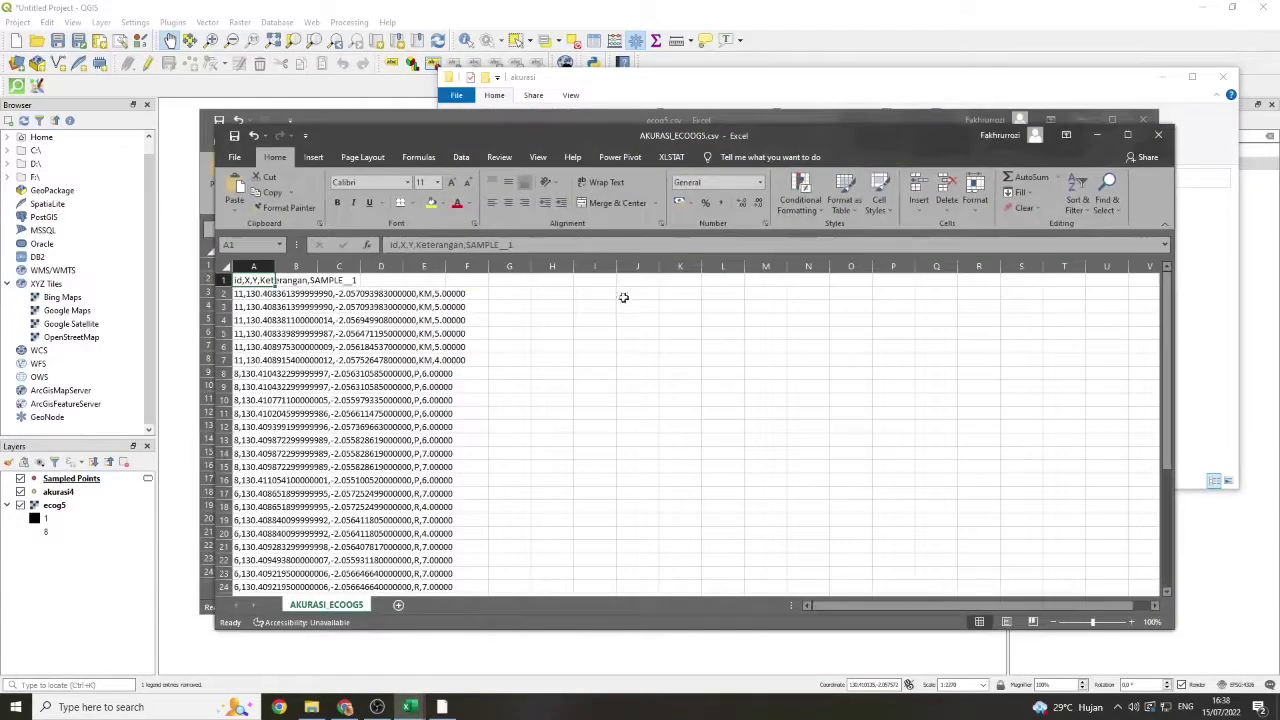
# - Split the text in column A into separate columns, delimited by tab and comma
pyautogui.click(1127, 135)
pyautogui.click(30, 142)
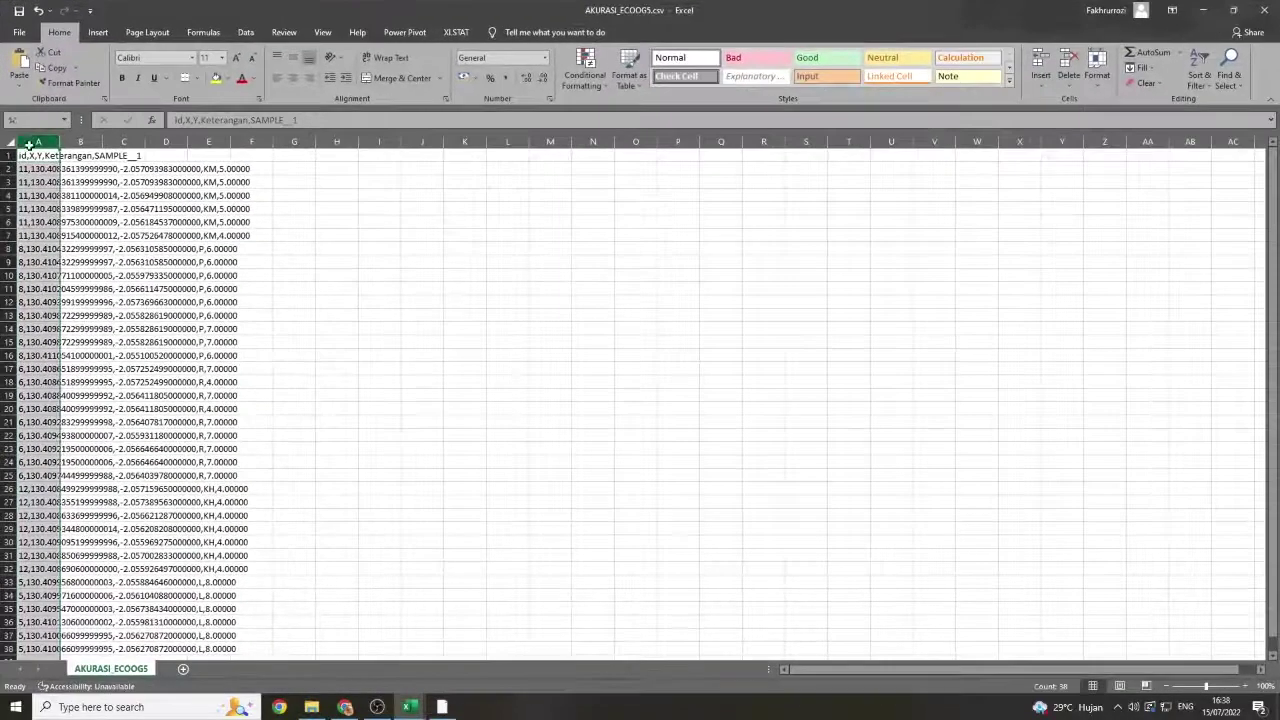
pyautogui.click(242, 32)
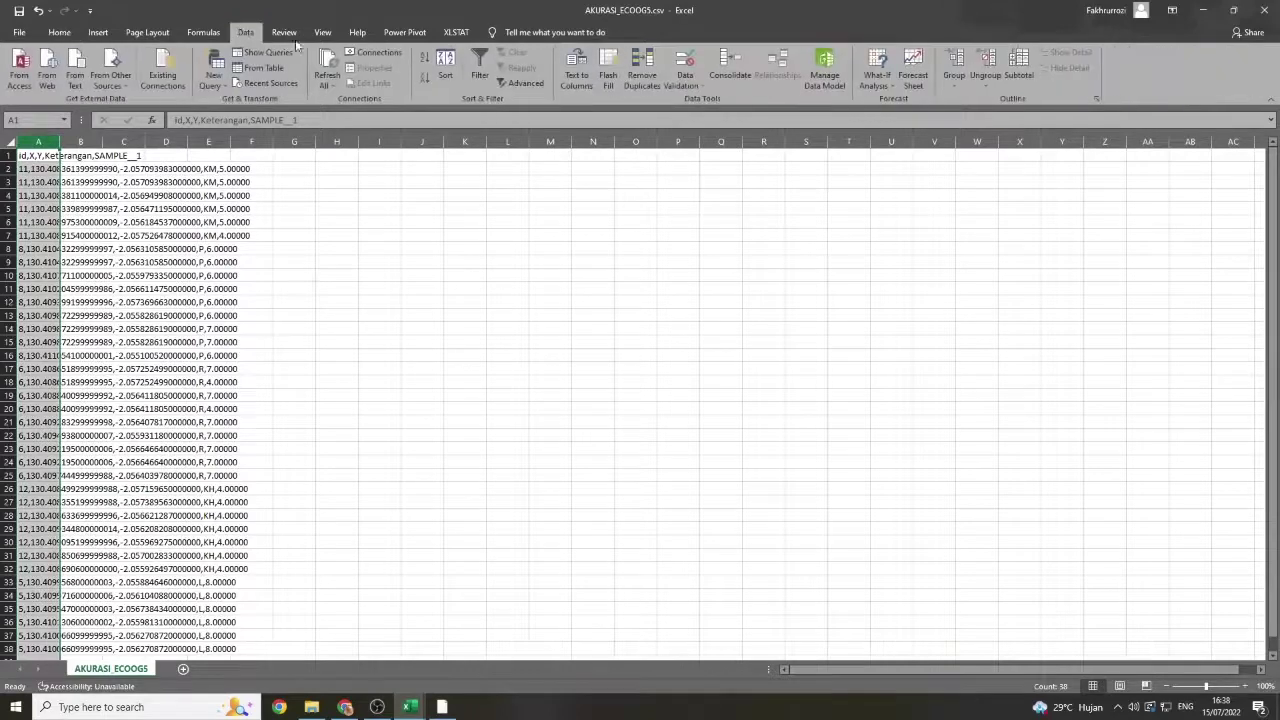
pyautogui.click(591, 84)
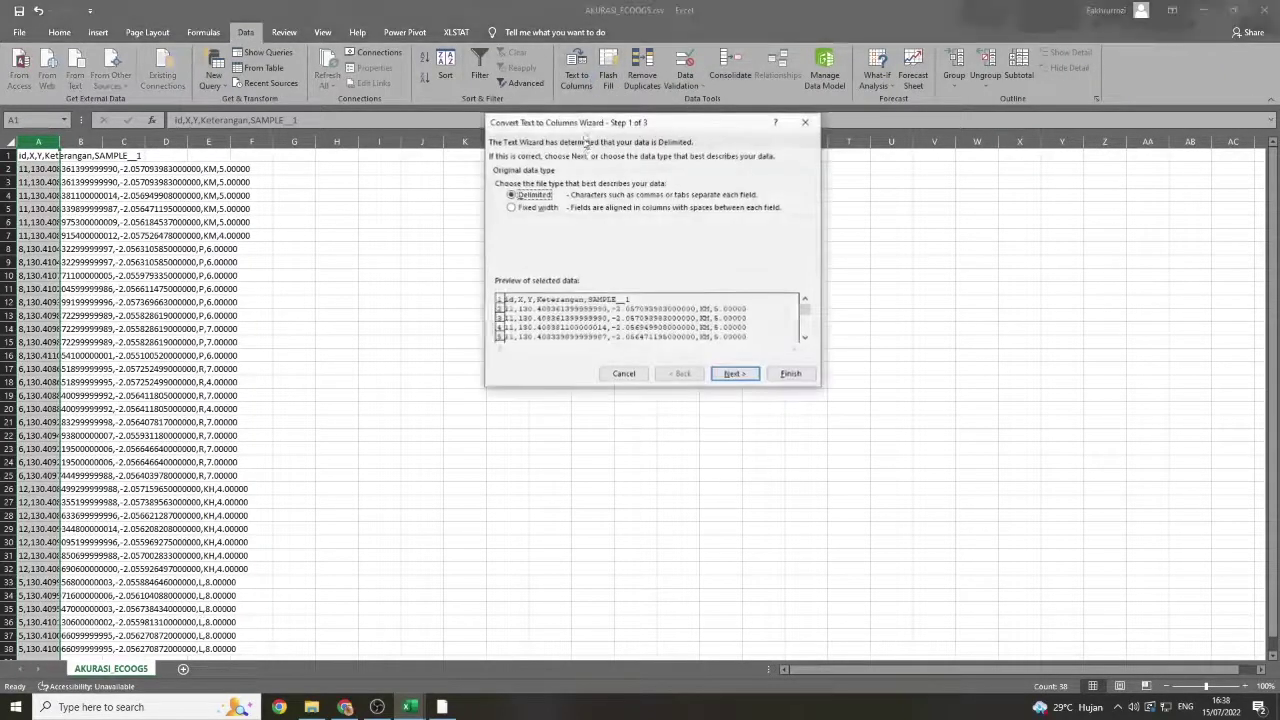
pyautogui.click(735, 374)
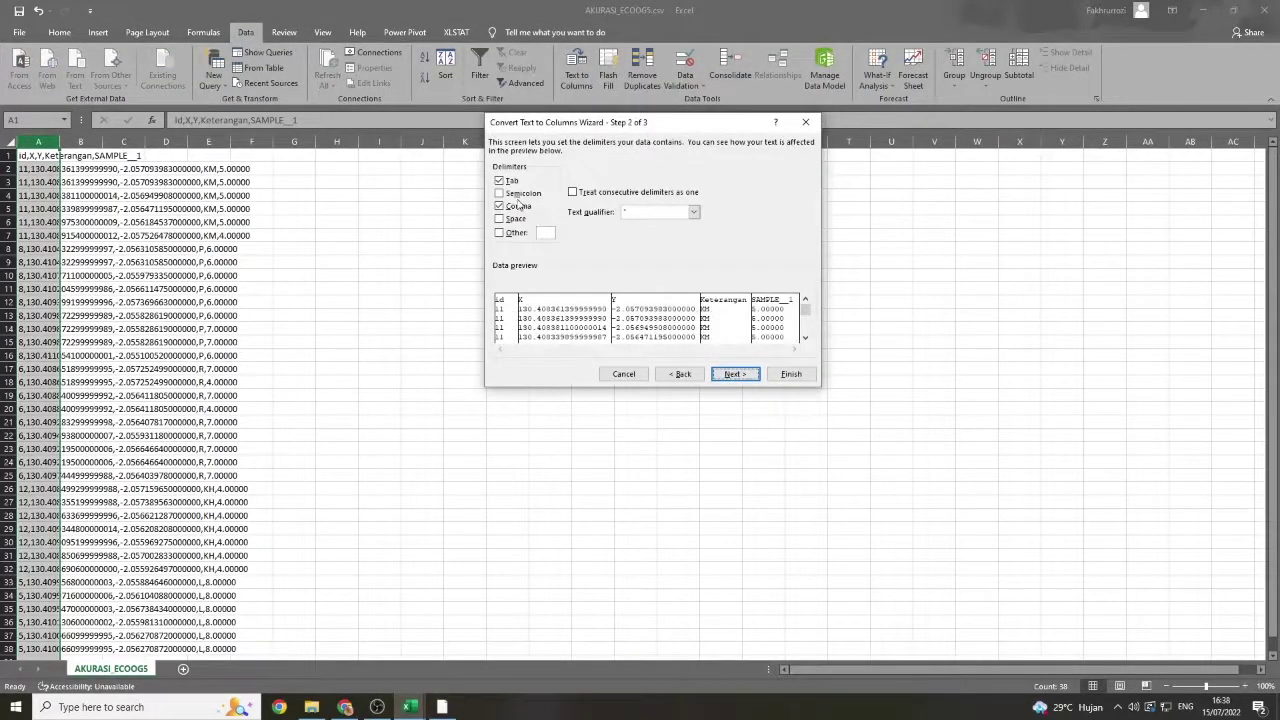
pyautogui.click(790, 374)
# - Autofit the widths of the X, Y and SAMPLE__1 columns to their contents
pyautogui.click(324, 248)
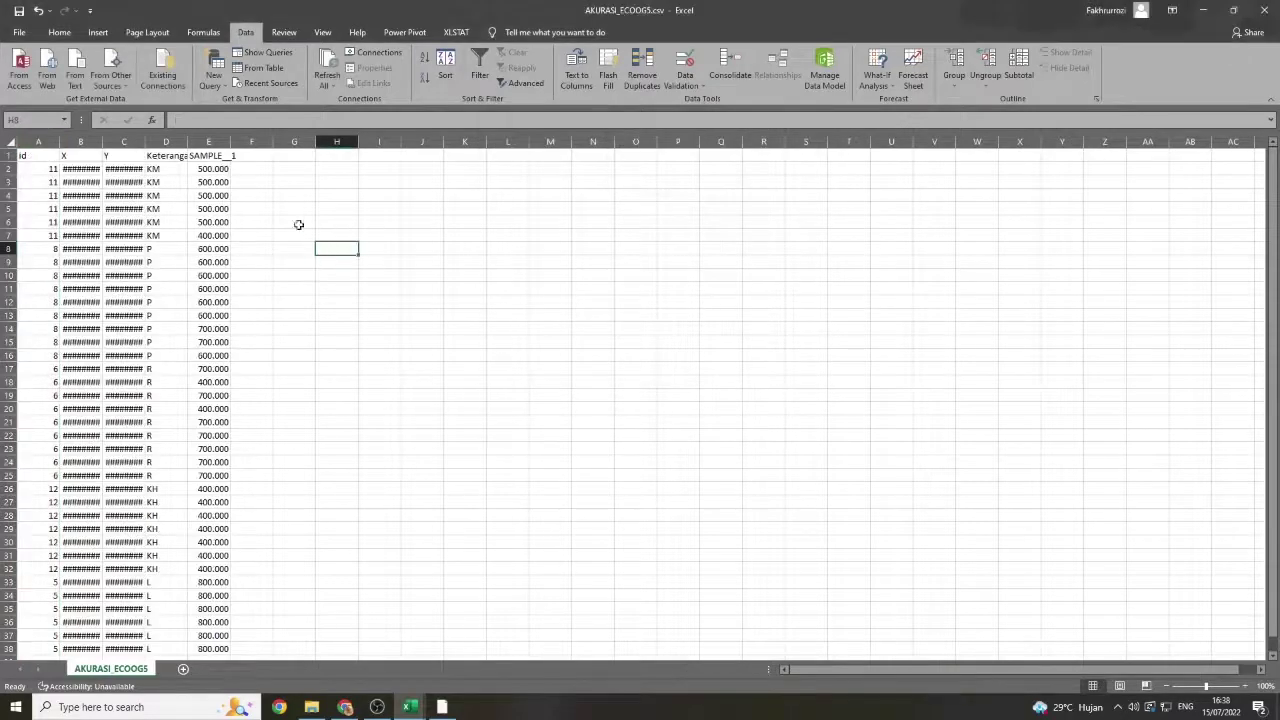
pyautogui.doubleClick(230, 141)
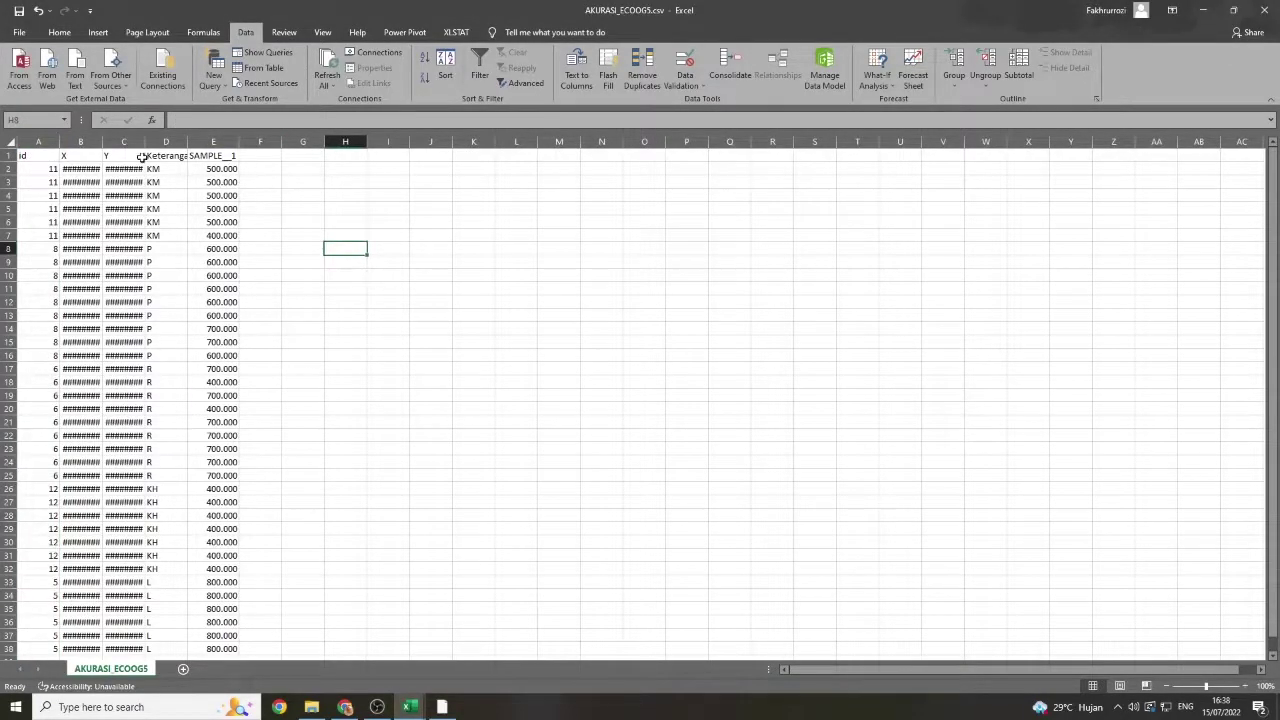
pyautogui.doubleClick(102, 141)
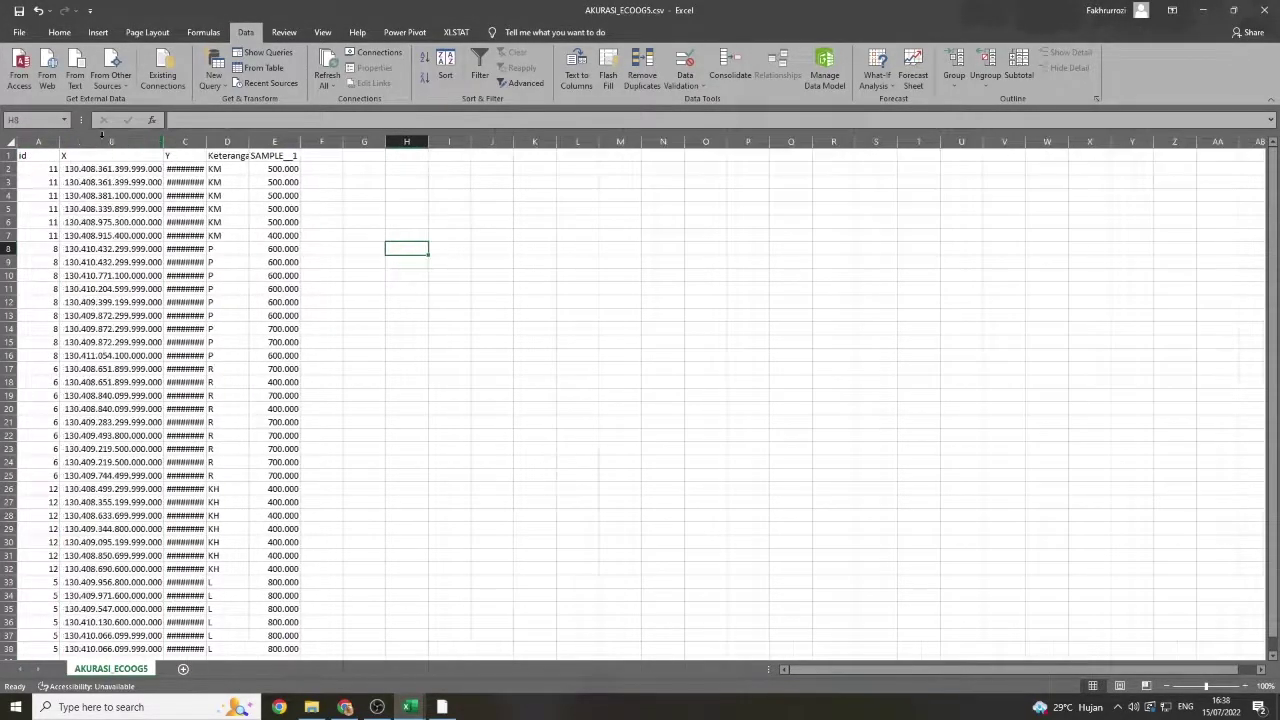
pyautogui.doubleClick(206, 141)
# - Add a filter to the SAMPLE__1 column and show only the rows with 400.000
pyautogui.click(338, 141)
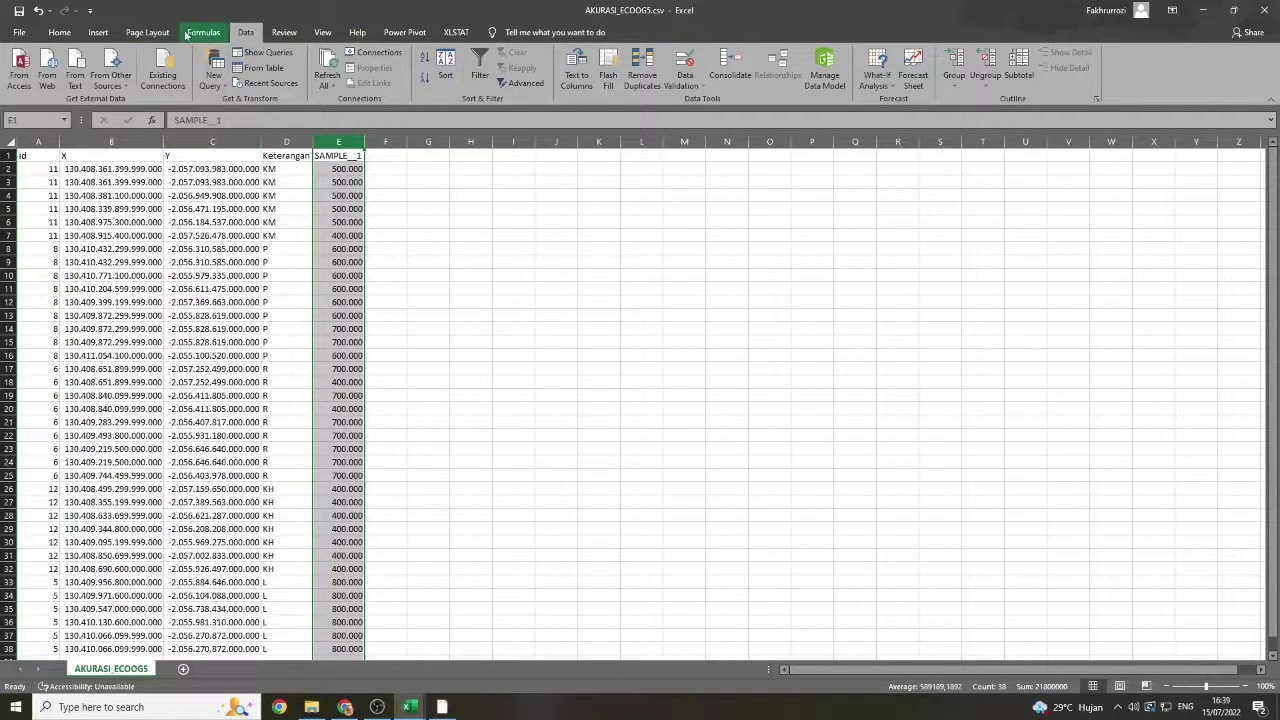
pyautogui.click(480, 68)
pyautogui.click(358, 156)
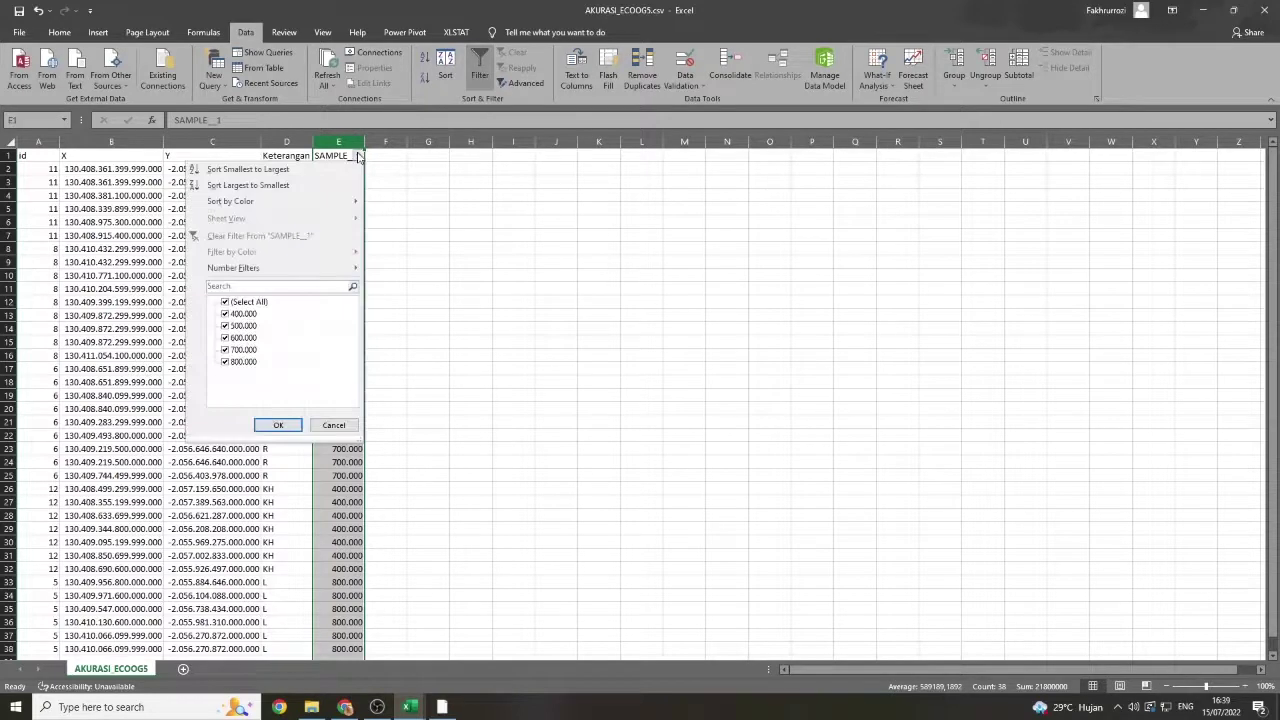
pyautogui.click(247, 302)
pyautogui.click(243, 314)
pyautogui.click(270, 425)
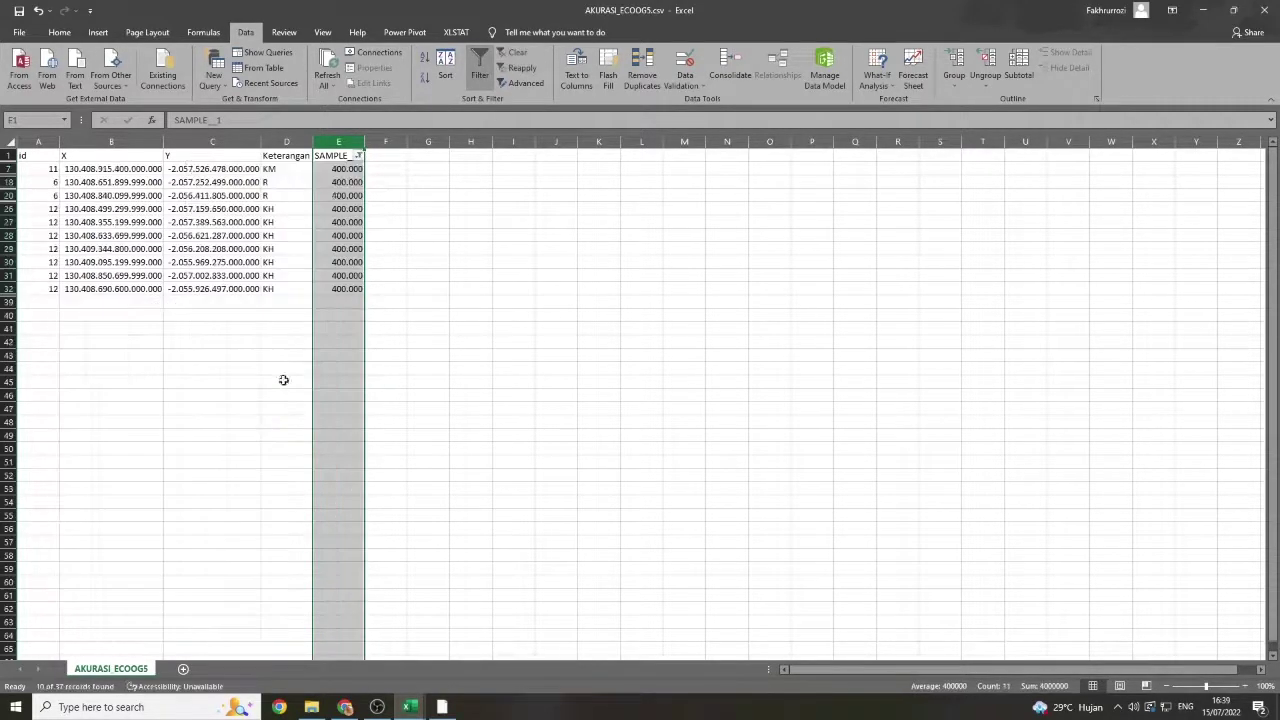
# - Replace the SAMPLE__1 values of all filtered 400.000 rows with 4
pyautogui.click(340, 170)
pyautogui.write('4')
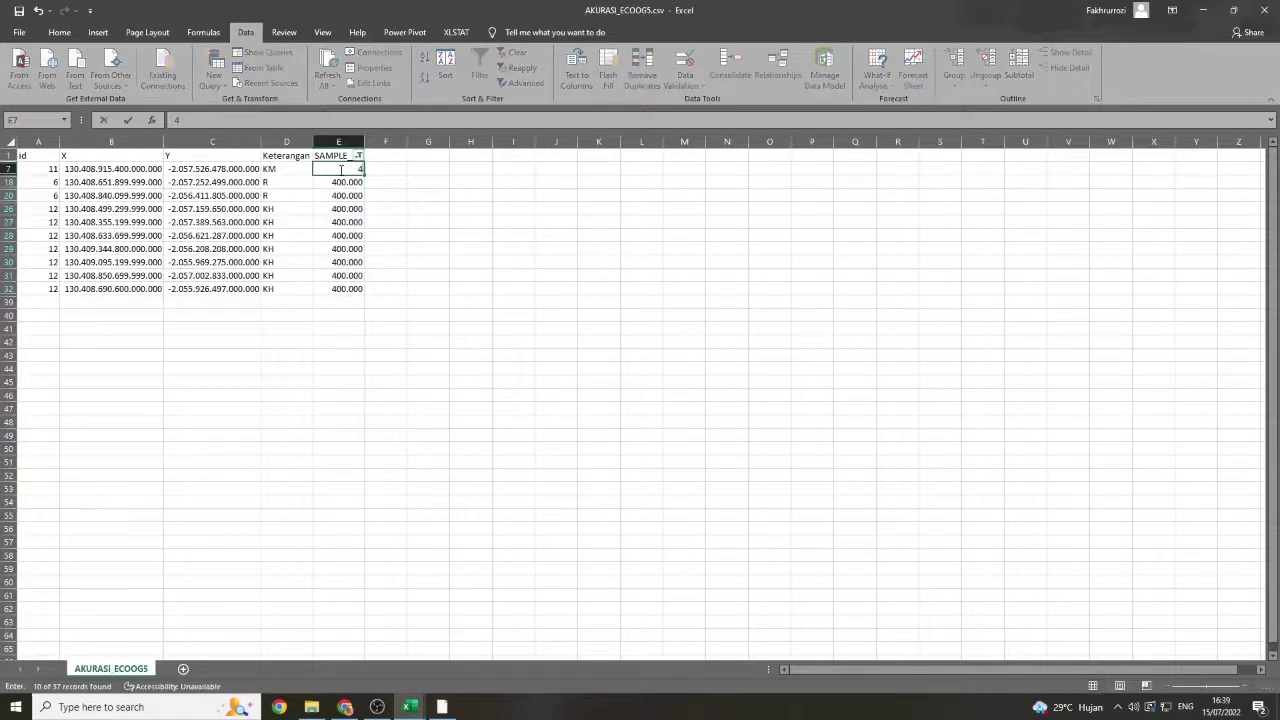
pyautogui.press('Return')
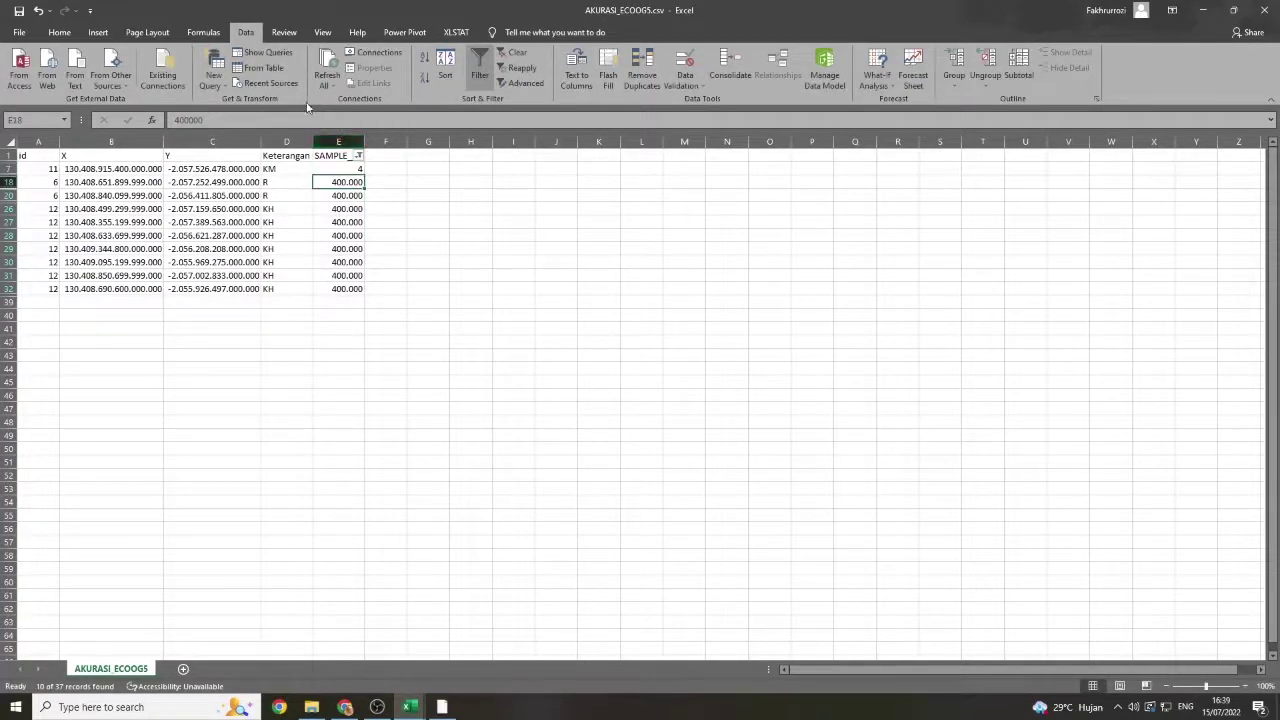
pyautogui.click(347, 171)
pyautogui.moveTo(366, 176); pyautogui.dragTo(366, 293)
# - Filter SAMPLE__1 to the 500.000 rows and replace all their values with 5
pyautogui.click(358, 156)
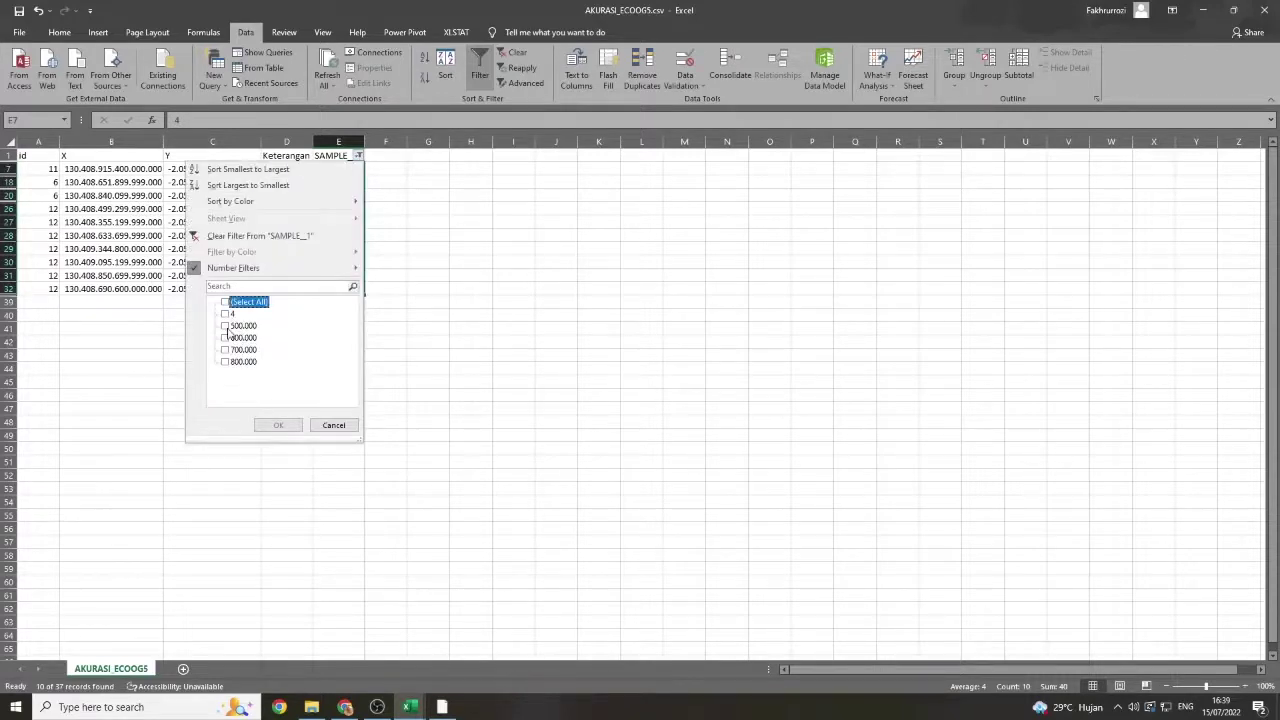
pyautogui.click(228, 331)
pyautogui.click(276, 425)
pyautogui.click(358, 169)
pyautogui.write('5')
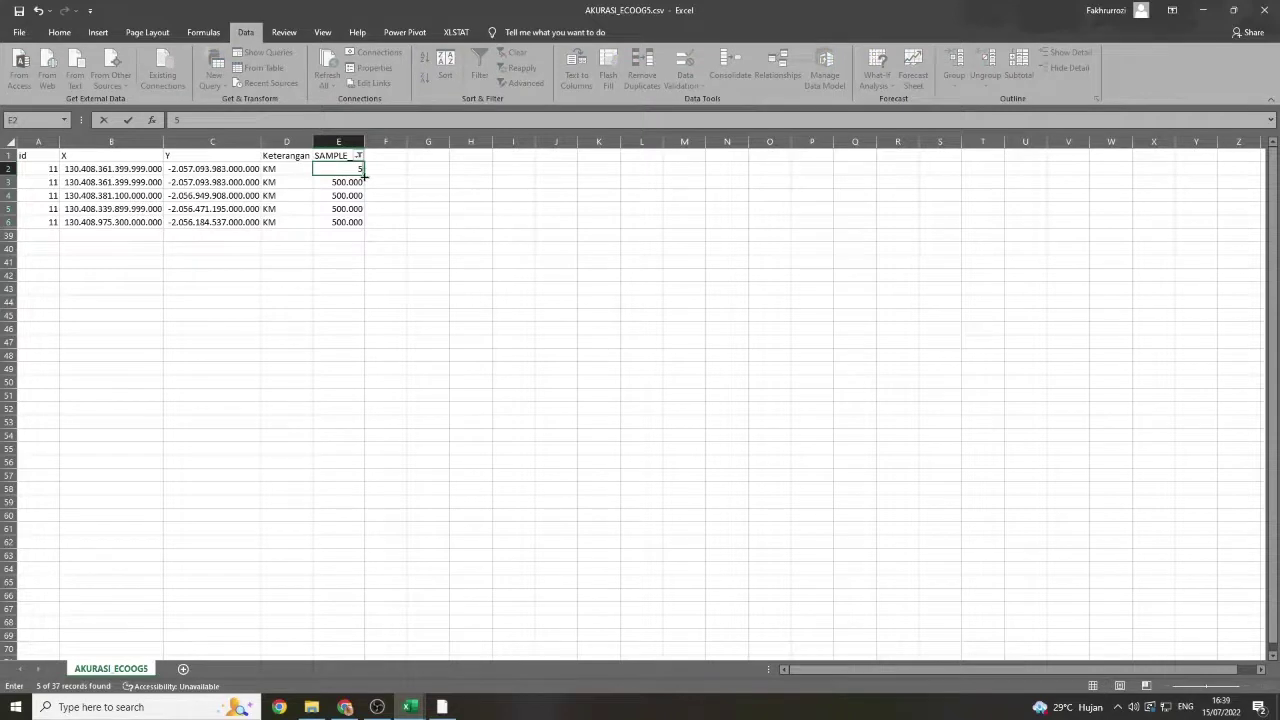
pyautogui.moveTo(366, 176); pyautogui.dragTo(366, 222)
# - Filter SAMPLE__1 to the 600.000 rows and replace all their values with 6
pyautogui.click(358, 156)
pyautogui.click(225, 338)
pyautogui.click(272, 425)
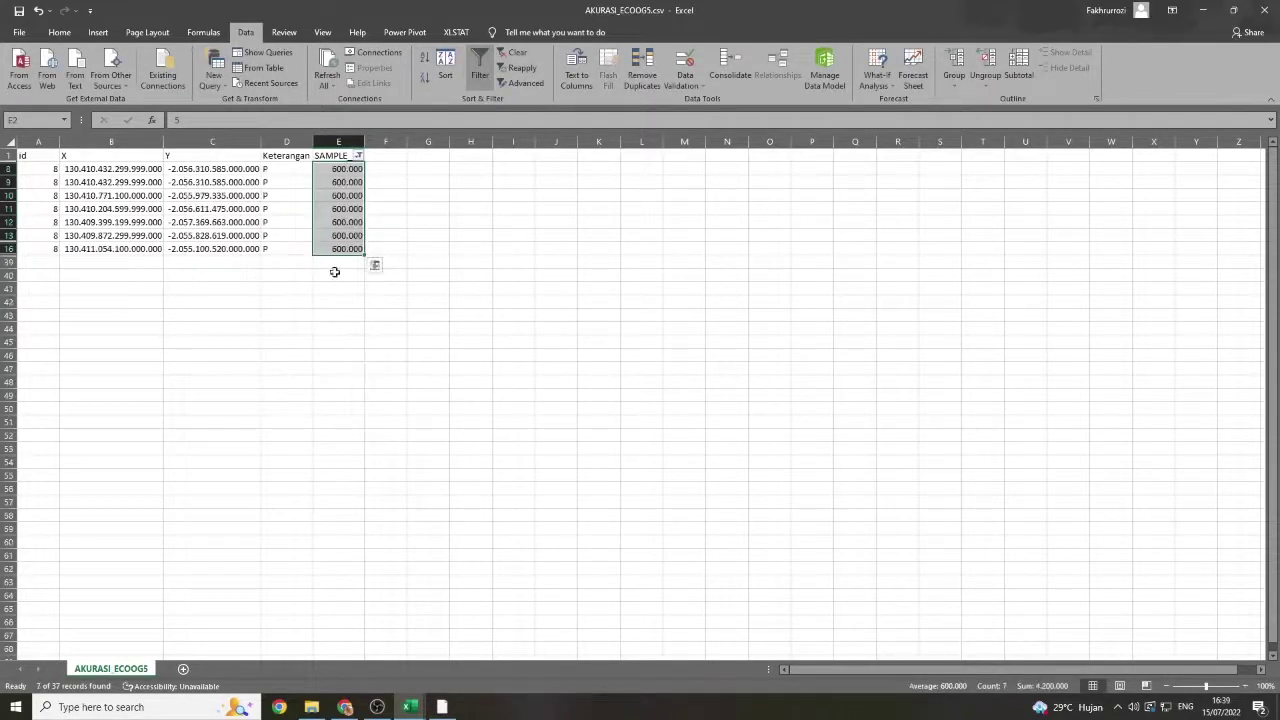
pyautogui.click(352, 169)
pyautogui.write('6')
pyautogui.doubleClick(366, 176)
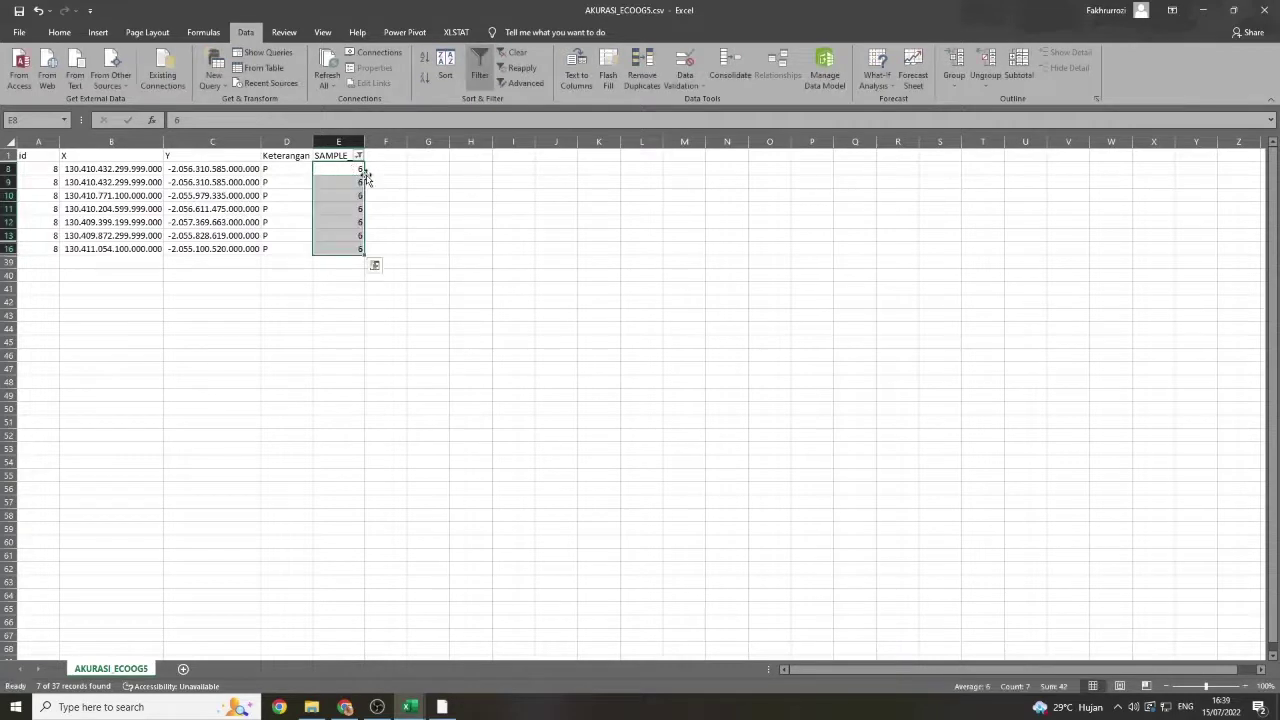
# - Filter SAMPLE__1 to the 700.000 rows and replace all their values with 7
pyautogui.click(358, 155)
pyautogui.click(242, 351)
pyautogui.click(274, 424)
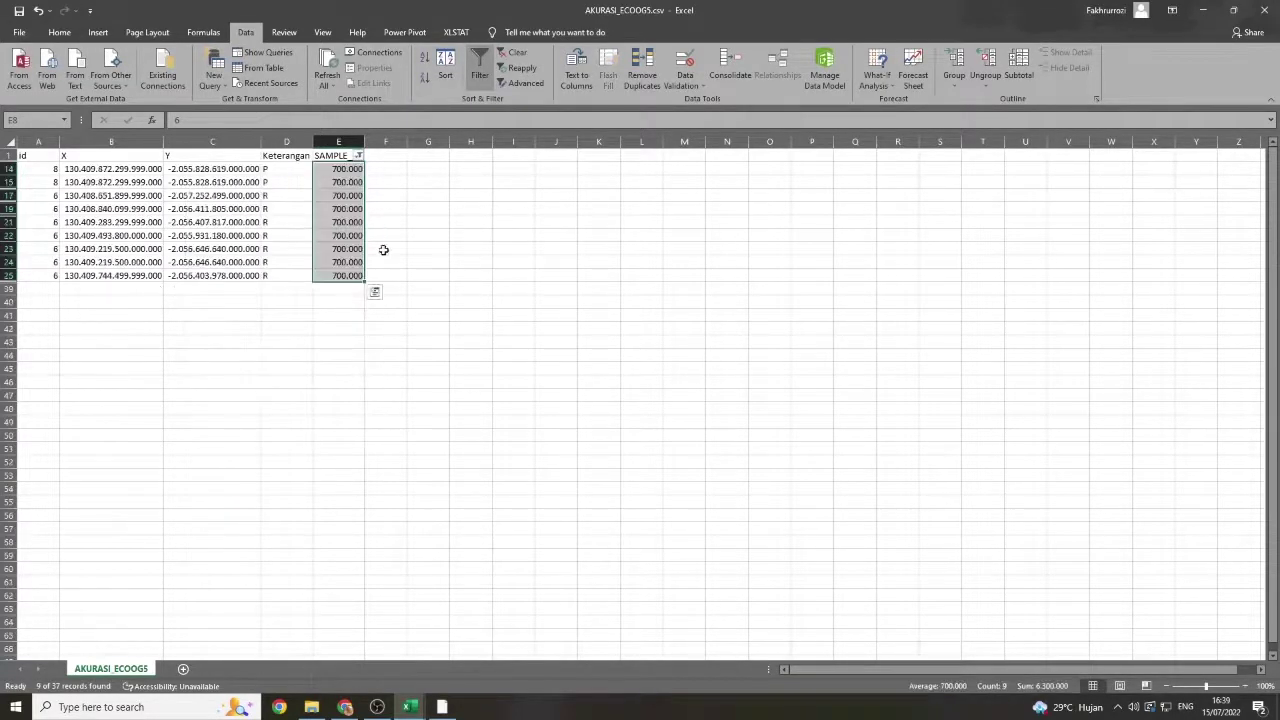
pyautogui.click(358, 168)
pyautogui.write('7')
pyautogui.moveTo(358, 169); pyautogui.dragTo(360, 280)
# - Filter SAMPLE__1 to the 800.000 rows and replace all their values with 8
pyautogui.click(358, 155)
pyautogui.click(242, 362)
pyautogui.click(278, 425)
pyautogui.click(358, 172)
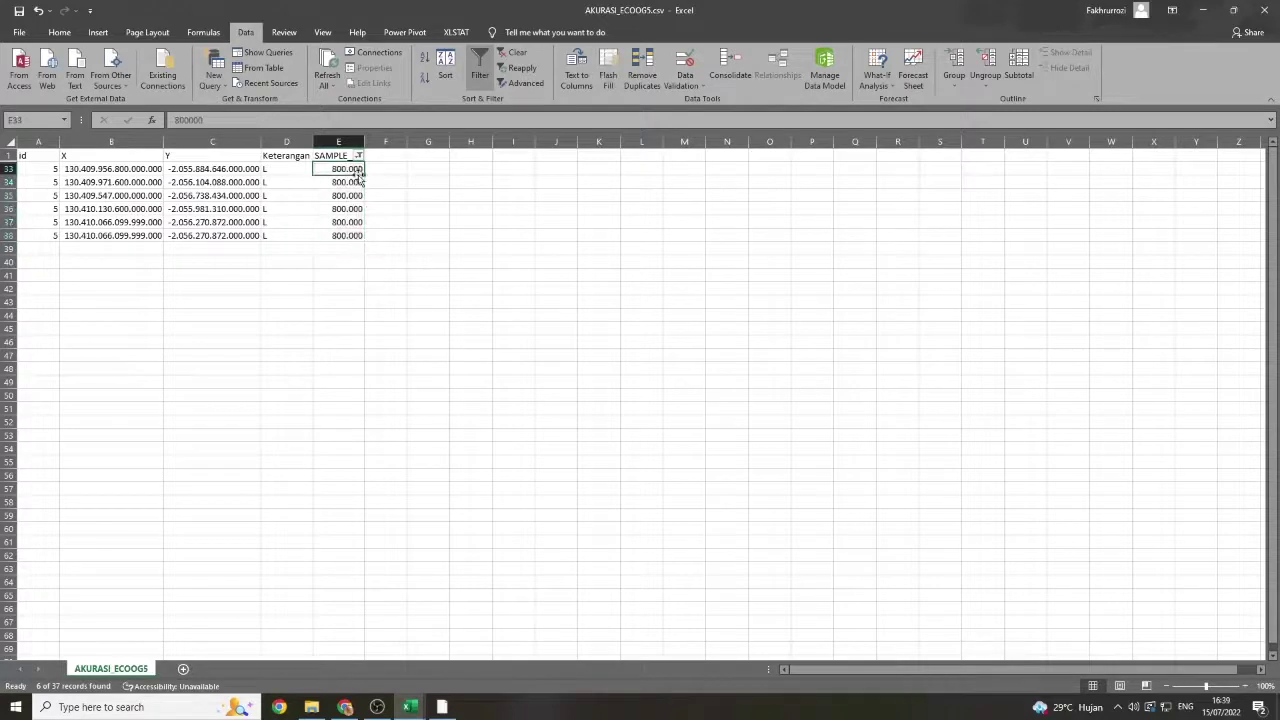
pyautogui.write('8')
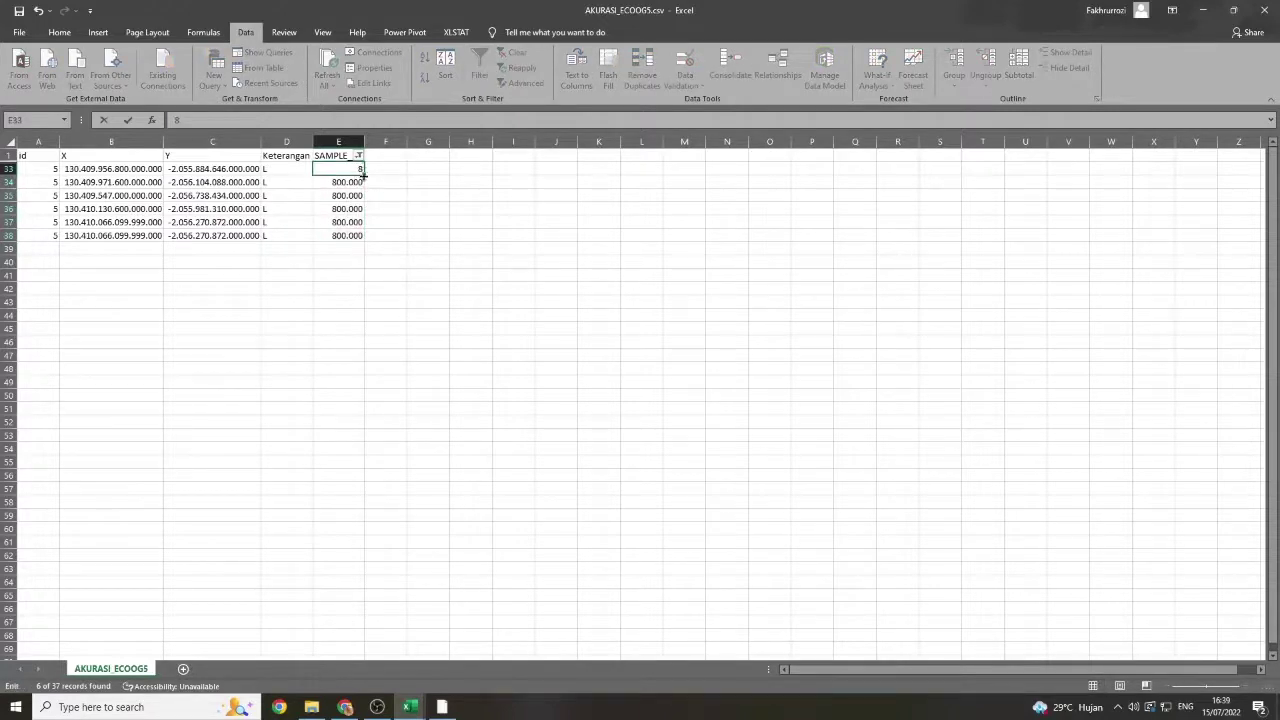
pyautogui.moveTo(362, 175); pyautogui.dragTo(362, 240)
# - Show all SAMPLE__1 rows again and remove the filter from the column
pyautogui.click(358, 155)
pyautogui.click(246, 304)
pyautogui.click(278, 425)
pyautogui.click(338, 142)
pyautogui.click(480, 70)
pyautogui.click(428, 234)
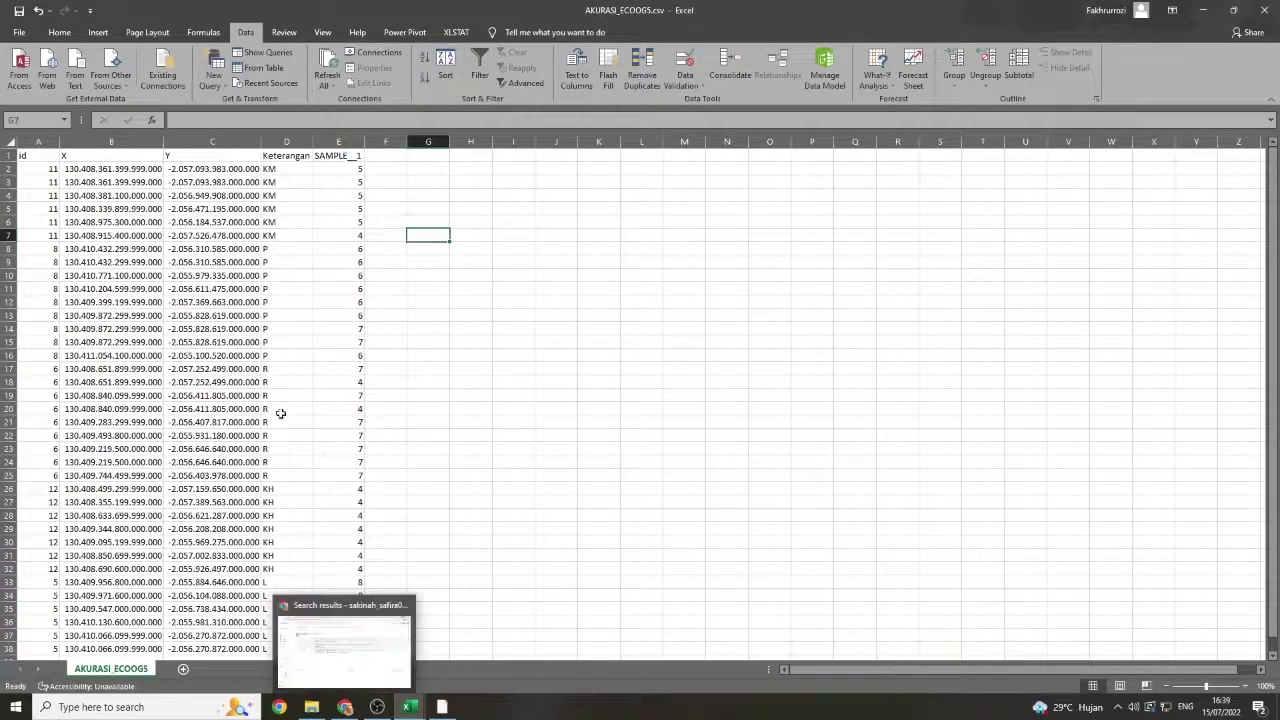
# - Add a Klasifikasi header in F1 beside SAMPLE__1 and fit the column width to it
pyautogui.click(379, 157)
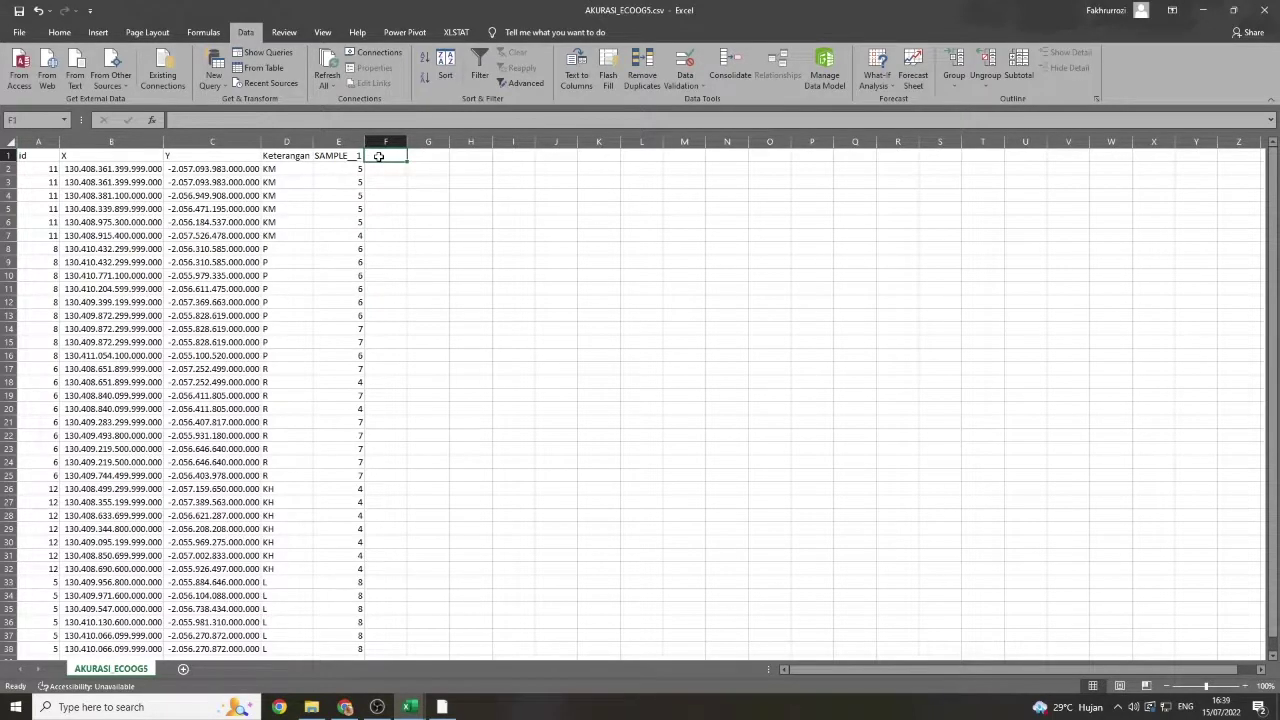
pyautogui.write('kasi')
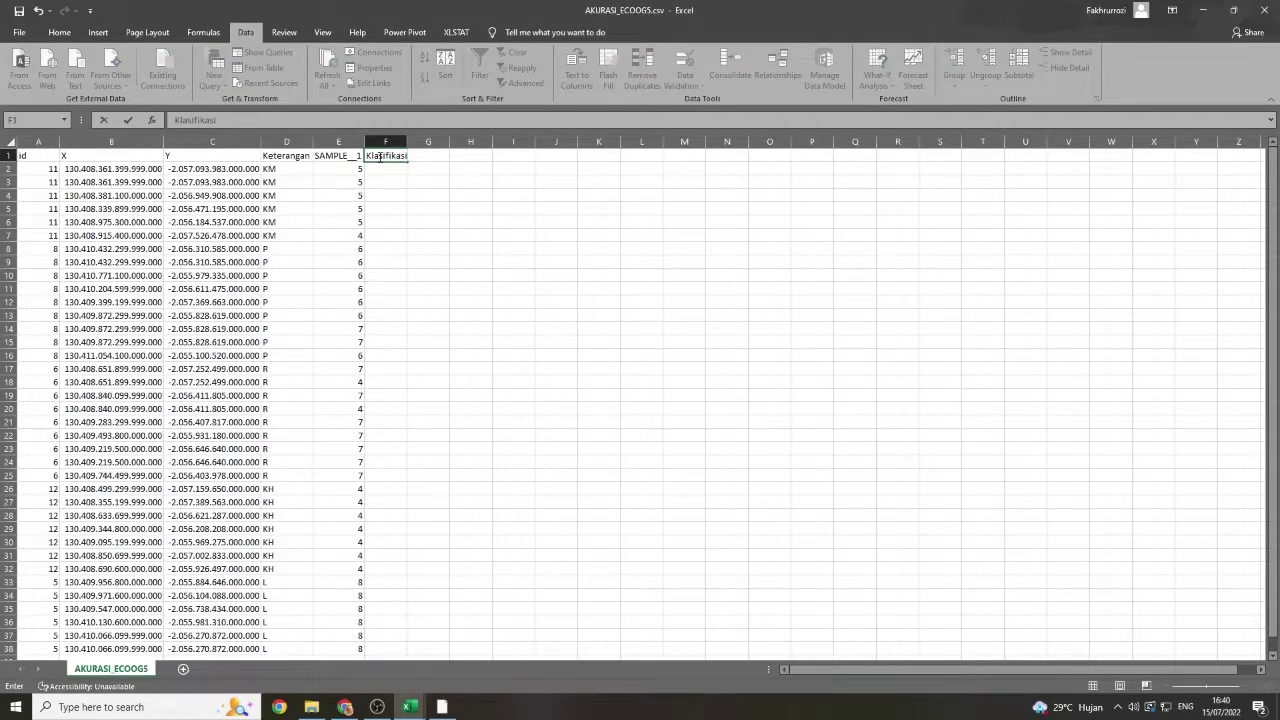
pyautogui.press('Return')
pyautogui.doubleClick(404, 141)
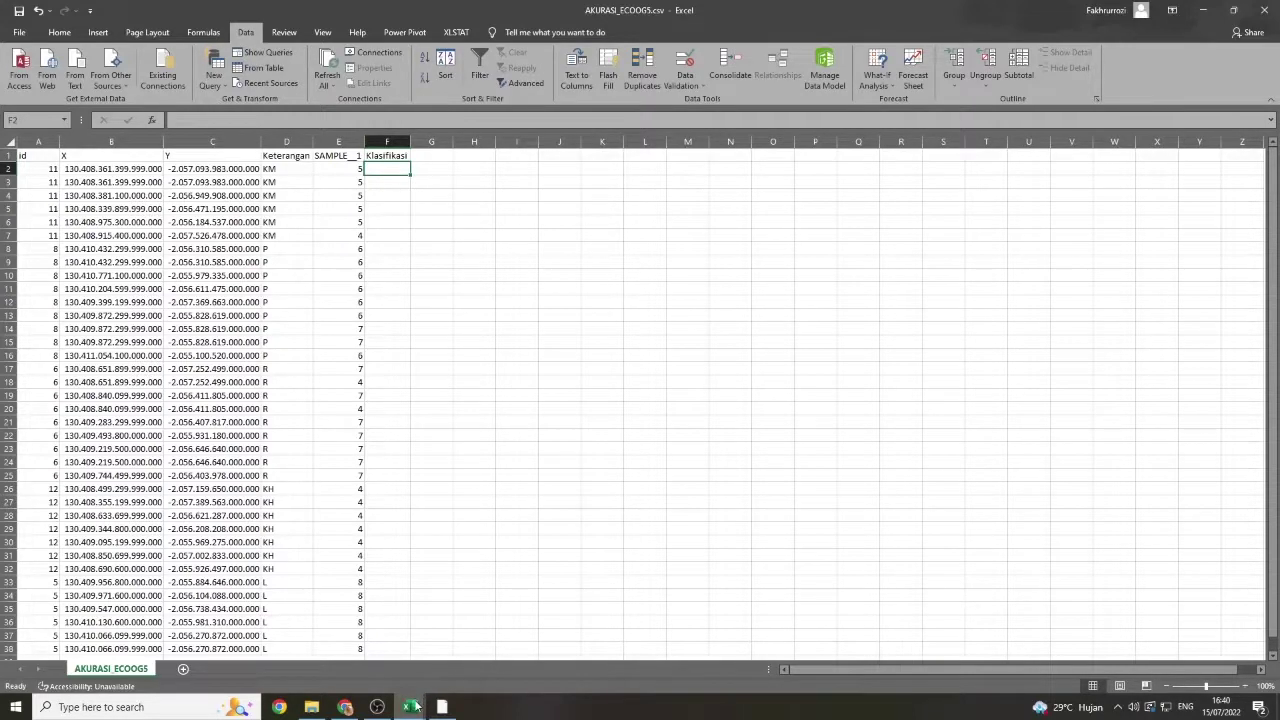
# - Open ecog5.csv from the ecognition export folder, place it beside the accuracy table, and check which class name belongs to id 5
pyautogui.click(311, 707)
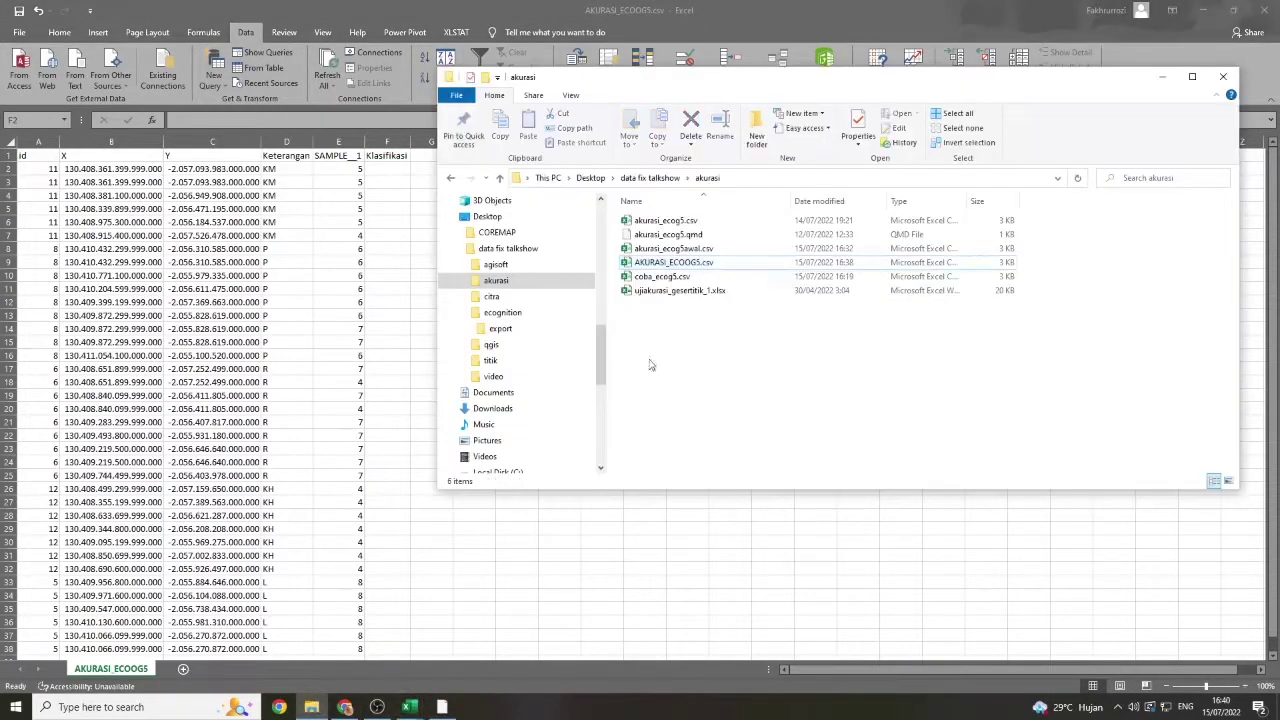
pyautogui.click(672, 180)
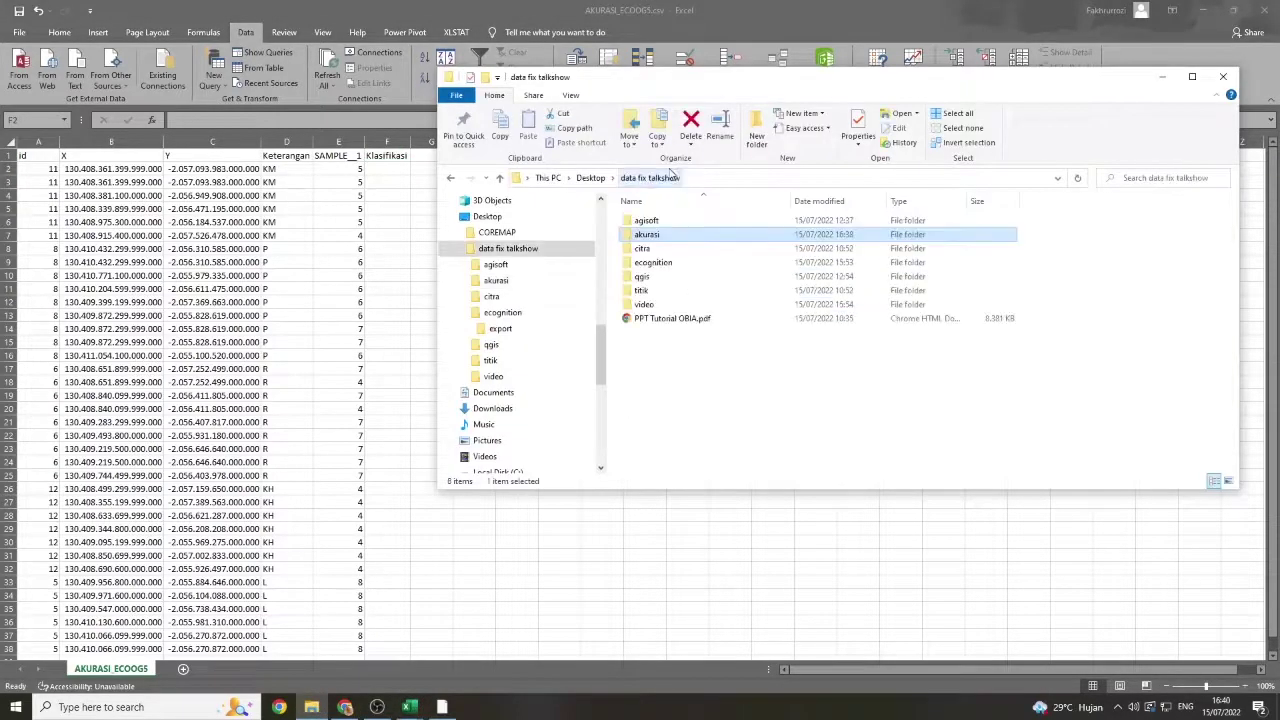
pyautogui.doubleClick(652, 262)
pyautogui.doubleClick(642, 220)
pyautogui.doubleClick(652, 278)
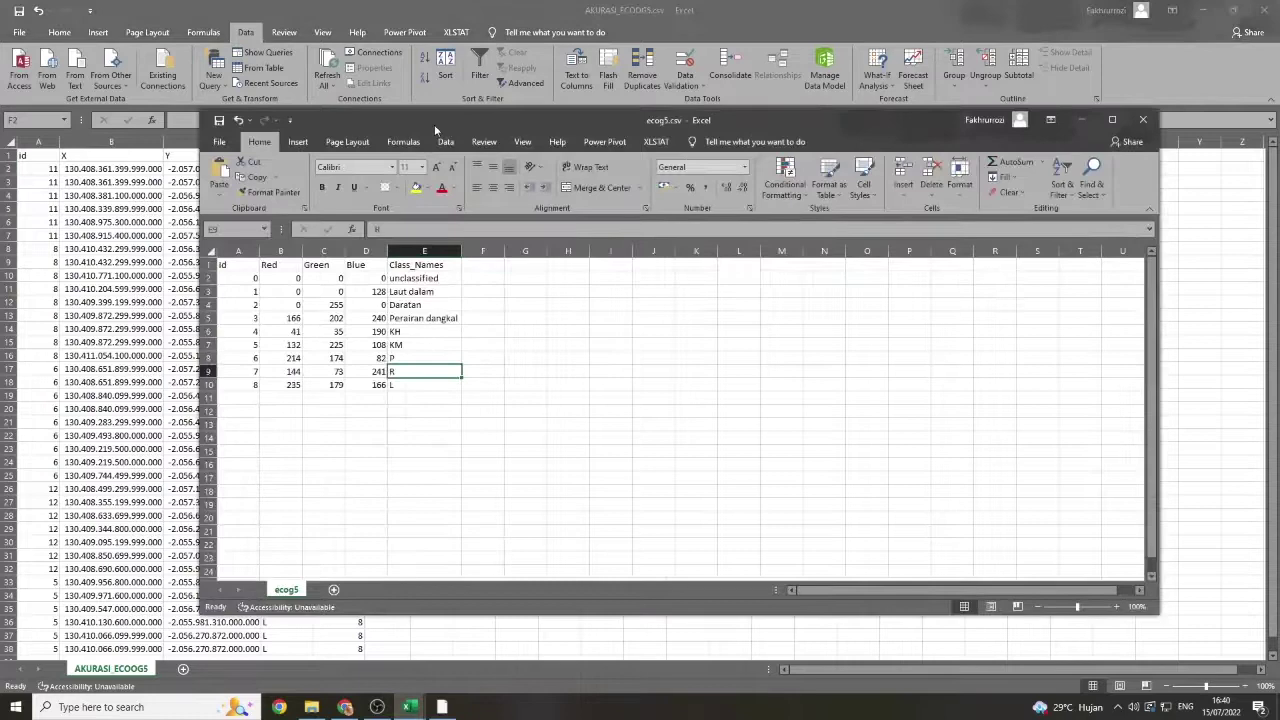
pyautogui.moveTo(447, 120); pyautogui.dragTo(812, 105)
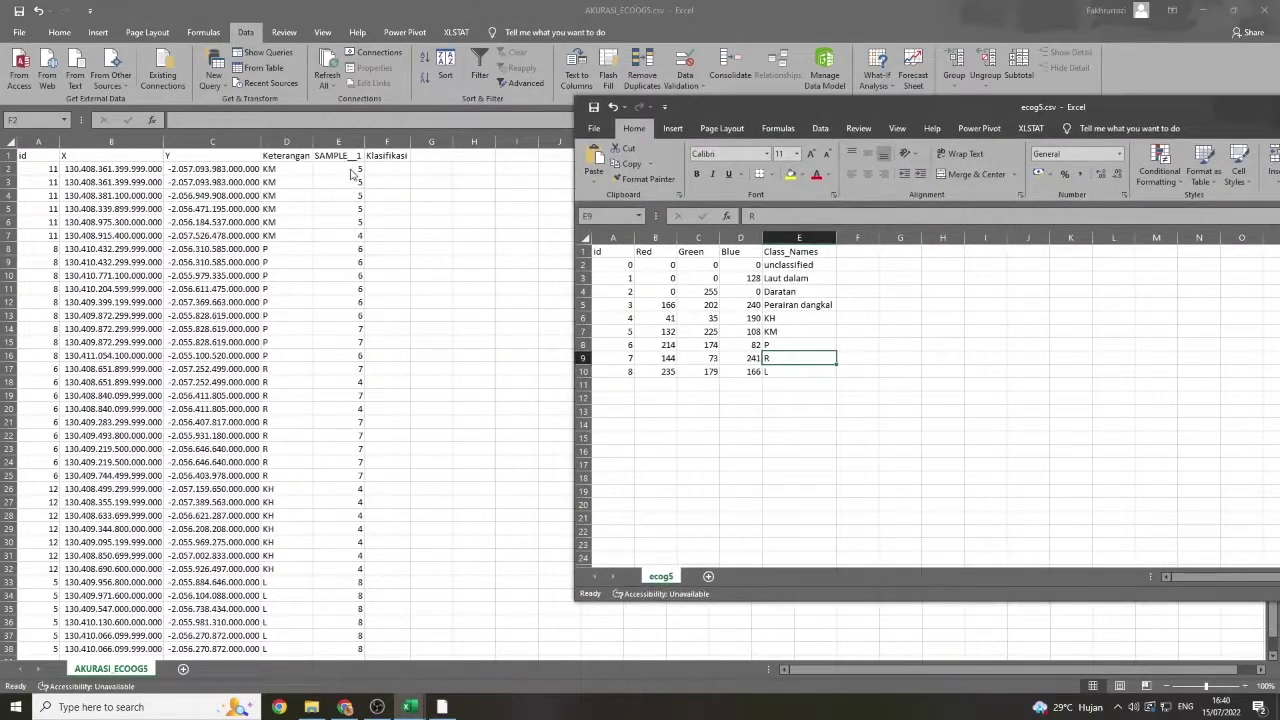
pyautogui.click(620, 330)
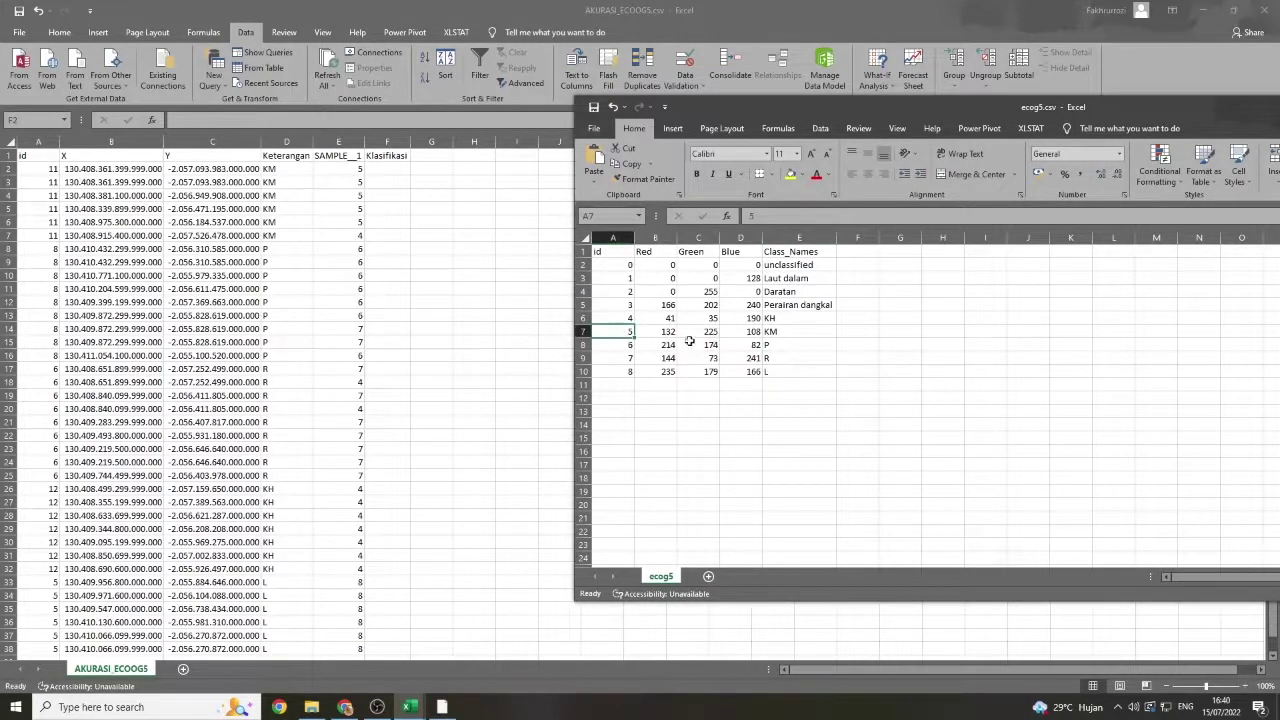
pyautogui.click(768, 331)
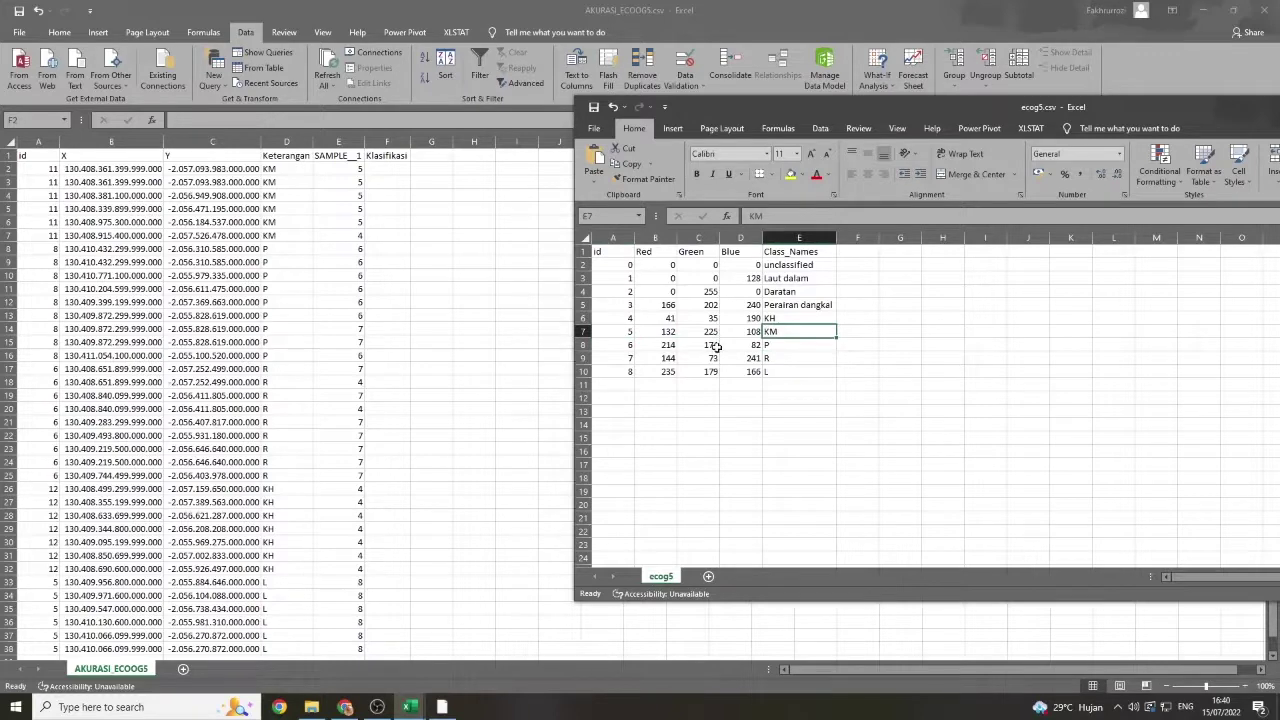
pyautogui.click(618, 330)
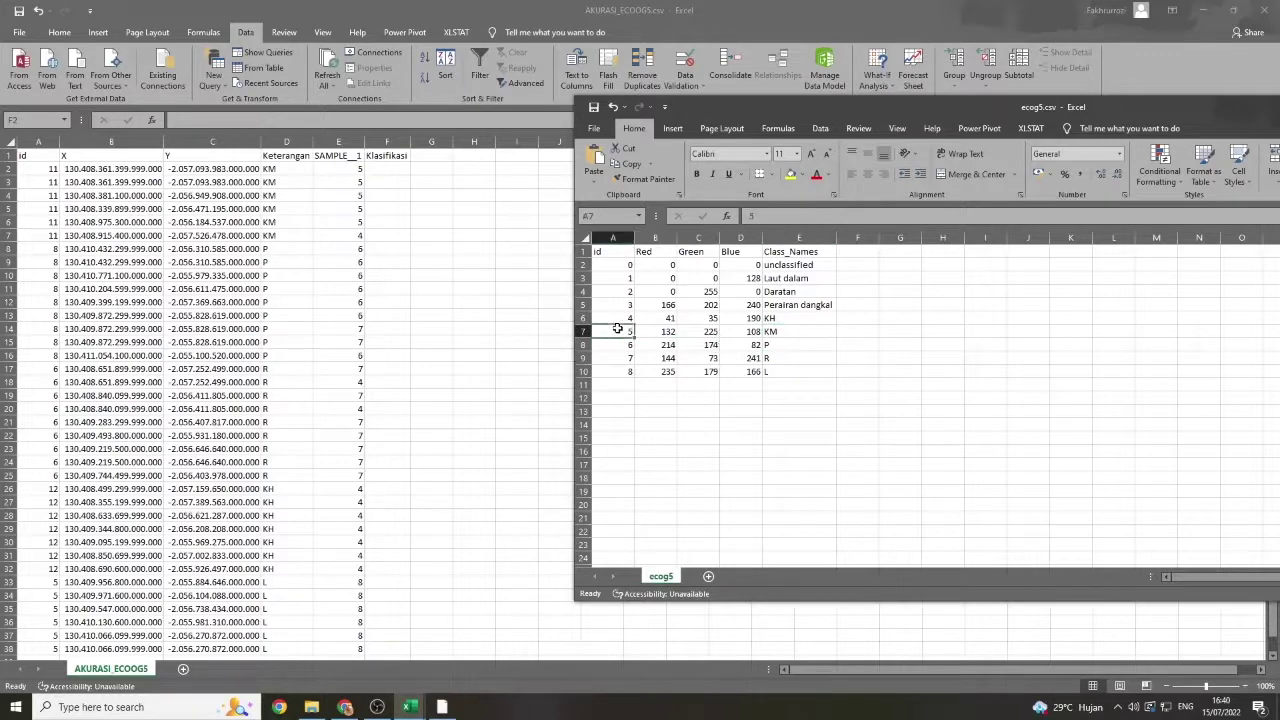
pyautogui.click(808, 331)
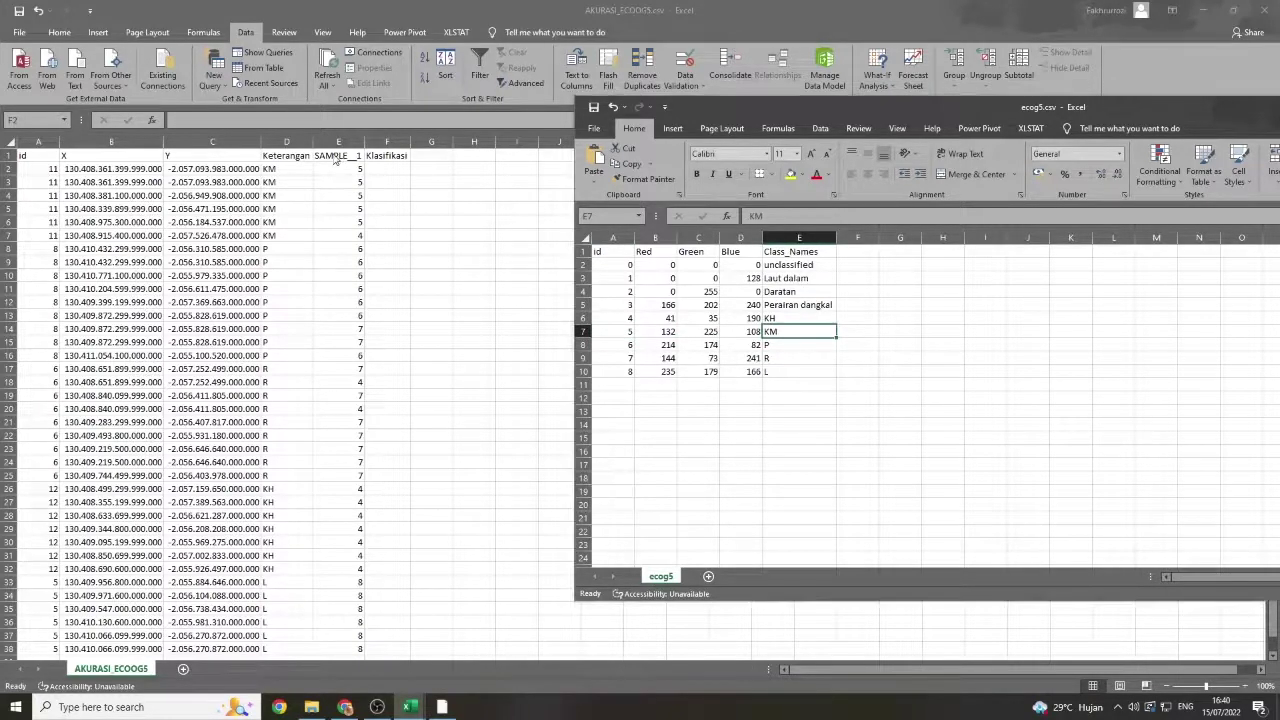
# - Turn on filtering for the SAMPLE__1 column and show only the rows with value 4
pyautogui.click(336, 160)
pyautogui.click(338, 141)
pyautogui.click(473, 76)
pyautogui.click(366, 168)
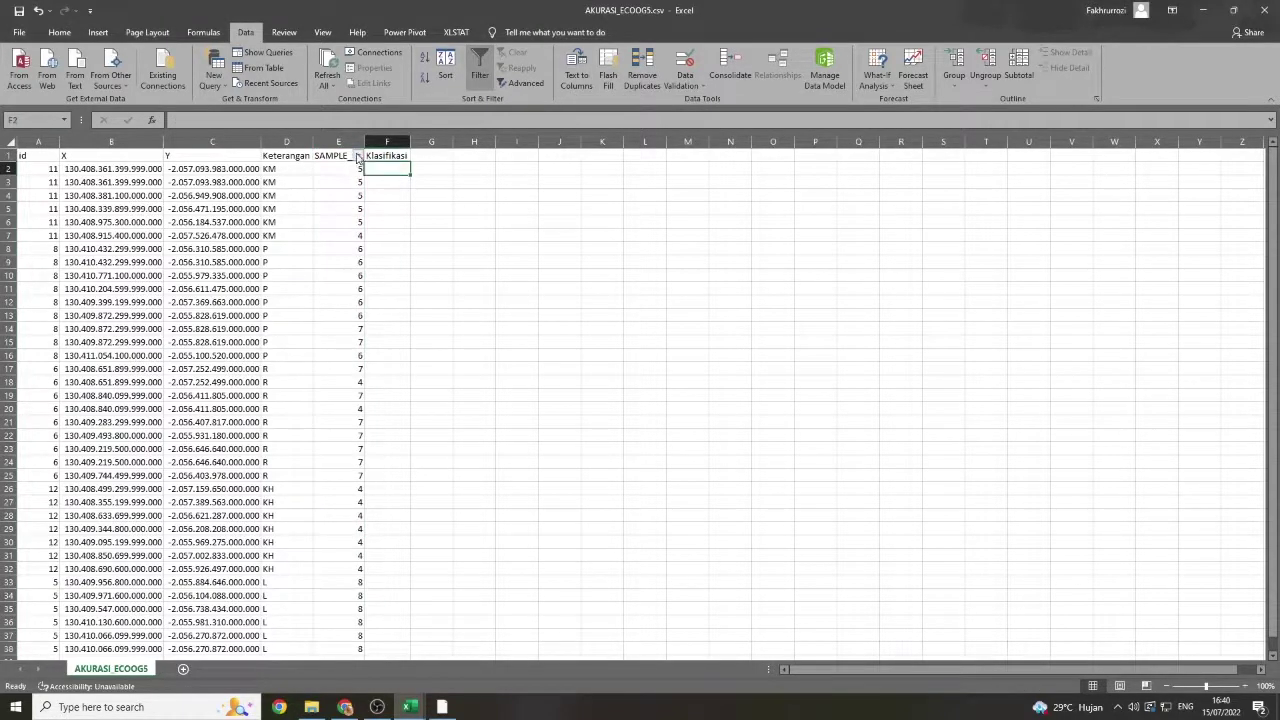
pyautogui.click(357, 157)
pyautogui.click(244, 302)
pyautogui.click(226, 314)
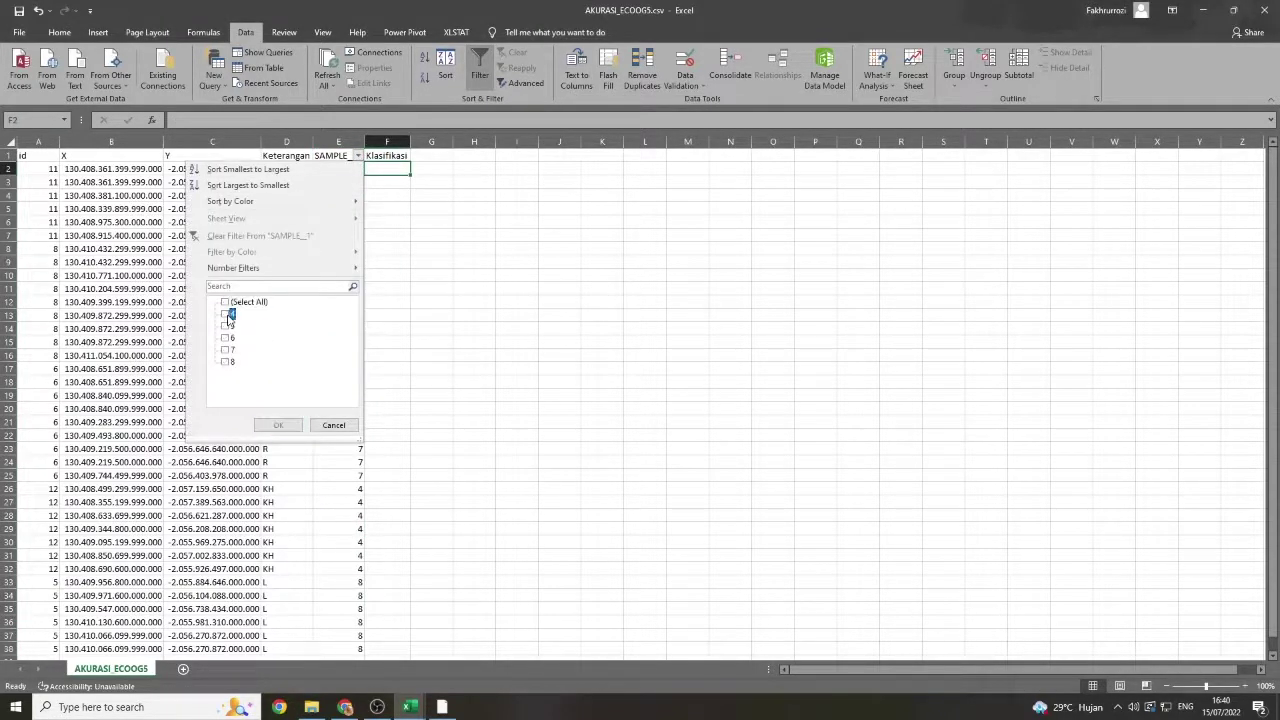
pyautogui.click(276, 425)
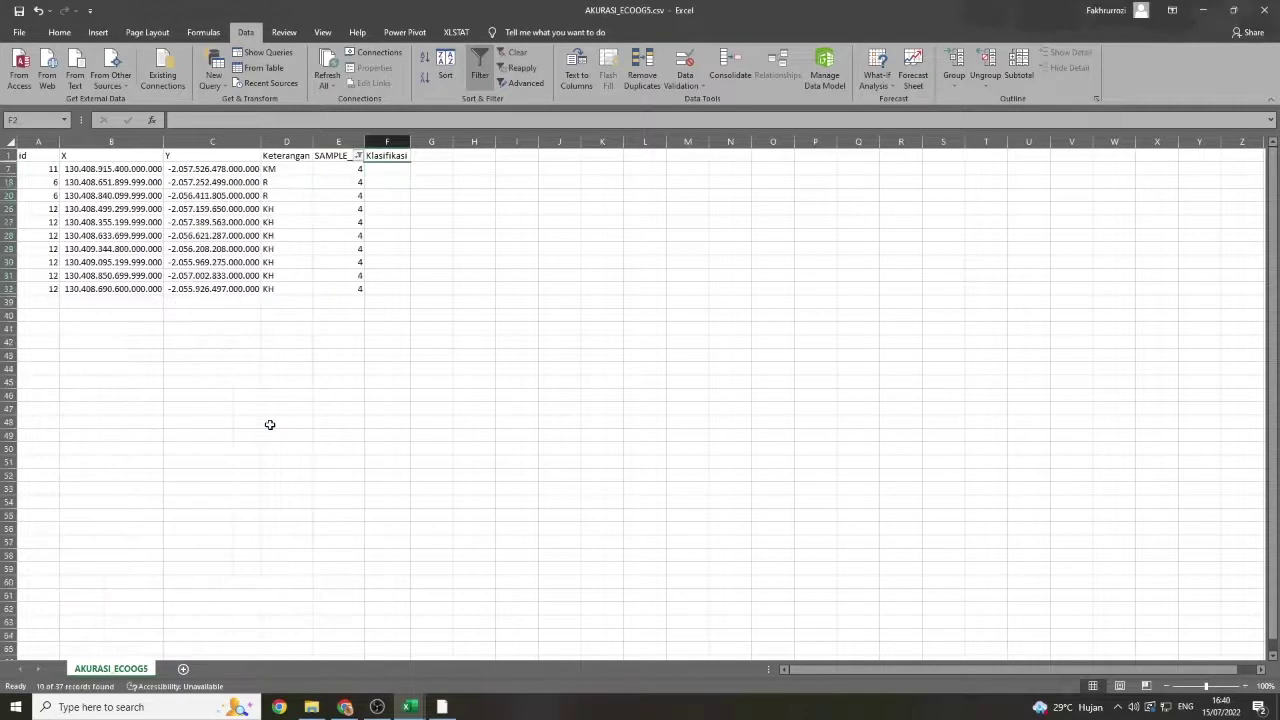
# - Look up class 4 in the ecog5 table and fill Klasifikasi with KH for all the filtered rows
pyautogui.click(410, 707)
pyautogui.click(453, 670)
pyautogui.click(410, 707)
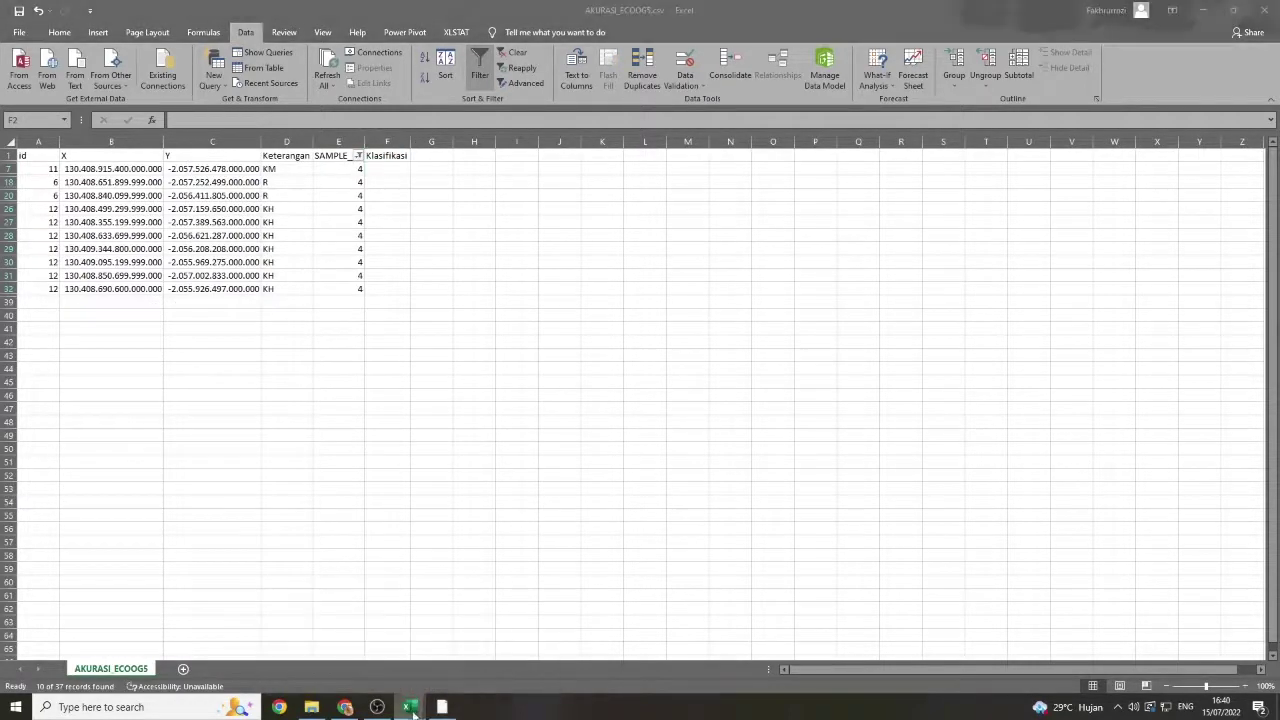
pyautogui.click(330, 645)
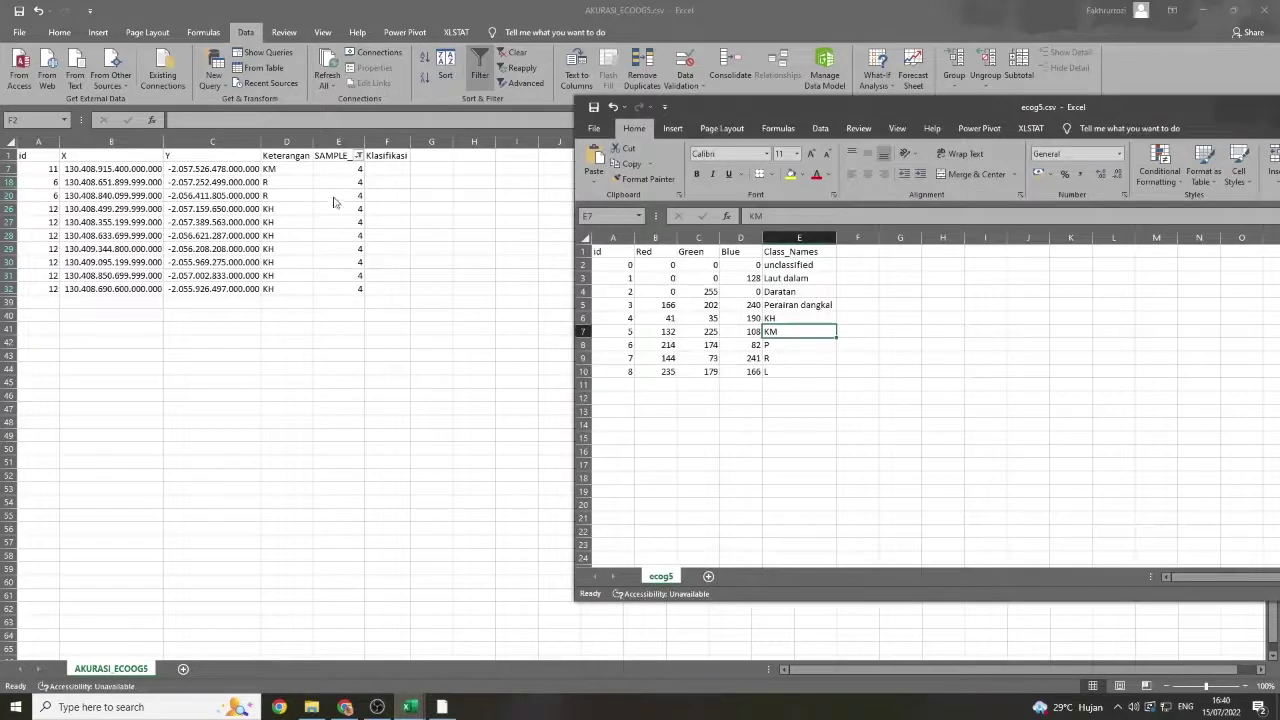
pyautogui.click(373, 170)
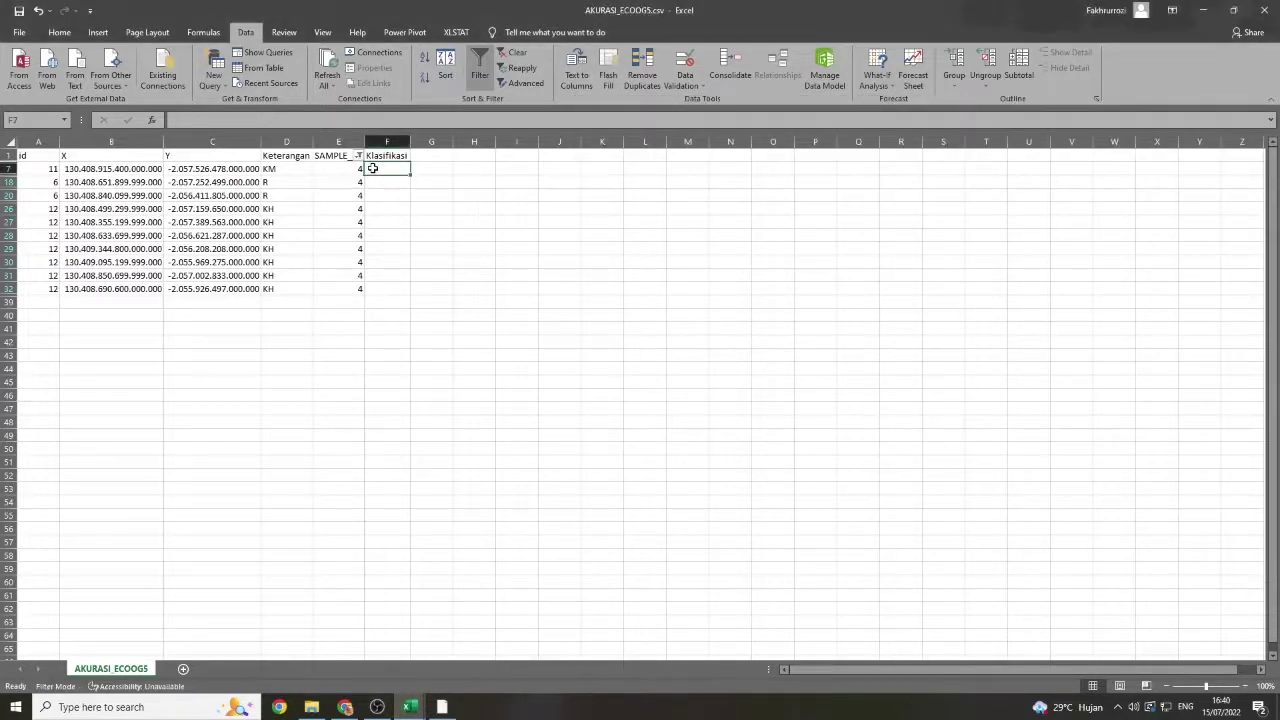
pyautogui.write('k')
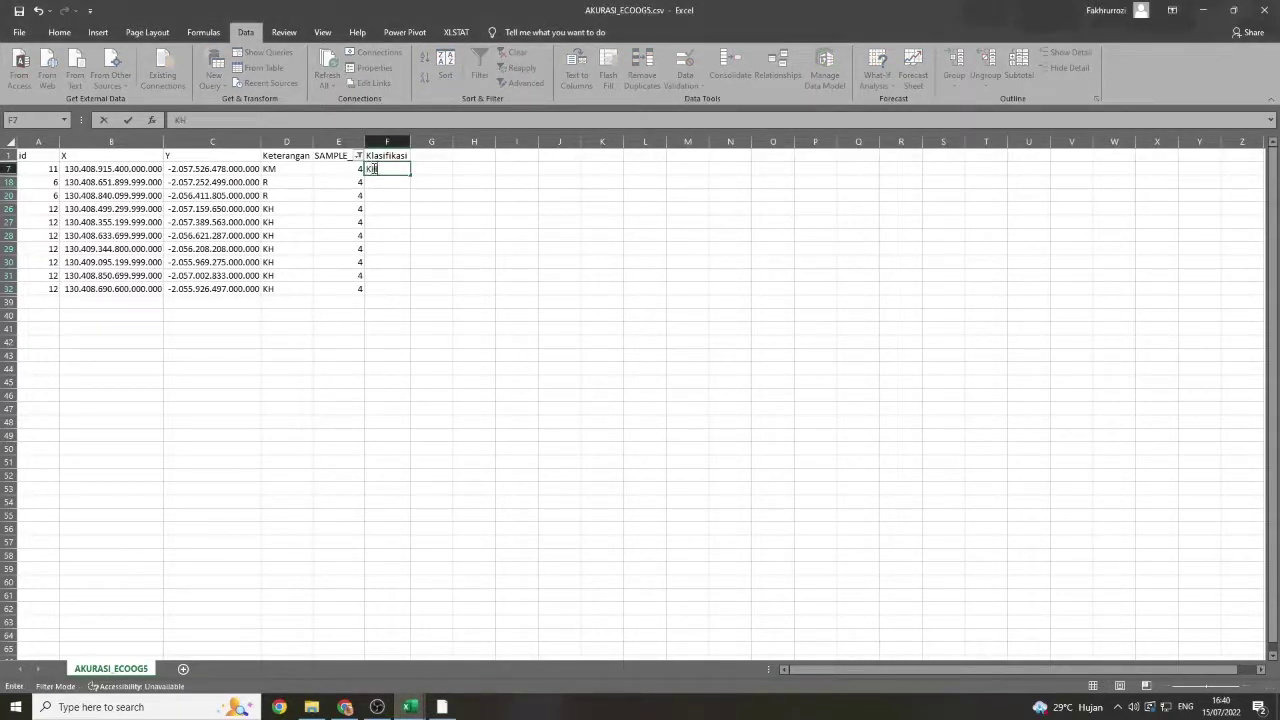
pyautogui.write('H')
pyautogui.click(413, 173)
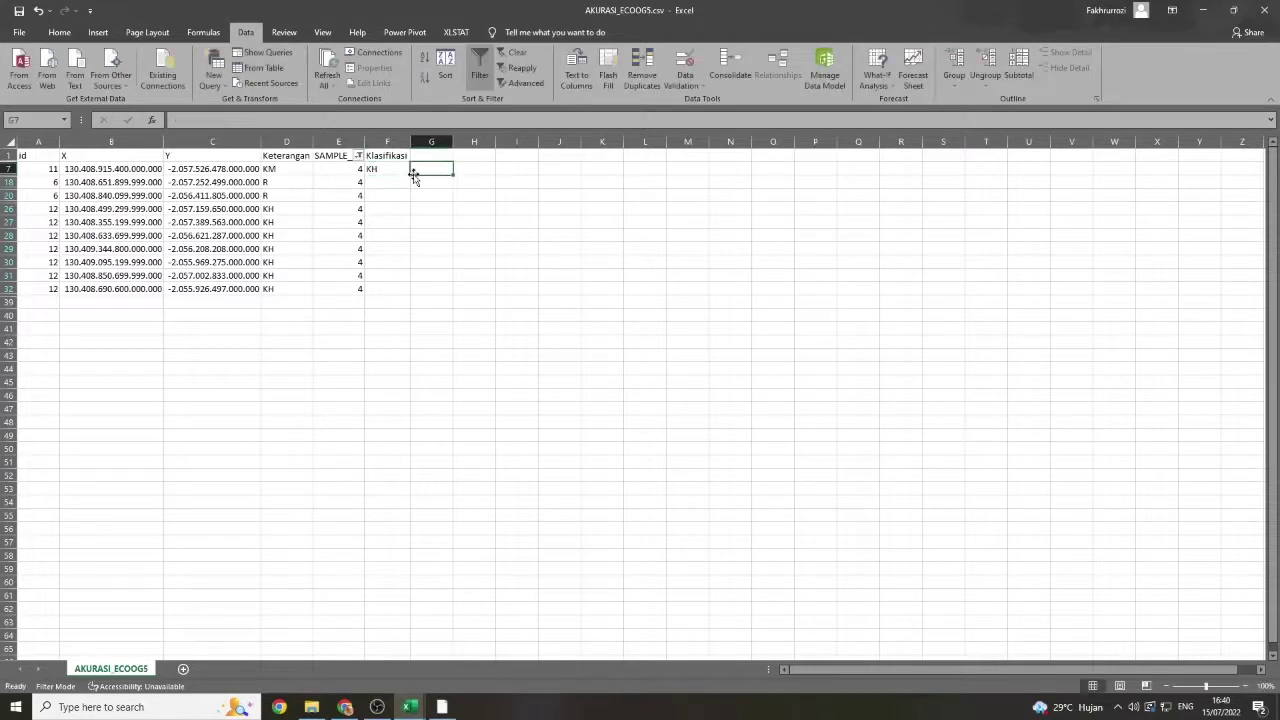
pyautogui.click(406, 181)
pyautogui.click(405, 173)
pyautogui.click(406, 181)
pyautogui.click(406, 175)
pyautogui.doubleClick(410, 174)
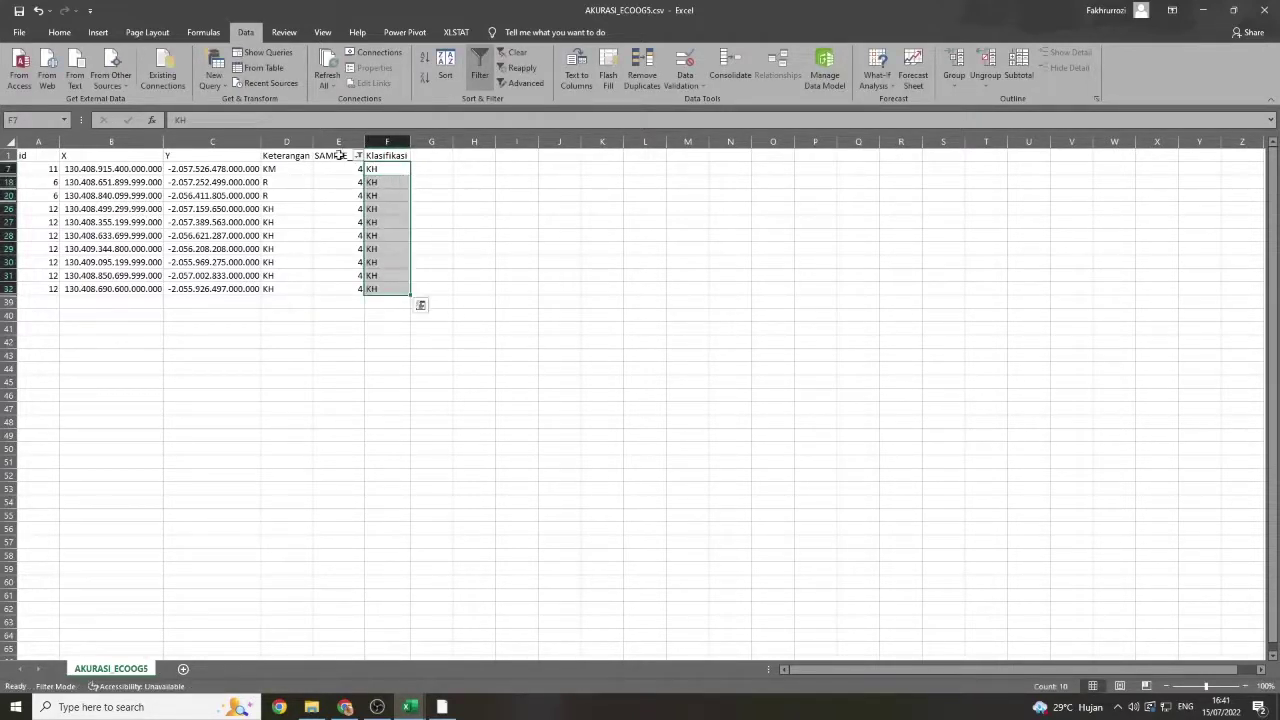
# - Change the SAMPLE__1 filter to show only the rows with value 5
pyautogui.click(358, 155)
pyautogui.click(226, 314)
pyautogui.click(227, 326)
pyautogui.click(279, 424)
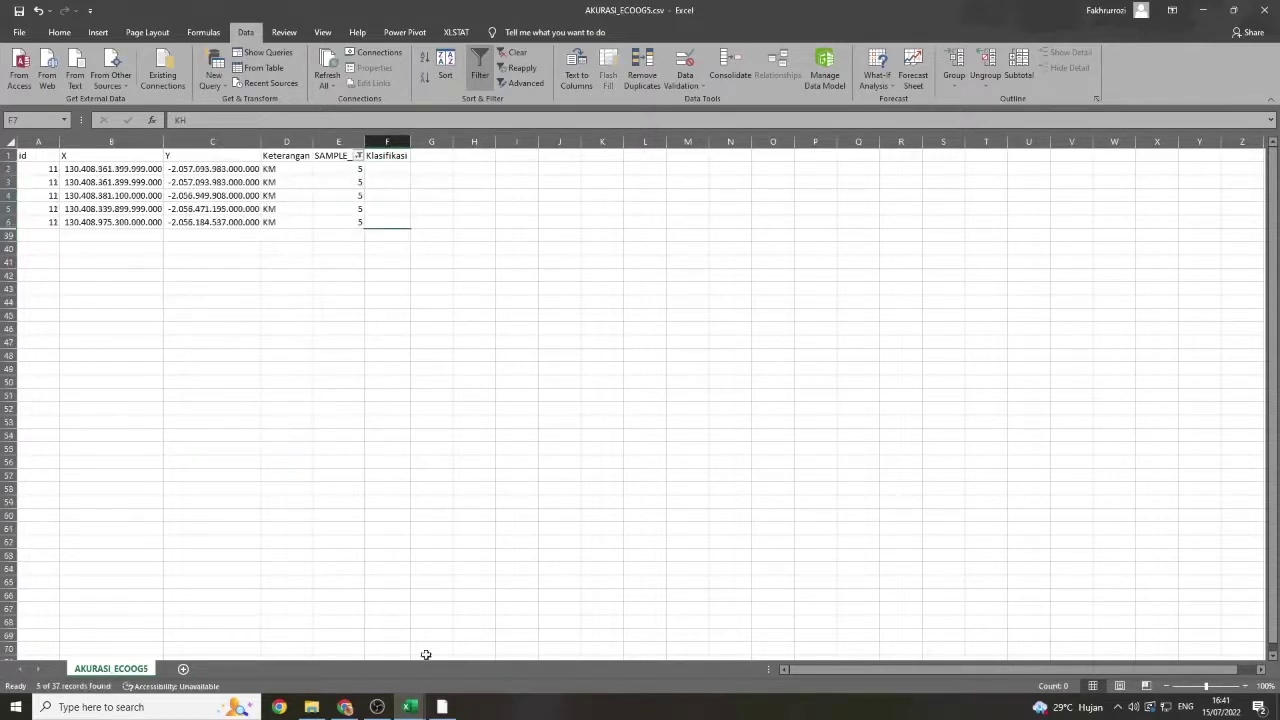
# - Look up class 5 in the ecog5 table and fill Klasifikasi with KM for all the filtered rows
pyautogui.click(409, 707)
pyautogui.click(354, 655)
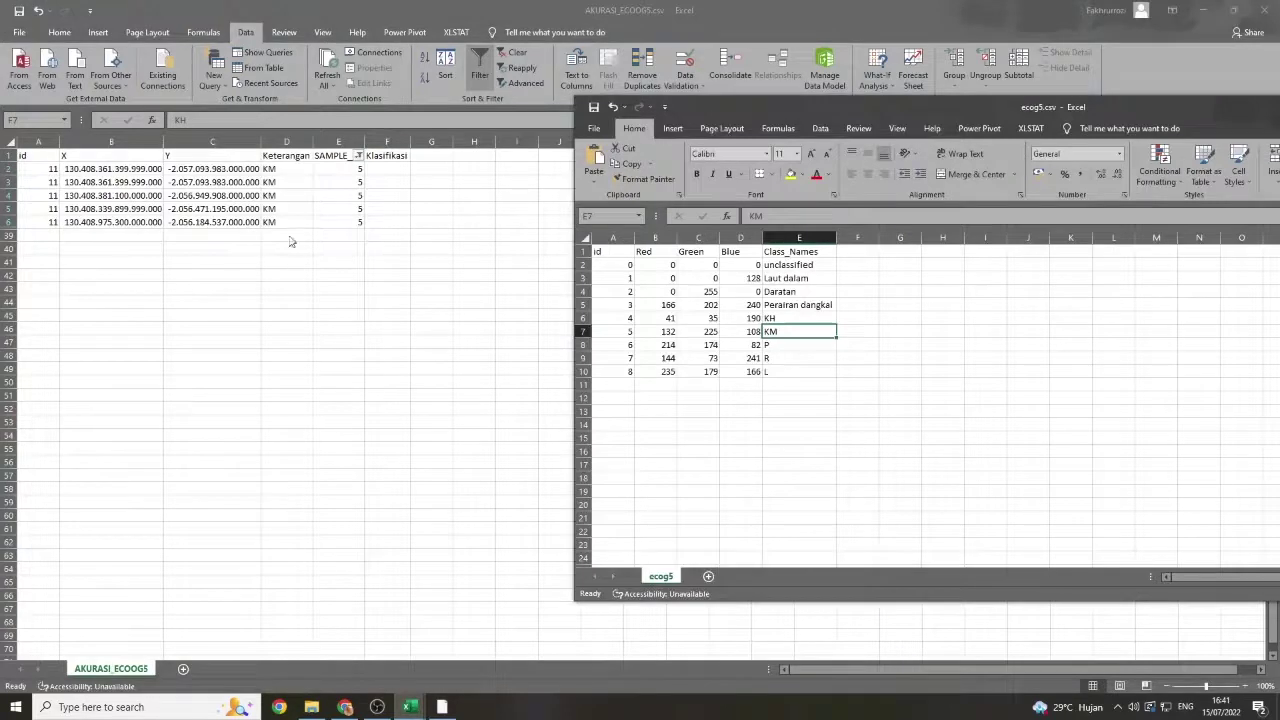
pyautogui.click(375, 178)
pyautogui.click(379, 167)
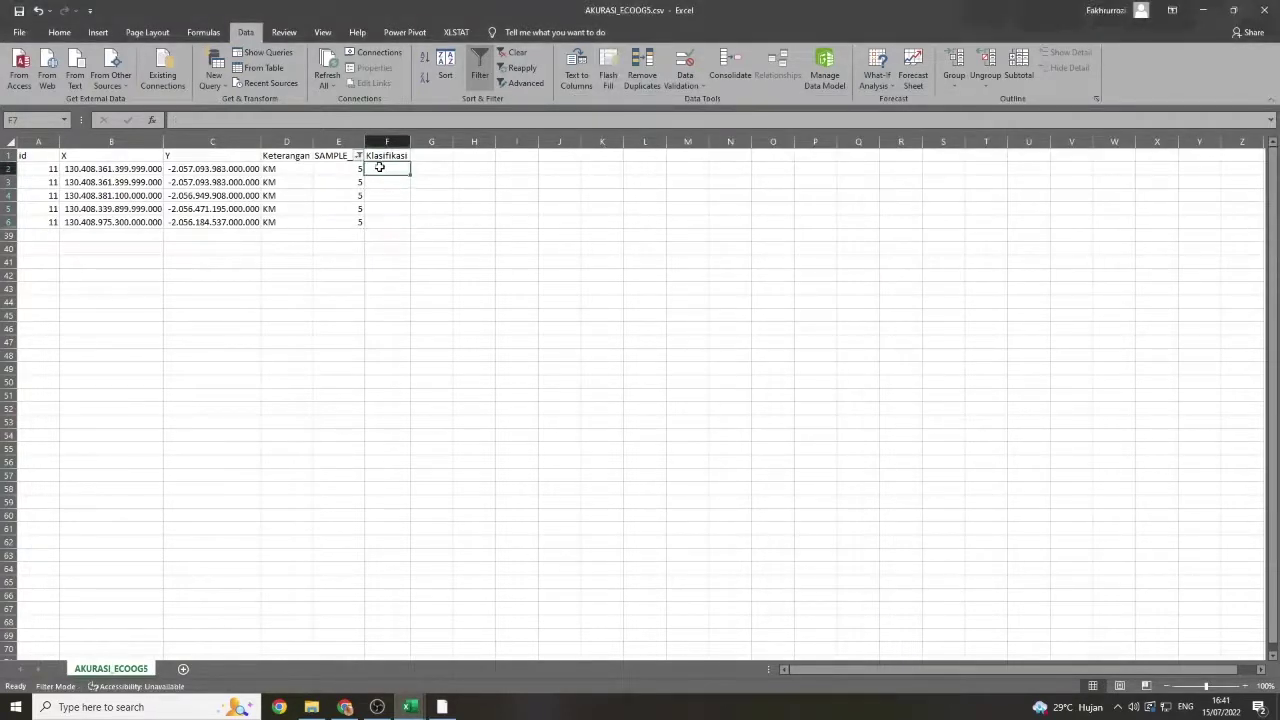
pyautogui.write('KM')
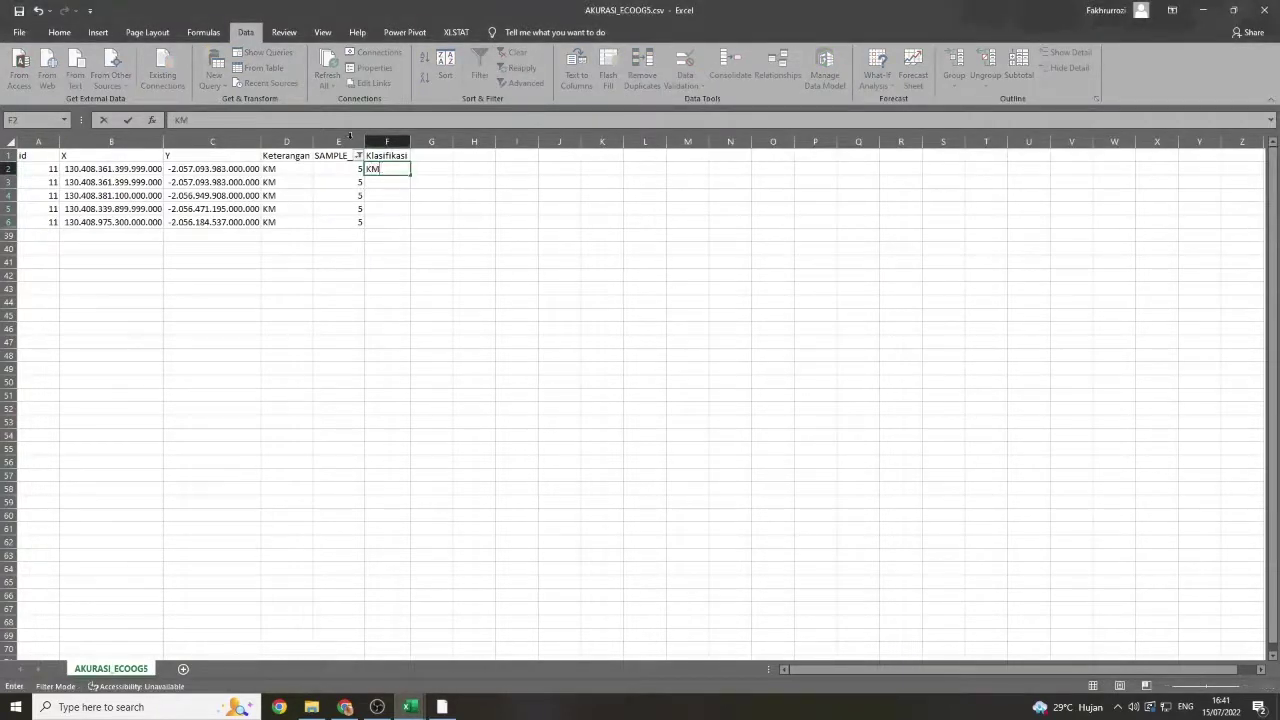
pyautogui.click(417, 172)
pyautogui.click(403, 173)
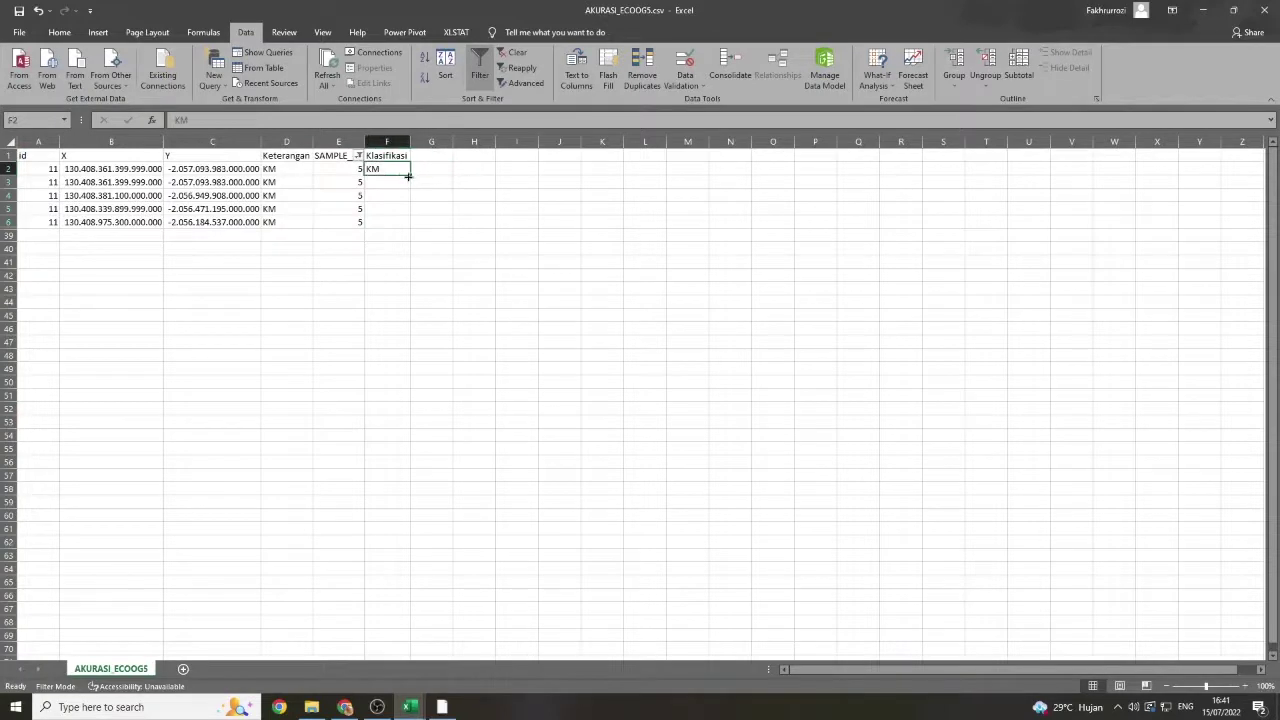
pyautogui.doubleClick(409, 175)
pyautogui.moveTo(388, 275); pyautogui.dragTo(340, 249)
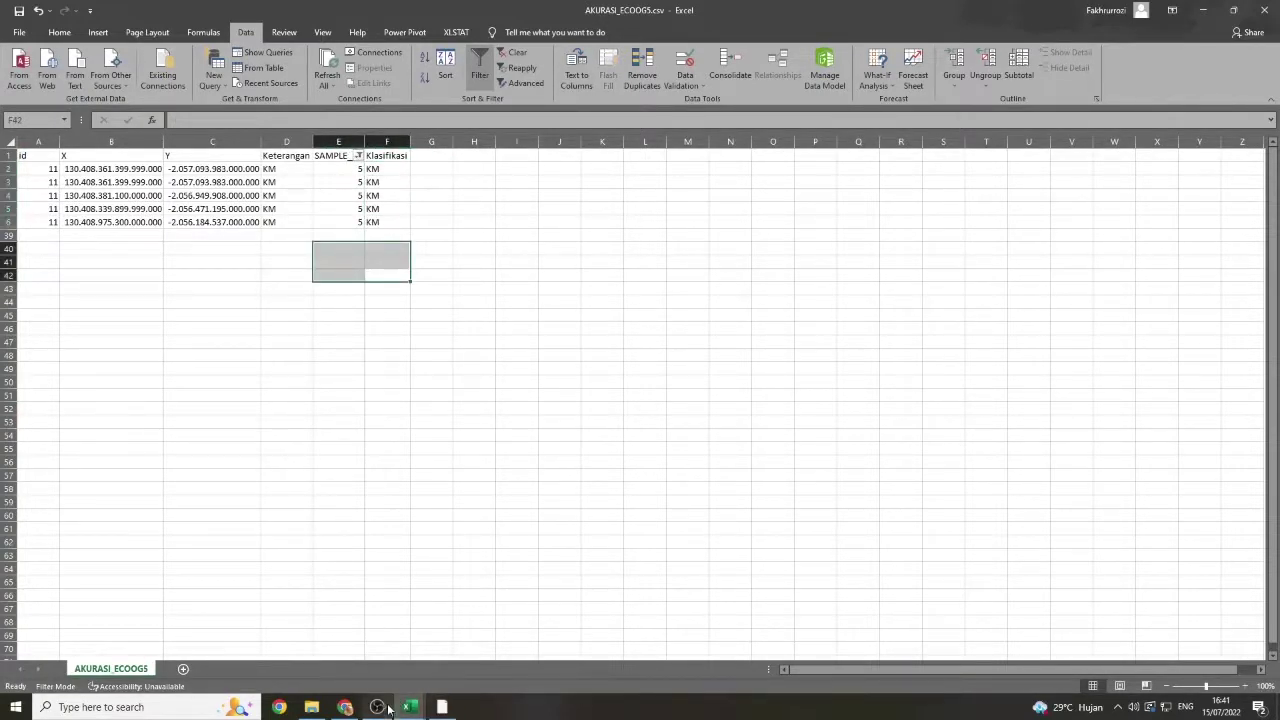
# - Change the SAMPLE__1 filter to show only the rows with value 6
pyautogui.click(358, 156)
pyautogui.click(226, 326)
pyautogui.click(226, 315)
pyautogui.click(226, 314)
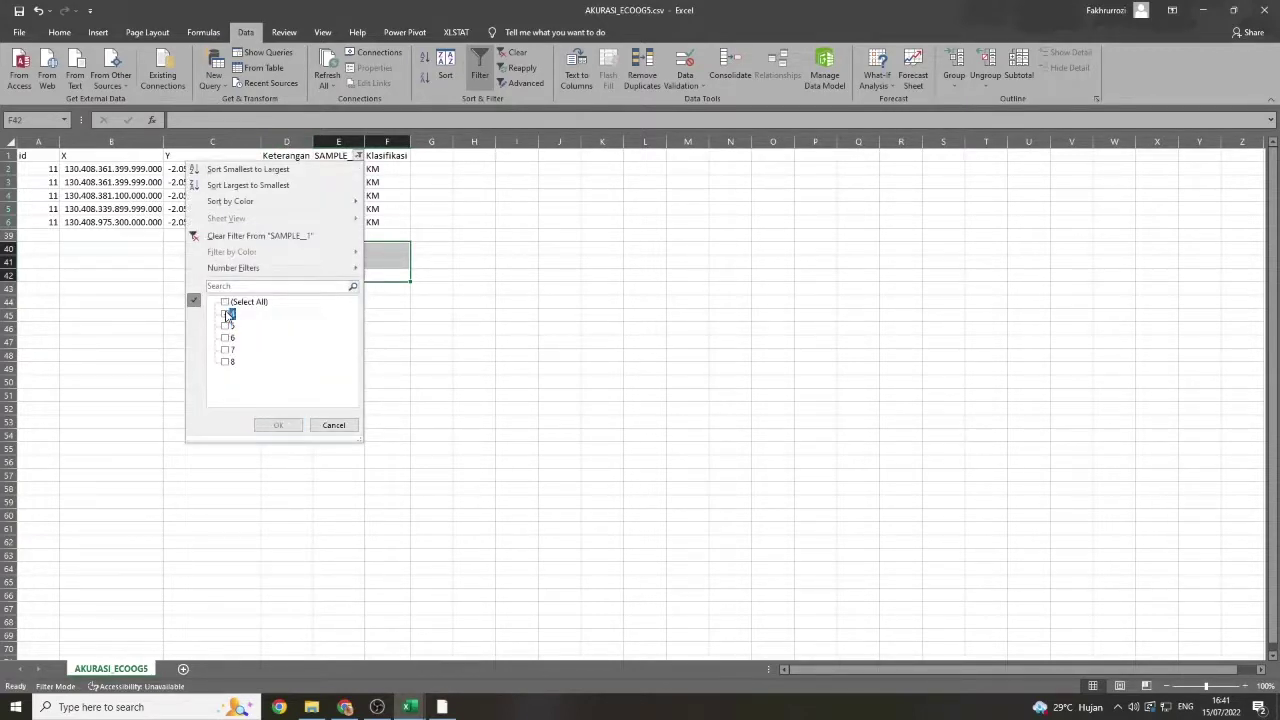
pyautogui.click(226, 338)
pyautogui.click(278, 425)
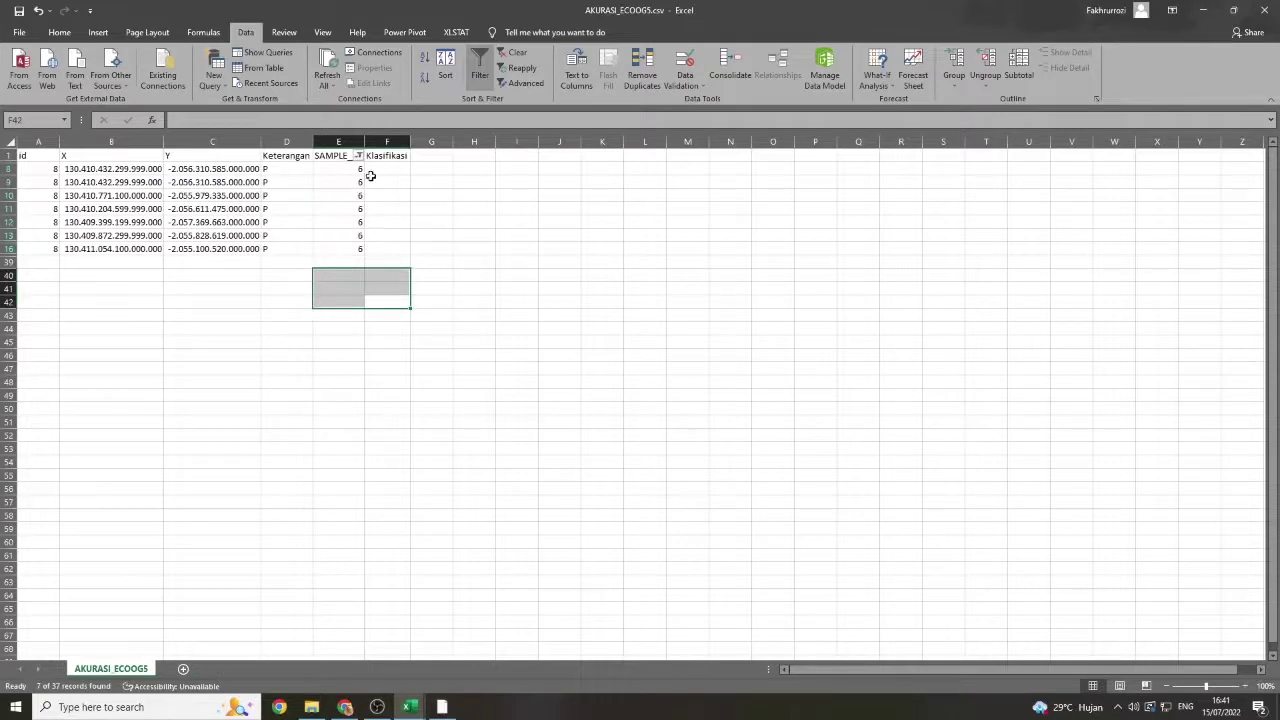
# - Look up class 6 in the ecog5 table and fill Klasifikasi with P for all the filtered rows
pyautogui.moveTo(409, 707)
pyautogui.click(470, 655)
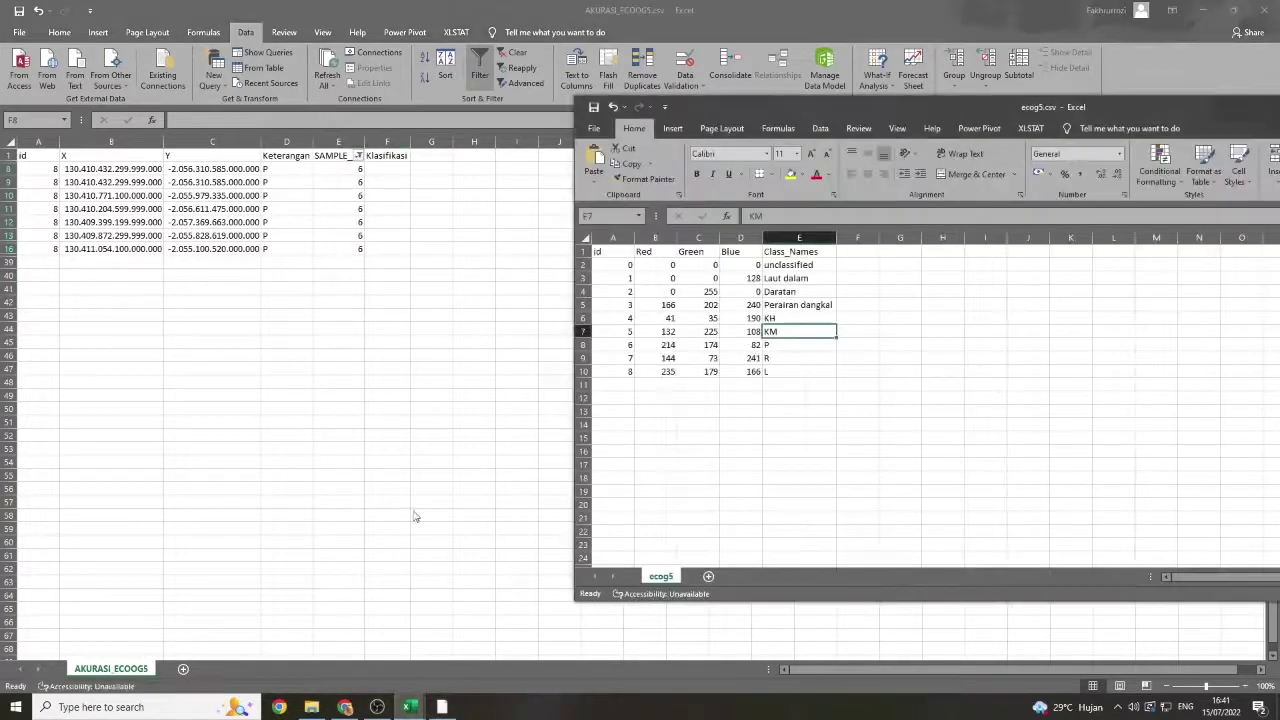
pyautogui.click(372, 167)
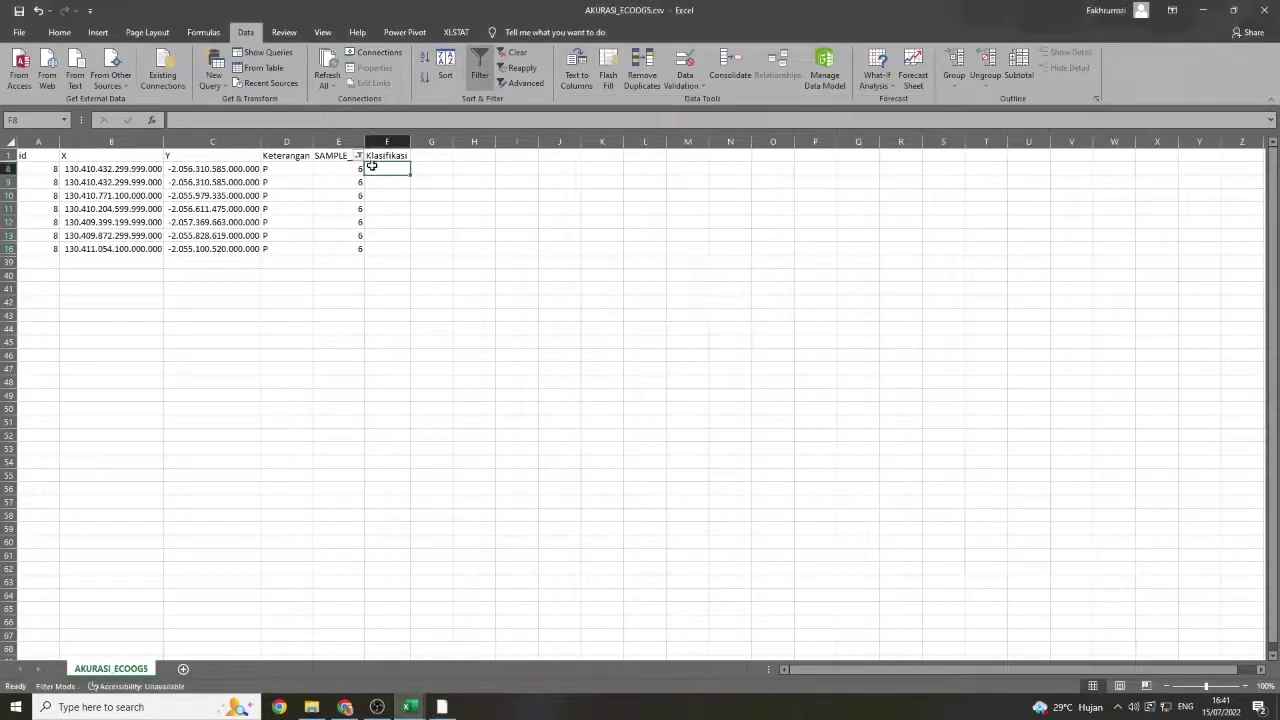
pyautogui.write('P')
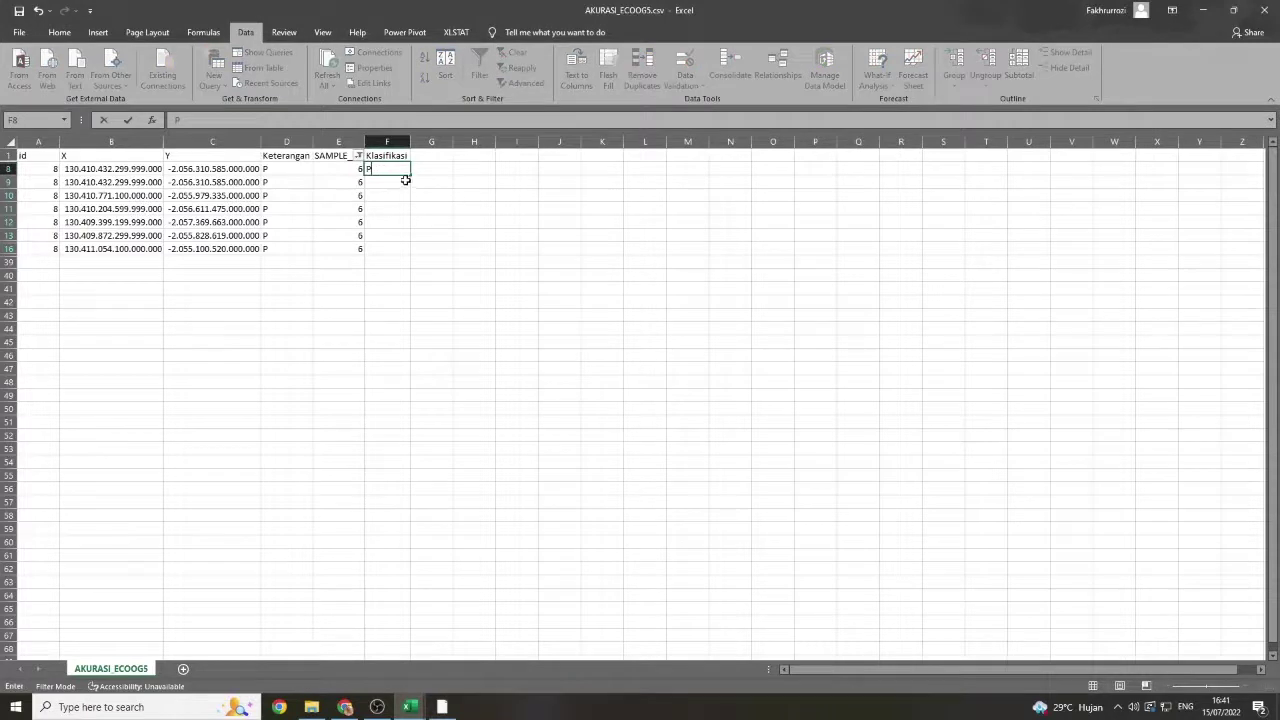
pyautogui.doubleClick(408, 175)
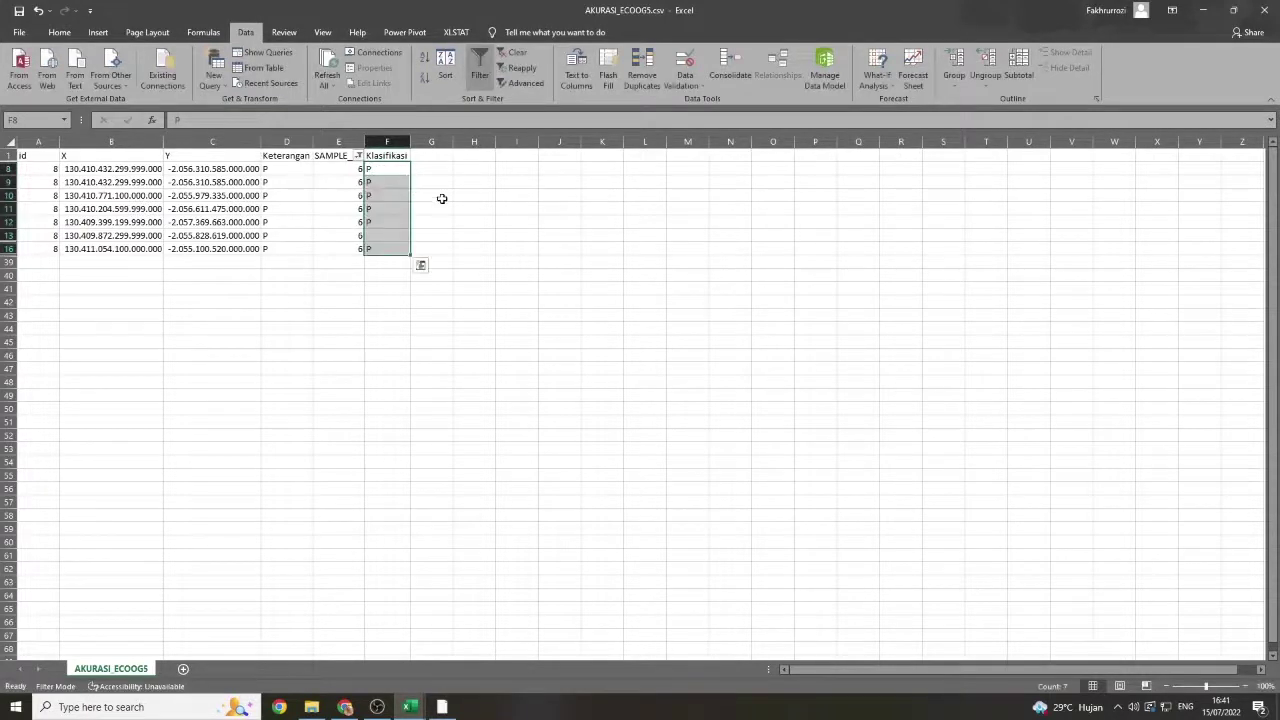
pyautogui.click(311, 707)
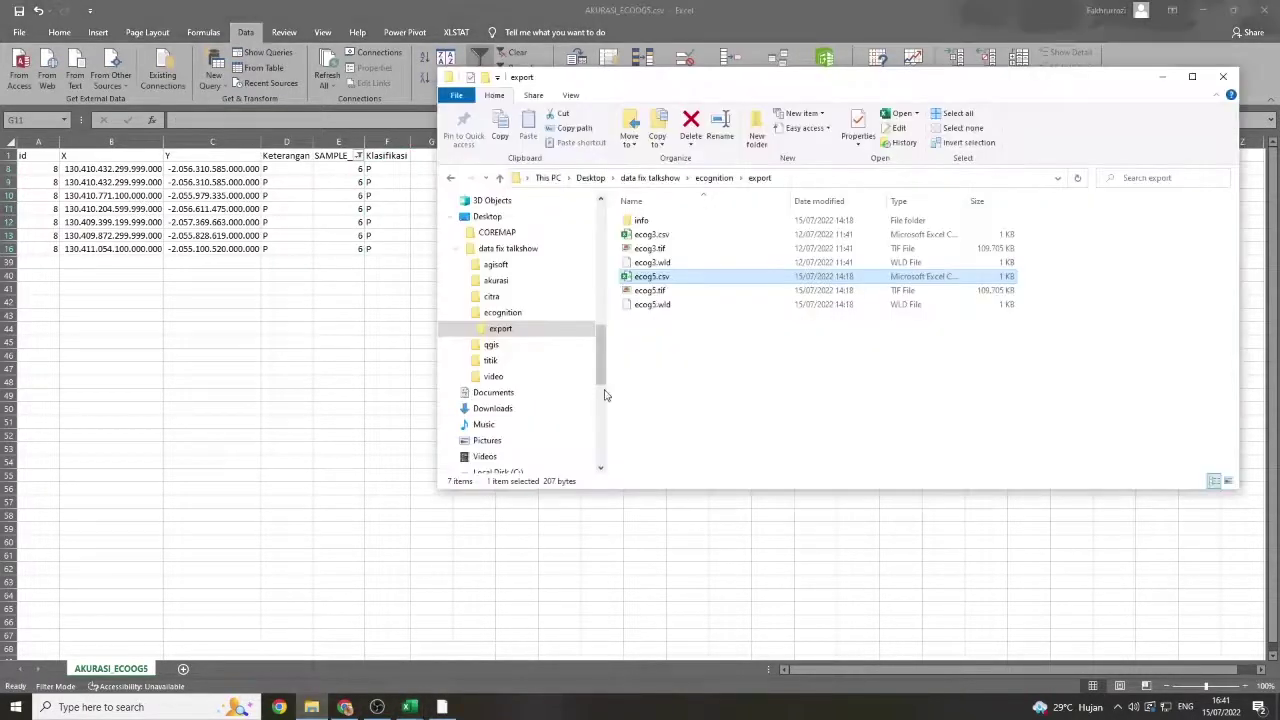
pyautogui.click(431, 208)
# - Change the SAMPLE__1 filter to show only the rows with value 7
pyautogui.click(358, 155)
pyautogui.click(225, 338)
pyautogui.click(225, 350)
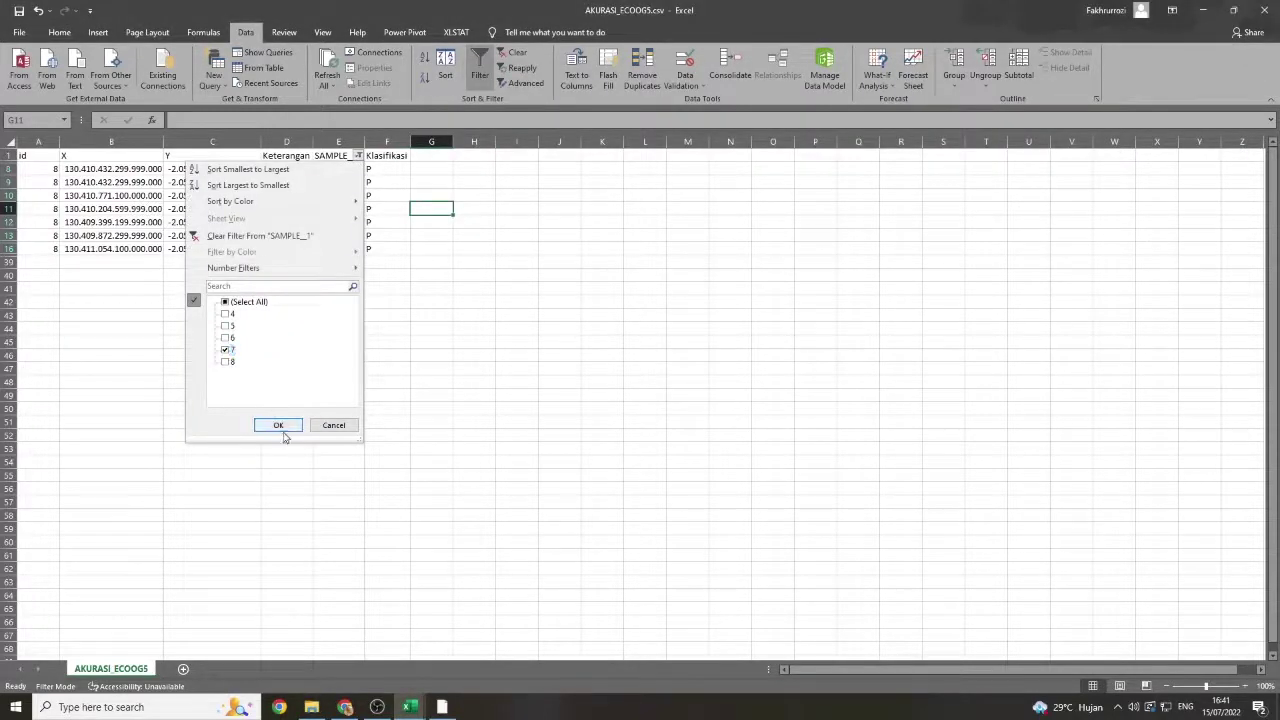
pyautogui.click(278, 425)
# - Look up class 7 in the ecog5 table and fill Klasifikasi with R for all the filtered rows
pyautogui.click(409, 707)
pyautogui.click(527, 641)
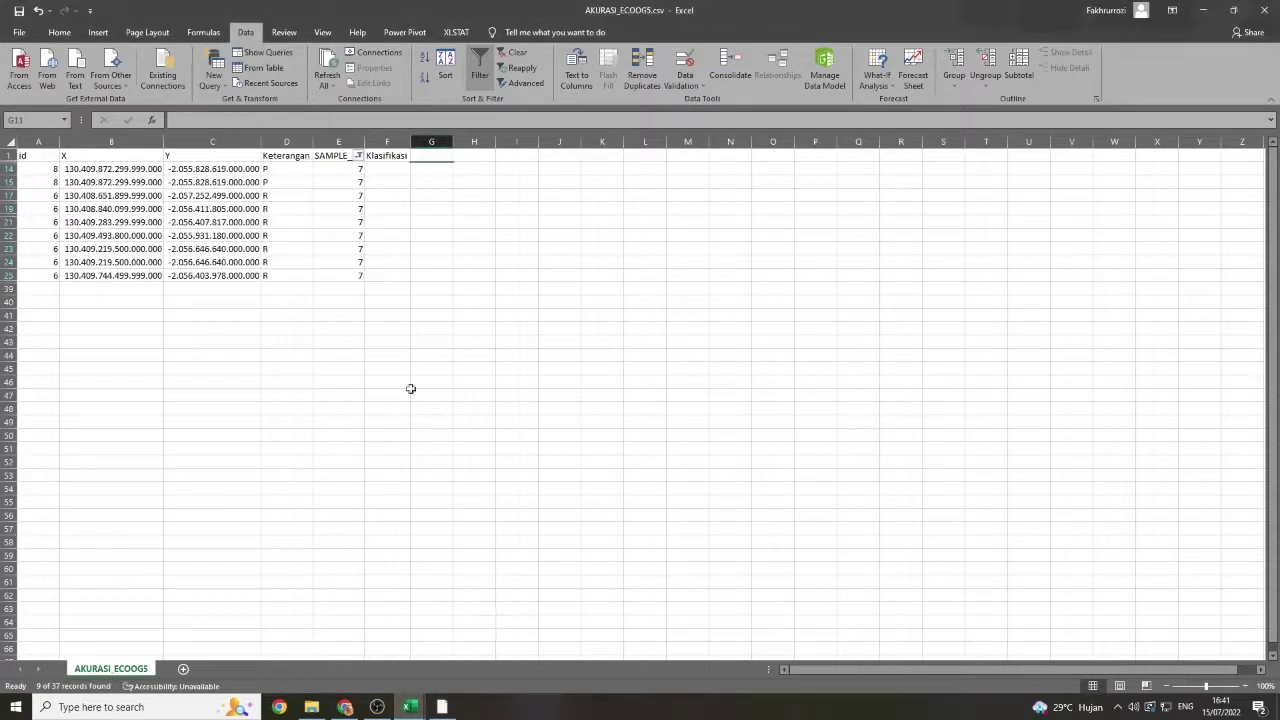
pyautogui.click(409, 707)
pyautogui.click(337, 648)
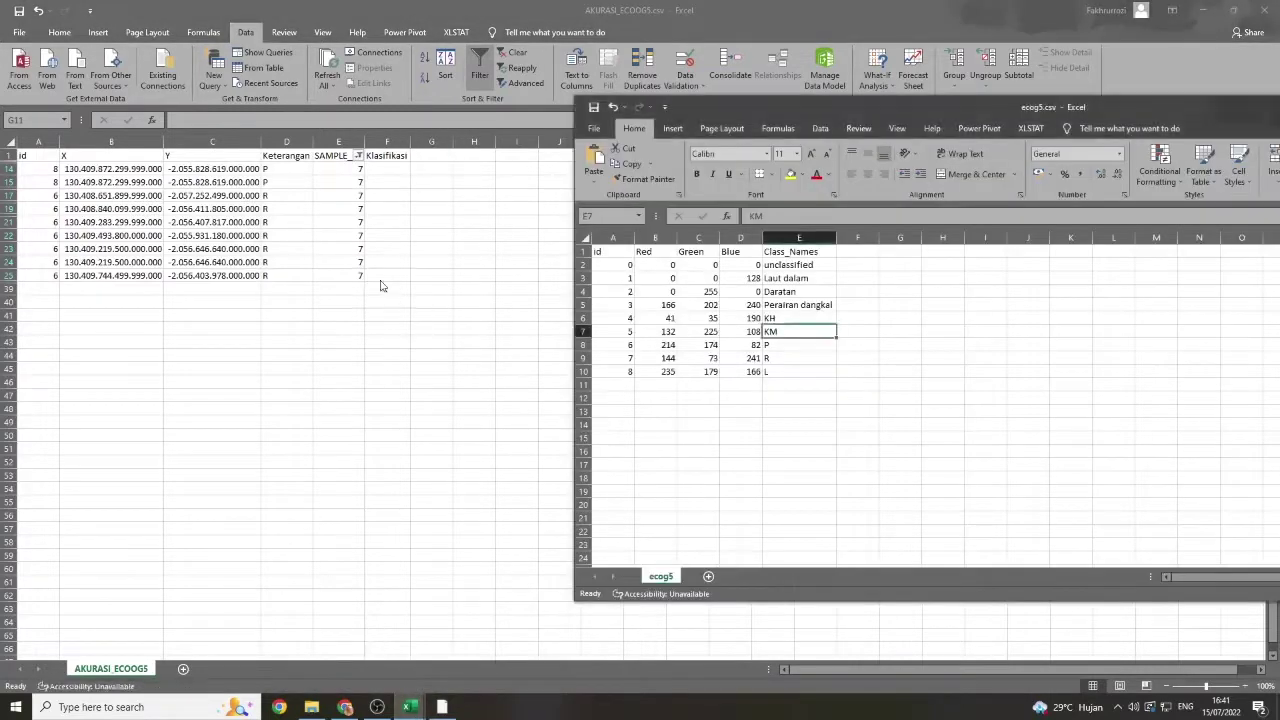
pyautogui.click(772, 357)
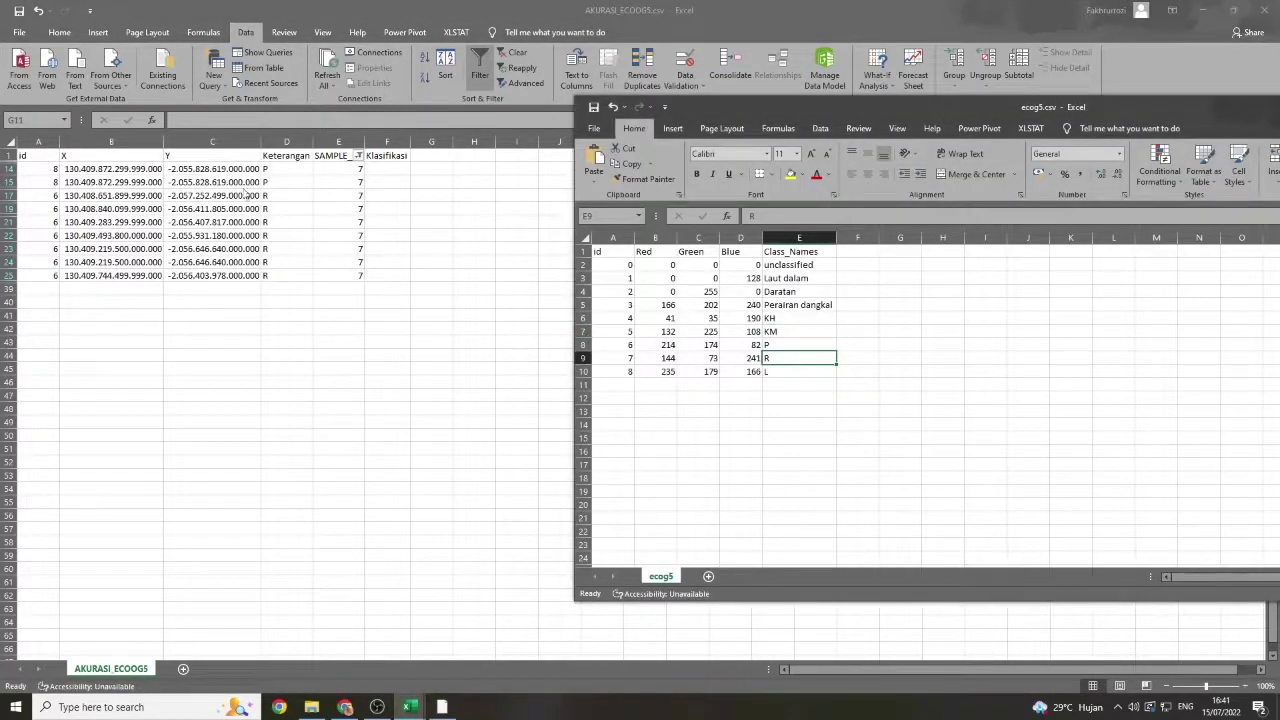
pyautogui.click(382, 169)
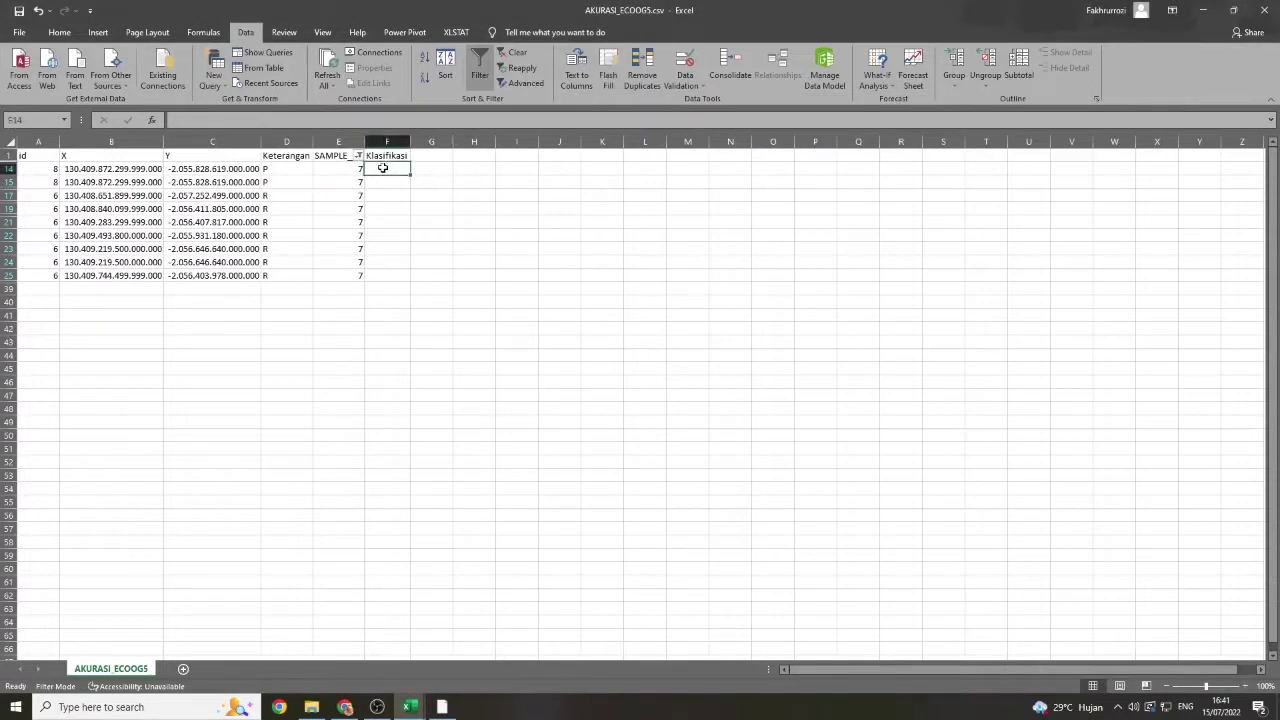
pyautogui.write('5')
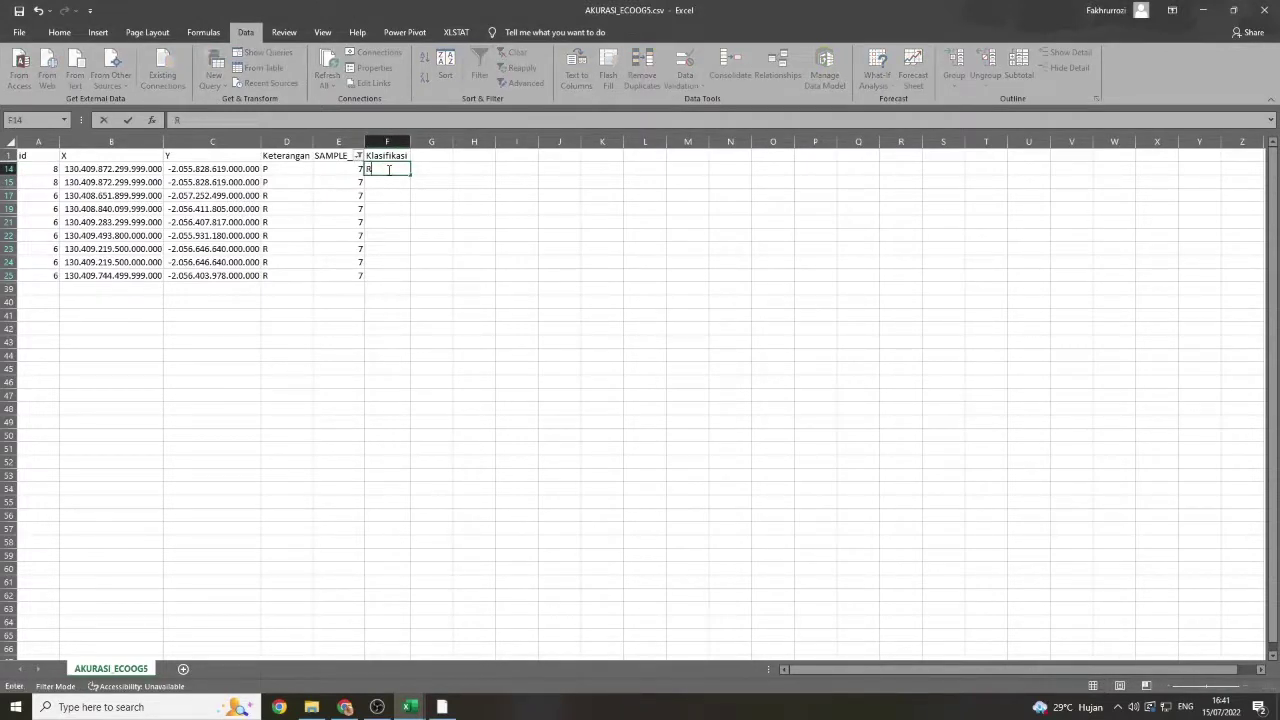
pyautogui.moveTo(409, 175); pyautogui.dragTo(409, 291)
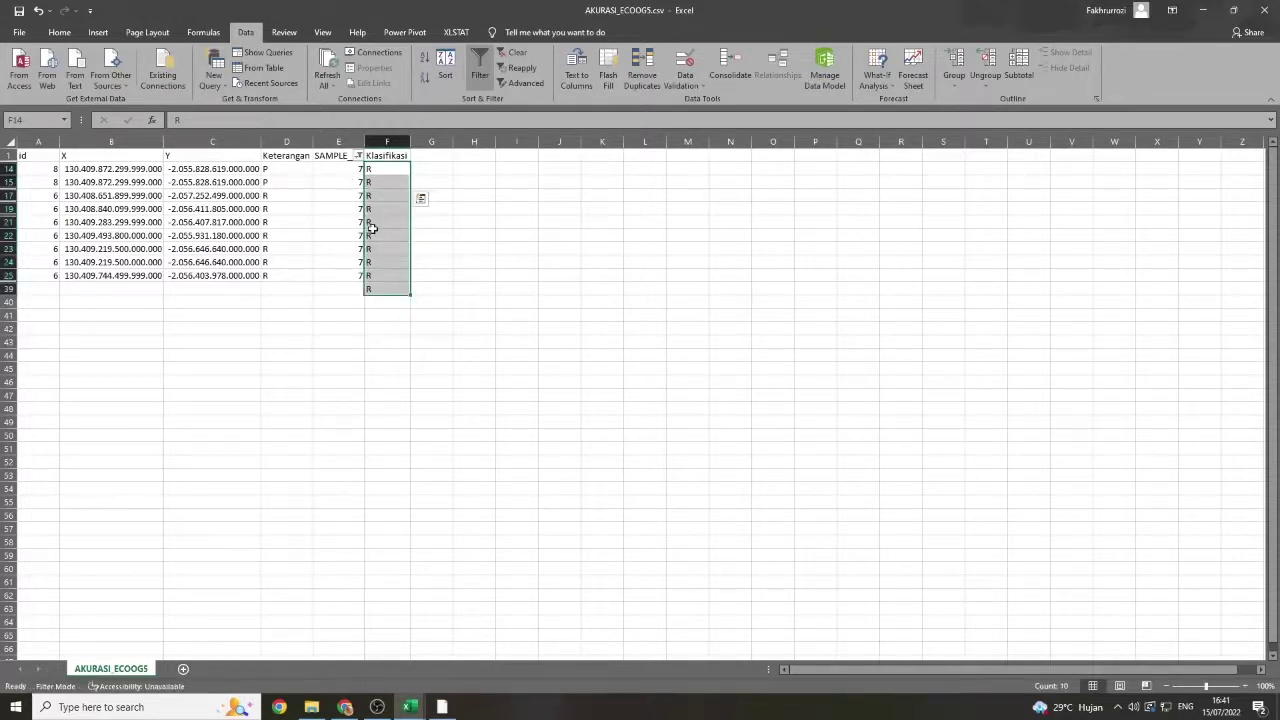
# - Clear the surplus R from cell F39 below the last filtered row
pyautogui.press('Down')
pyautogui.press('Down')
pyautogui.press('Down')
pyautogui.press('Down')
pyautogui.press('Down')
pyautogui.press('Down')
pyautogui.press('Down')
pyautogui.press('Down')
pyautogui.press('Down')
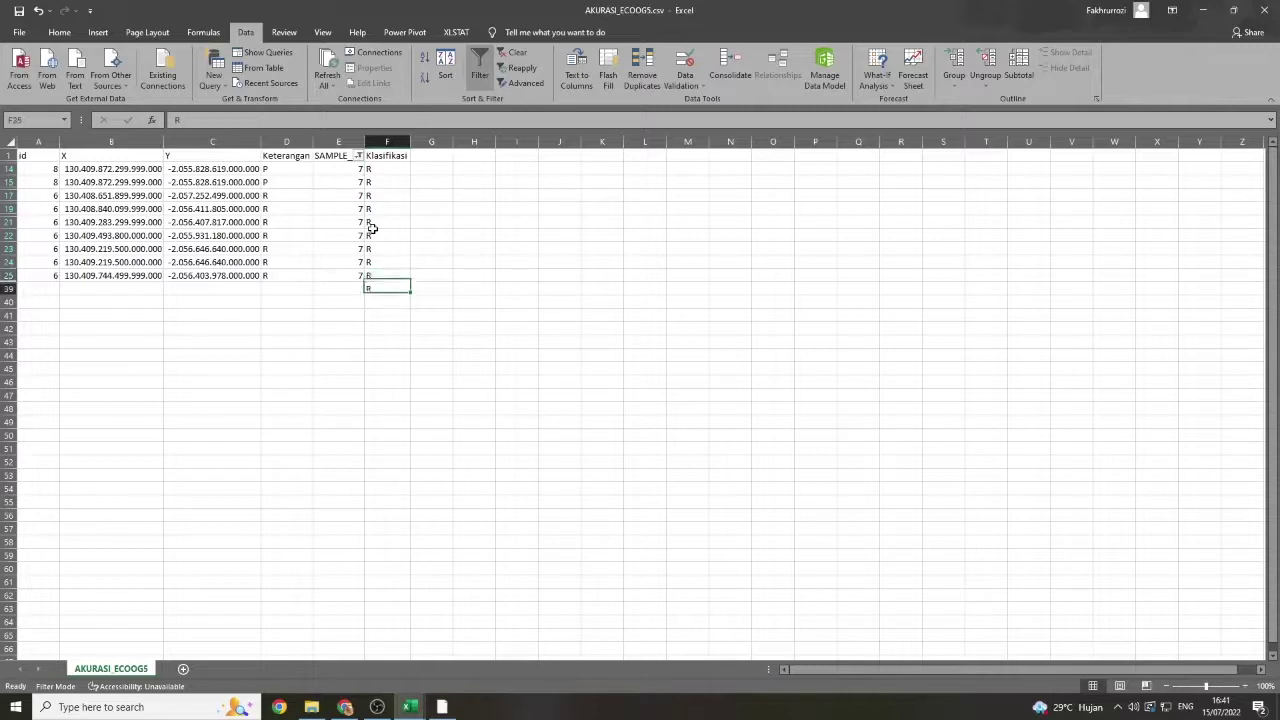
# - Change the SAMPLE__1 filter to show only the rows with value 8
pyautogui.click(358, 156)
pyautogui.click(224, 350)
pyautogui.click(224, 362)
pyautogui.click(278, 425)
# - Look up class 8 in the ecog5 table and fill Klasifikasi with L for all the filtered rows
pyautogui.moveTo(409, 707)
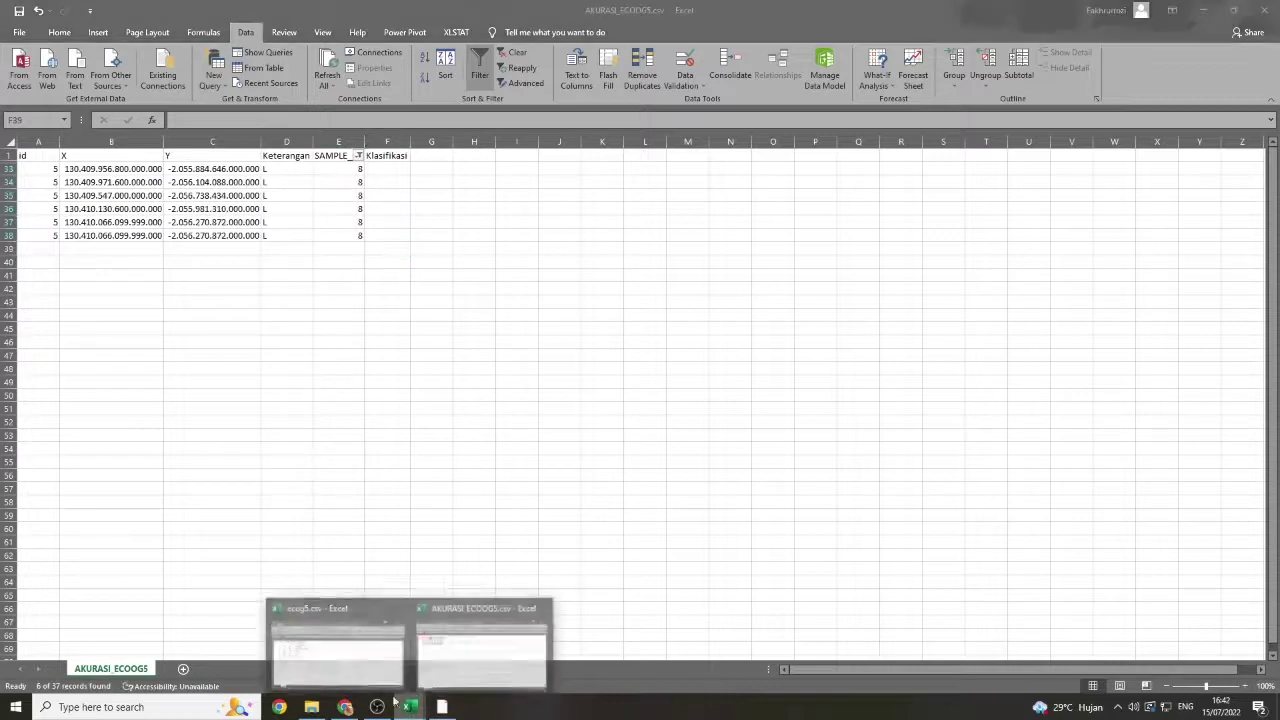
pyautogui.click(326, 620)
pyautogui.click(398, 170)
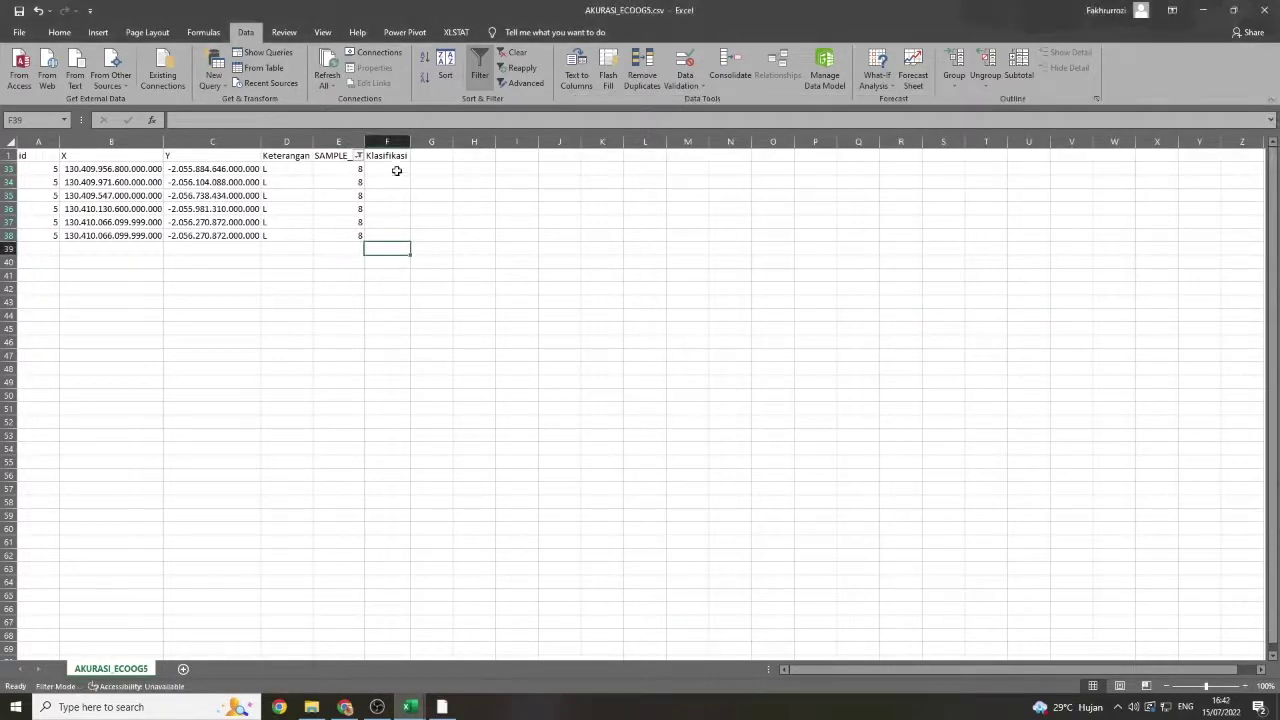
pyautogui.click(398, 169)
pyautogui.write('L')
pyautogui.moveTo(411, 175); pyautogui.dragTo(420, 249)
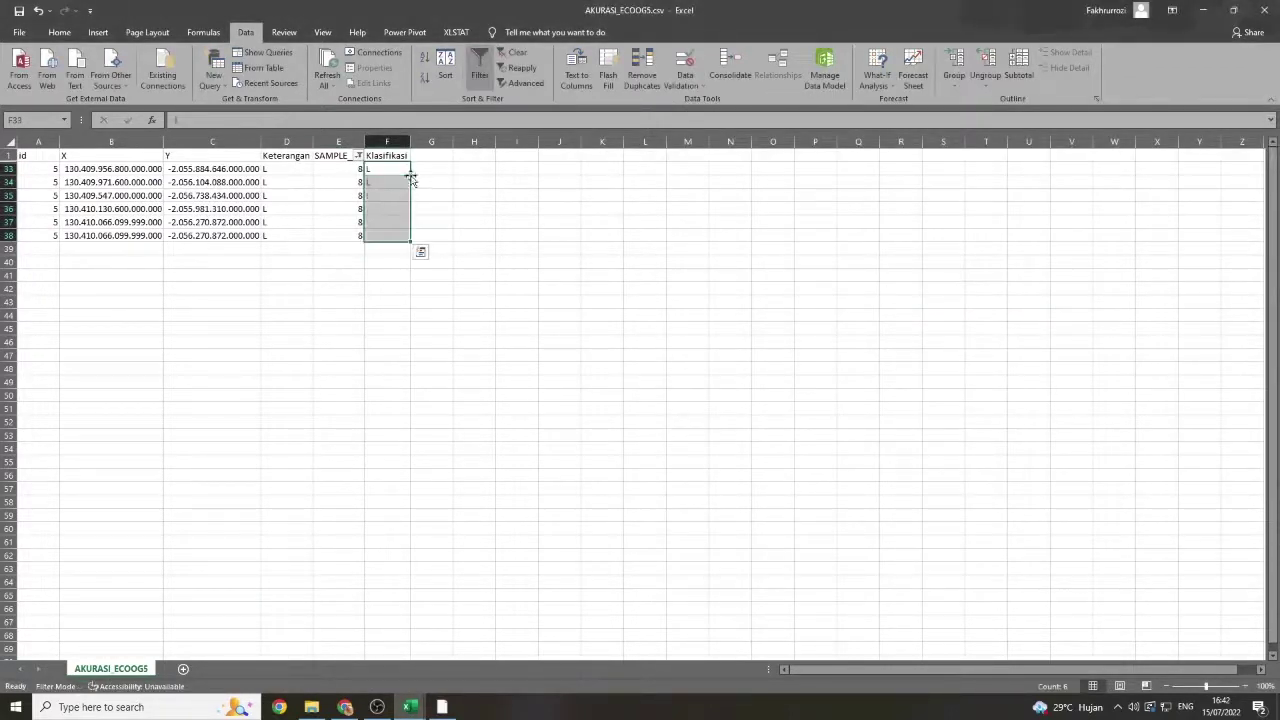
pyautogui.click(430, 208)
# - Show all SAMPLE__1 values again and remove the filter from the column
pyautogui.click(357, 156)
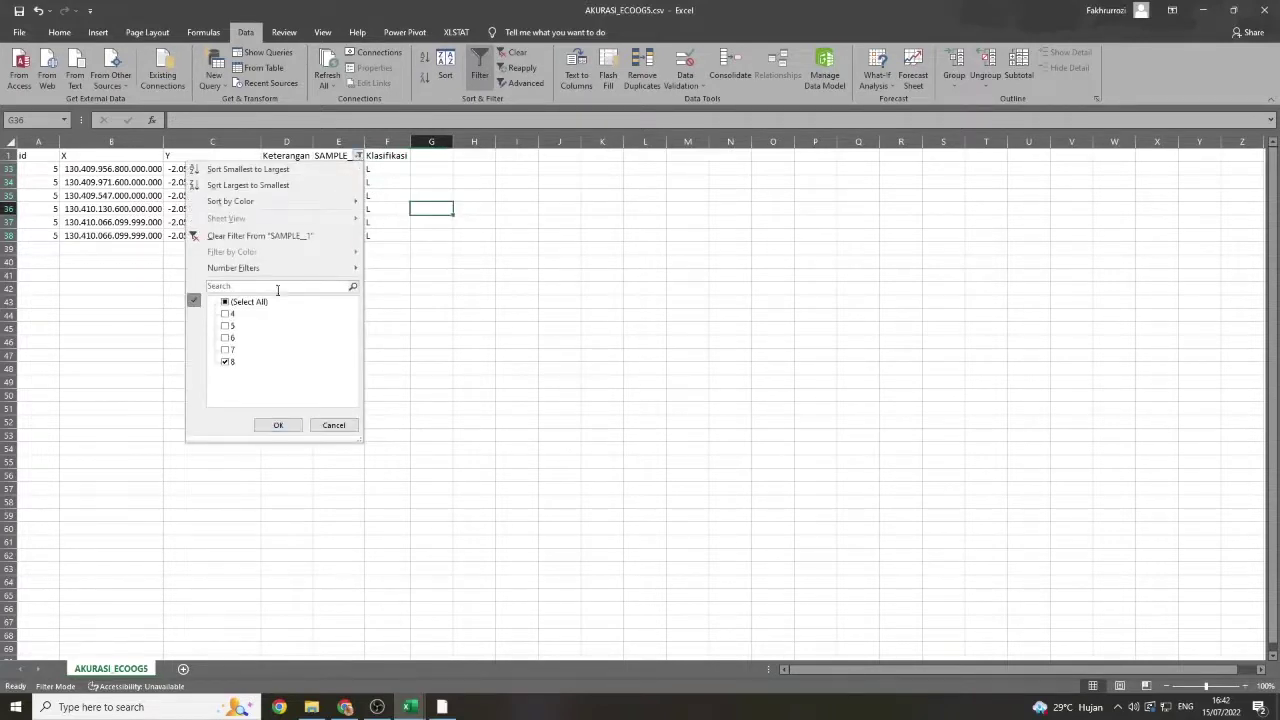
pyautogui.click(230, 302)
pyautogui.click(279, 425)
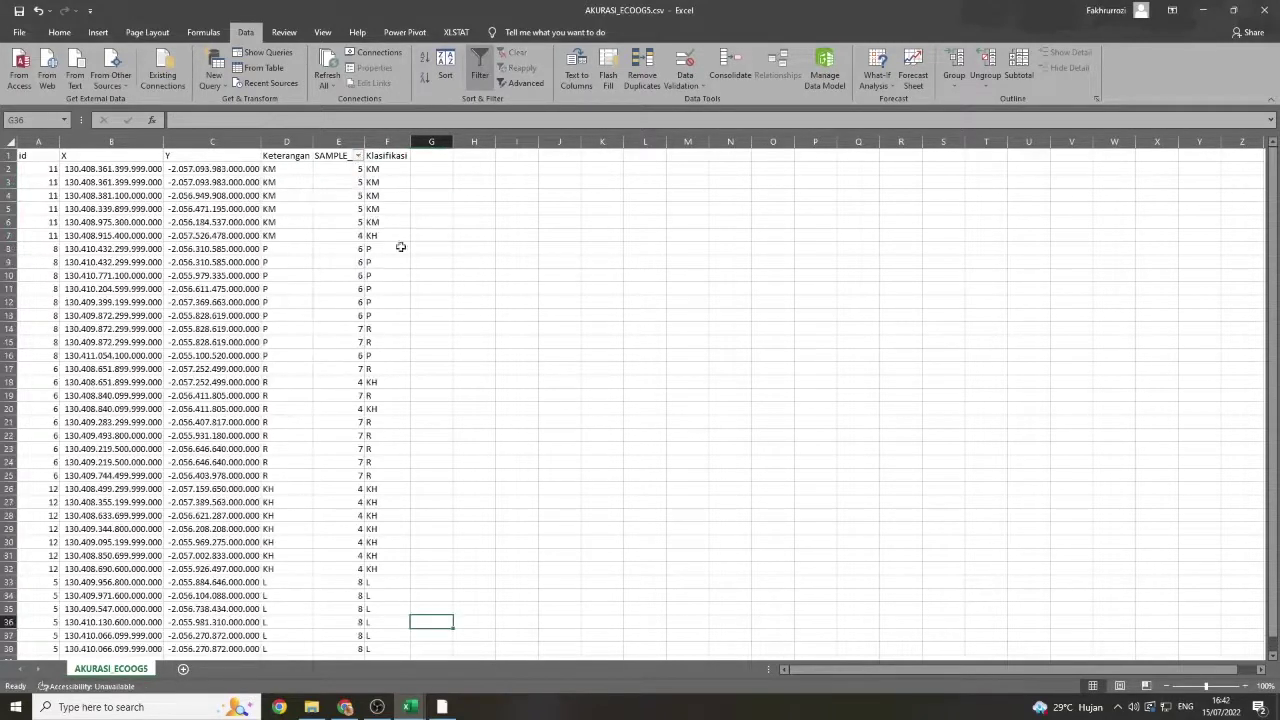
pyautogui.click(338, 141)
pyautogui.click(480, 75)
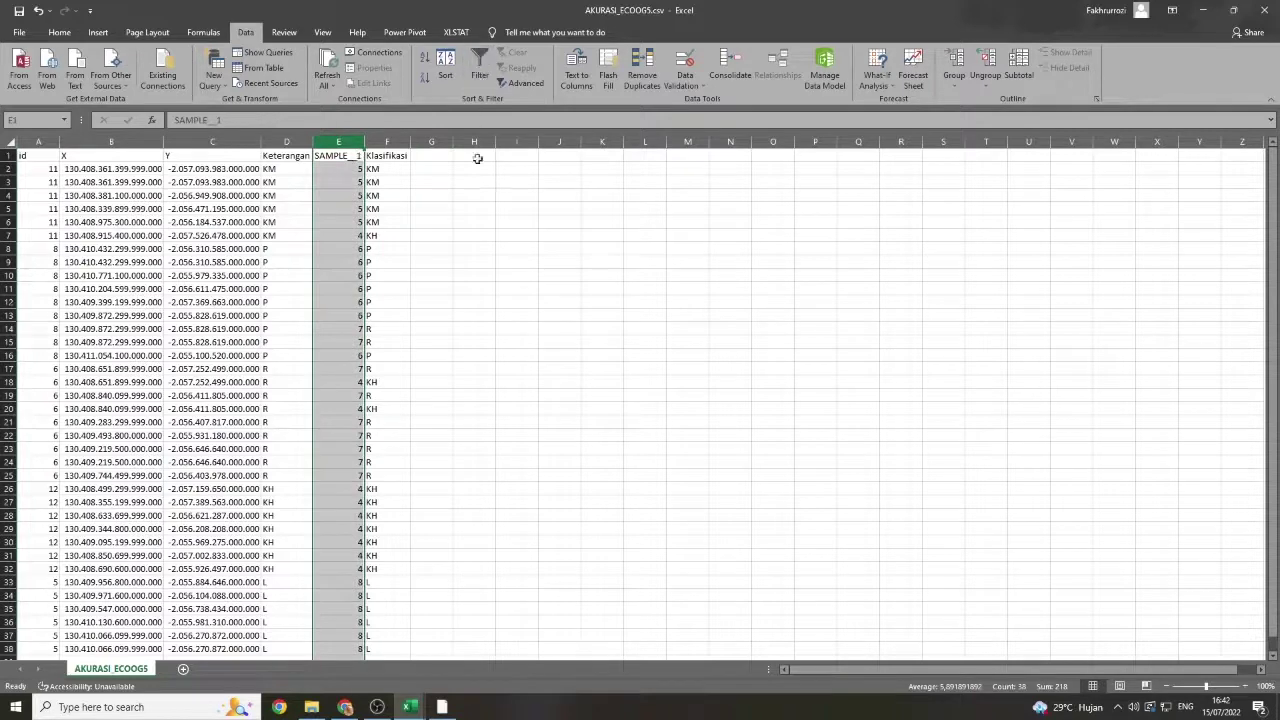
# - Save the AKURASI_ECOOG5 file, keeping the comma-delimited CSV format
pyautogui.click(474, 235)
pyautogui.click(22, 14)
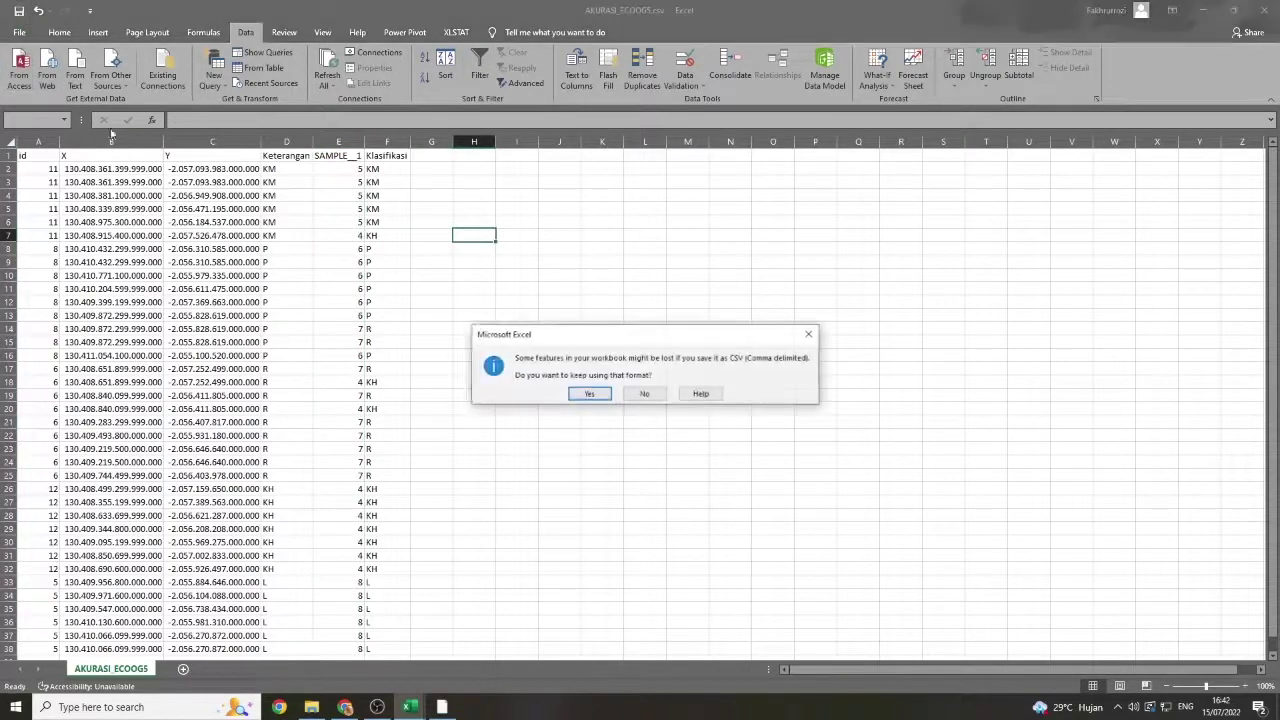
pyautogui.click(586, 392)
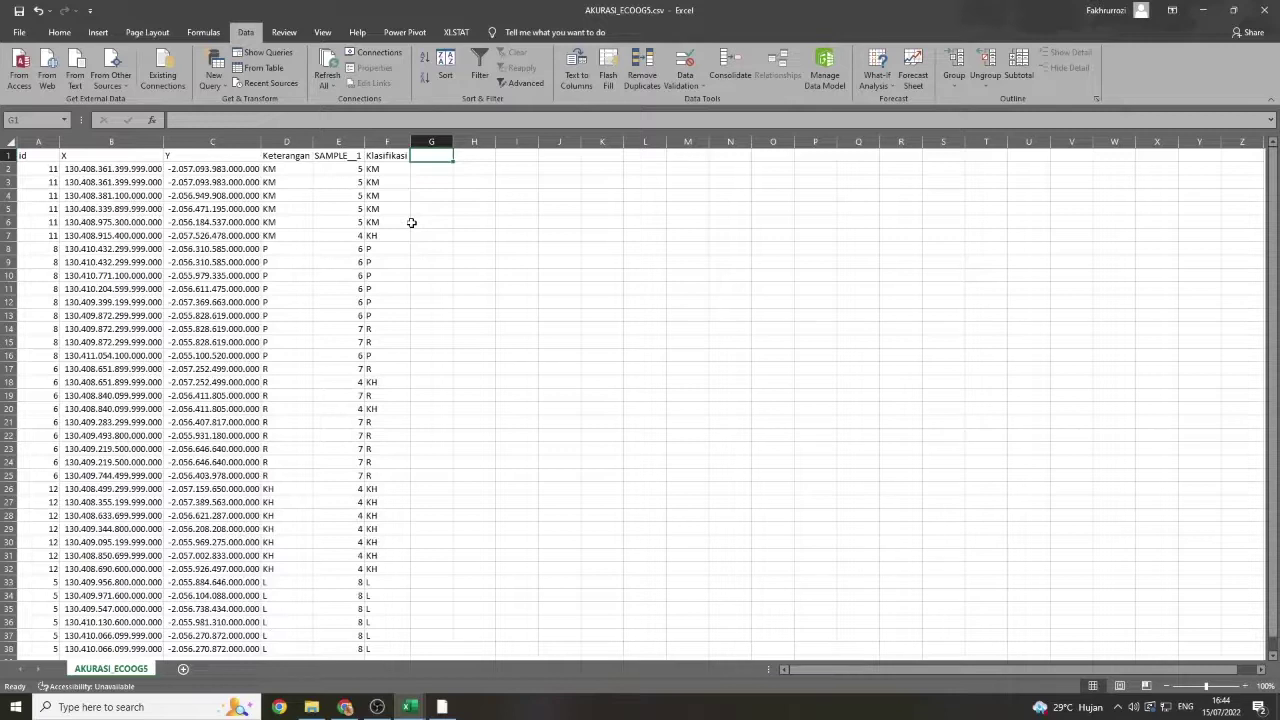
# - Add the column header Observasi in cell G1, beside Klasifikasi
pyautogui.write('oBSERVAS')
pyautogui.press('BackSpace')
pyautogui.press('BackSpace')
pyautogui.press('BackSpace')
pyautogui.press('BackSpace')
pyautogui.press('BackSpace')
pyautogui.press('BackSpace')
pyautogui.press('BackSpace')
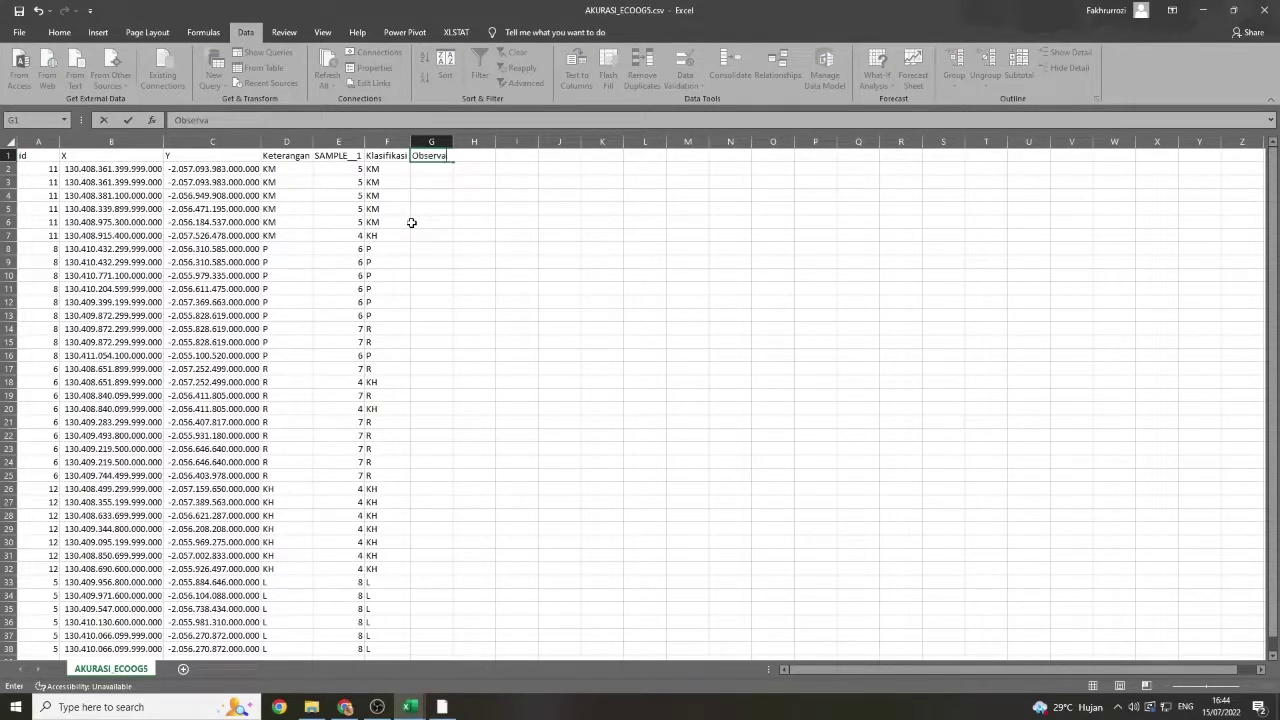
pyautogui.press('Return')
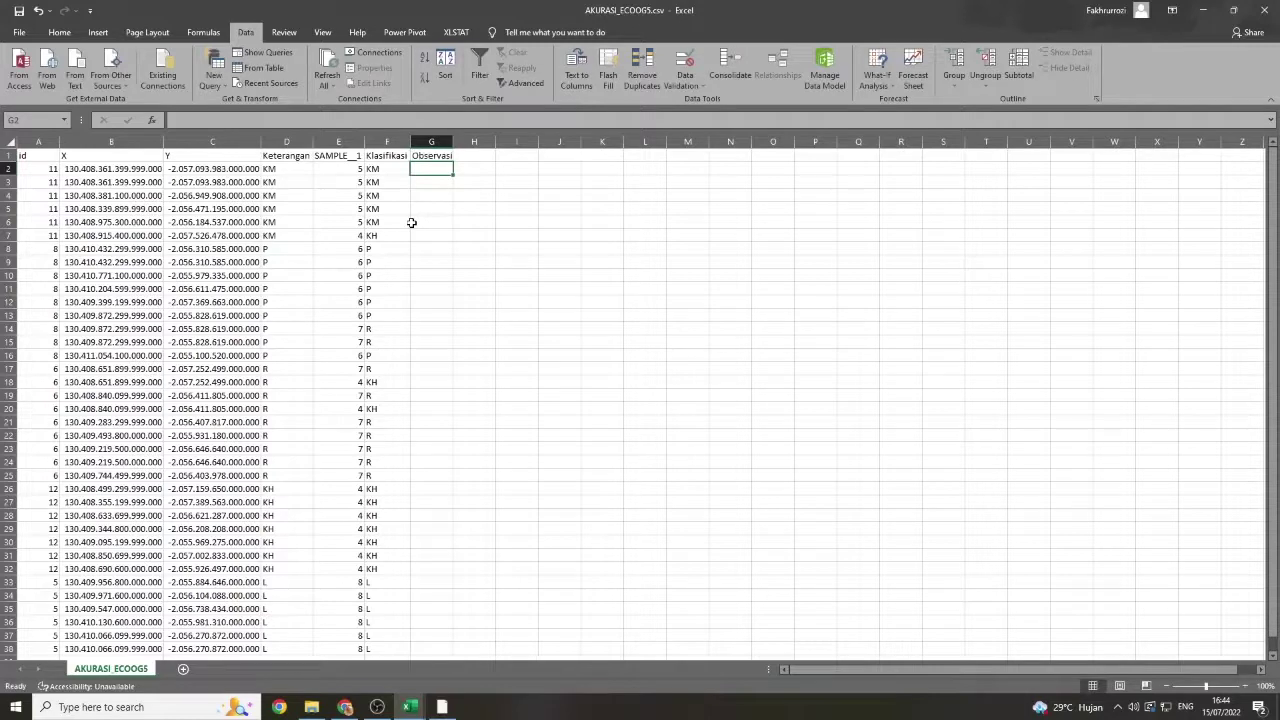
# - Copy all the Keterangan class values from D2 downward into the Observasi column, starting at G2
pyautogui.click(296, 172)
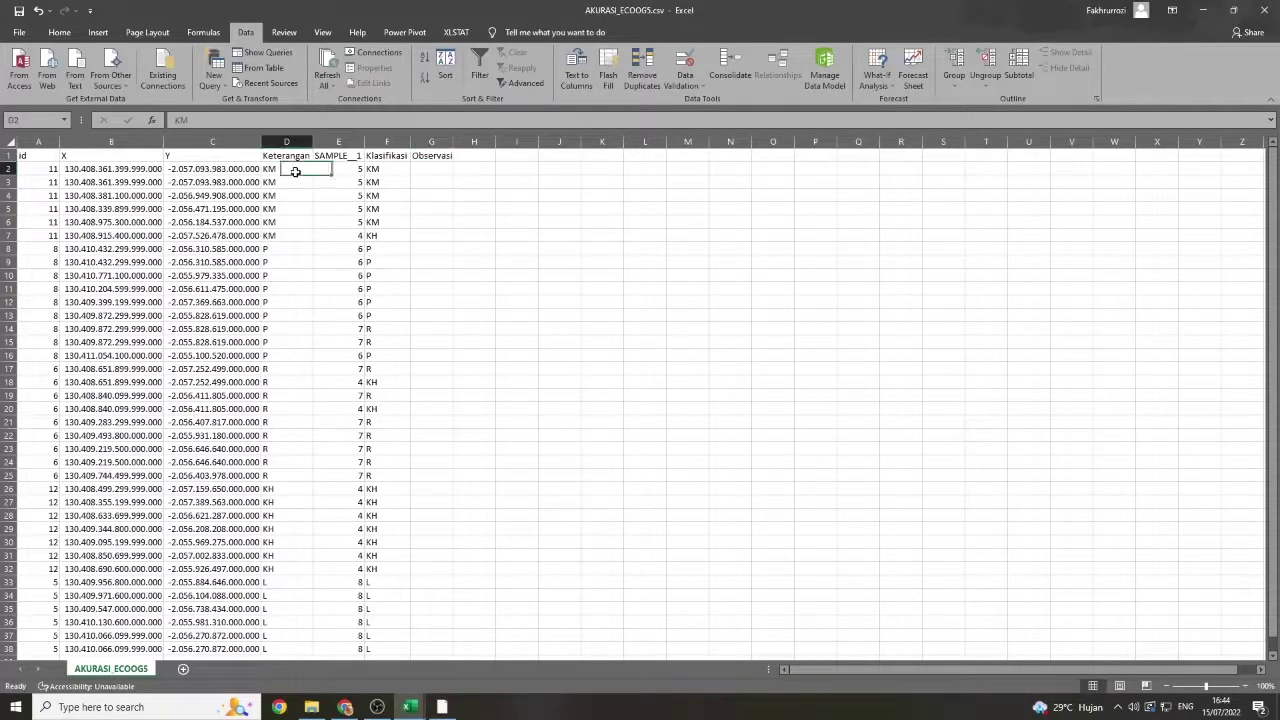
pyautogui.hotkey('ctrl', 'shift', 'Down')
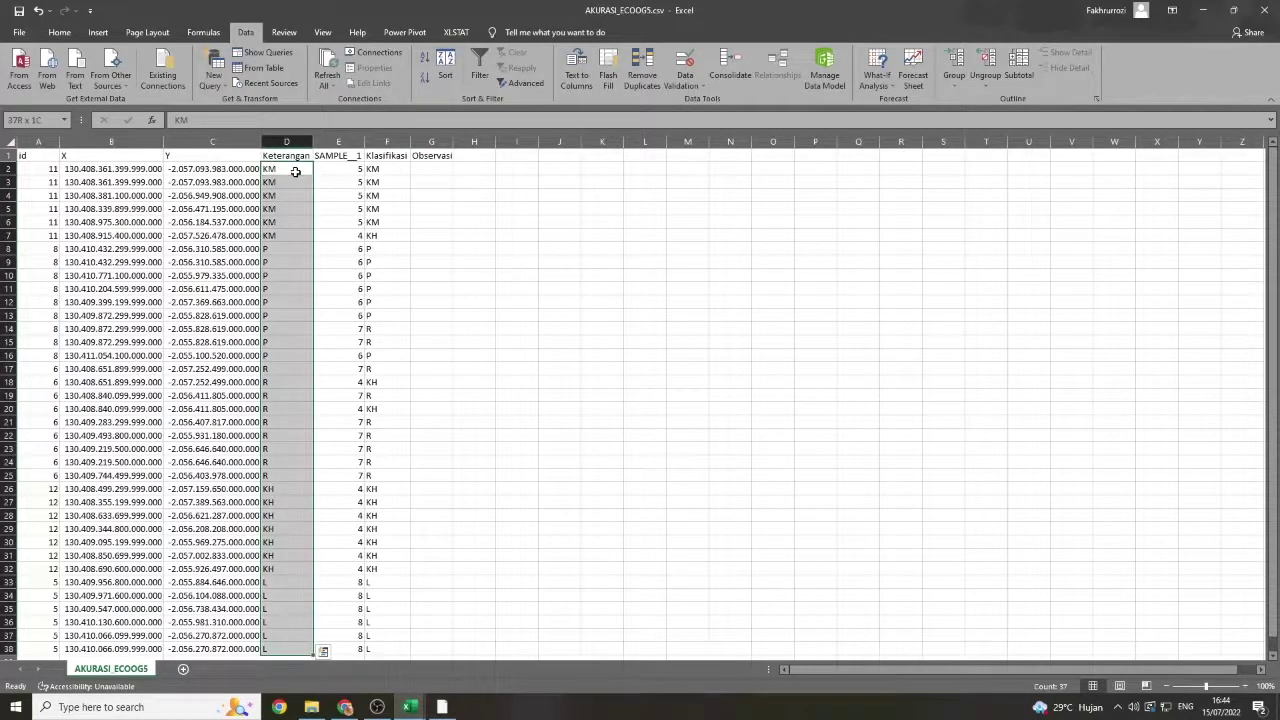
pyautogui.hotkey('ctrl', 'c')
pyautogui.click(438, 168)
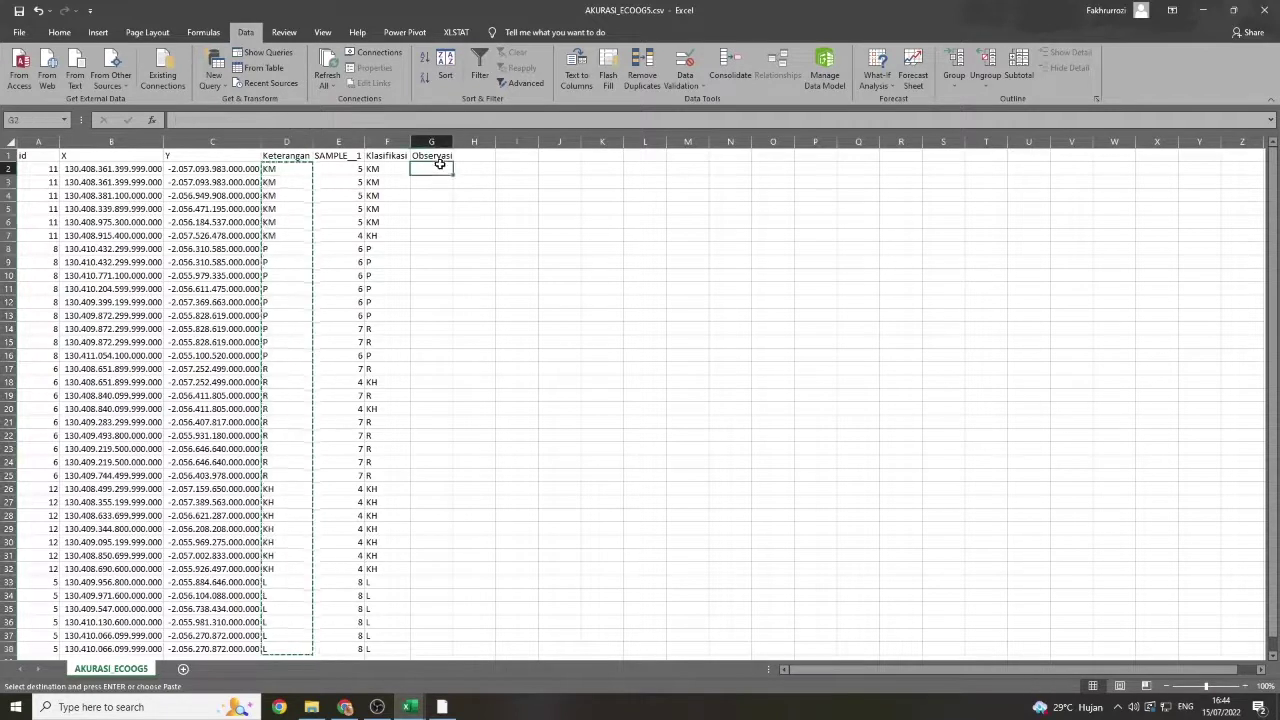
pyautogui.hotkey('ctrl', 'v')
pyautogui.press('Escape')
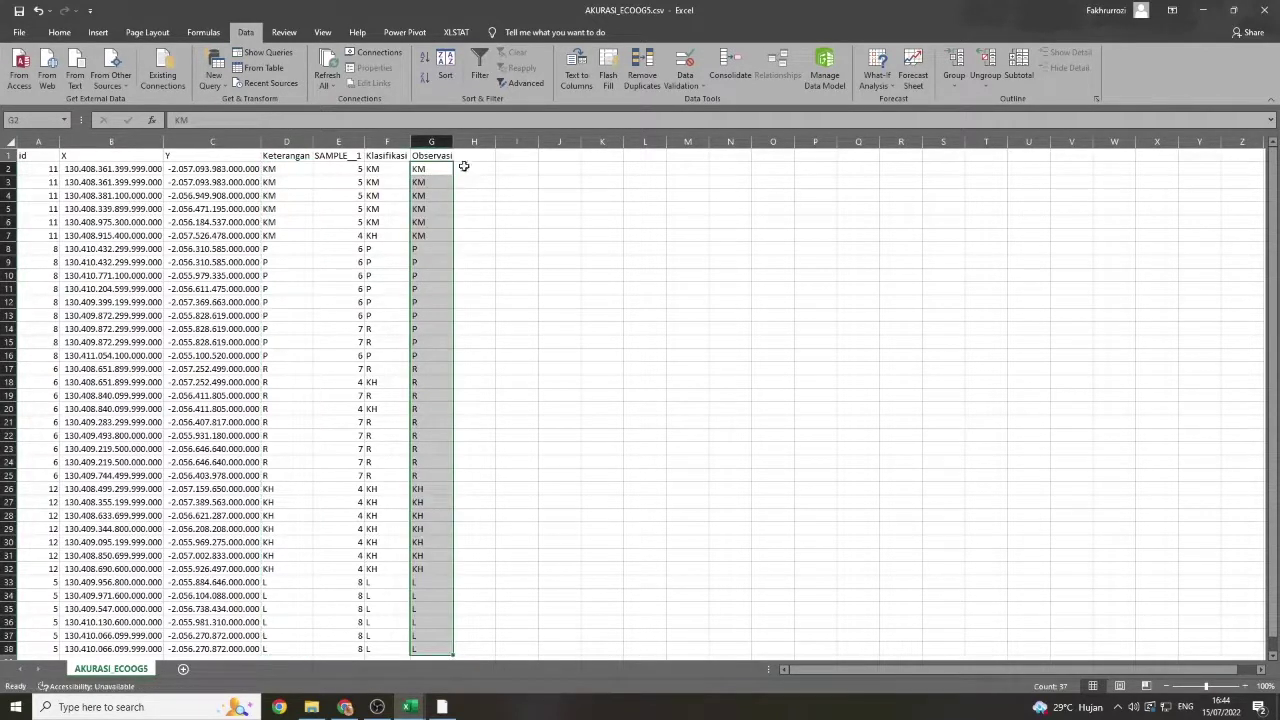
# - Add the column header Value in cell H1
pyautogui.click(486, 157)
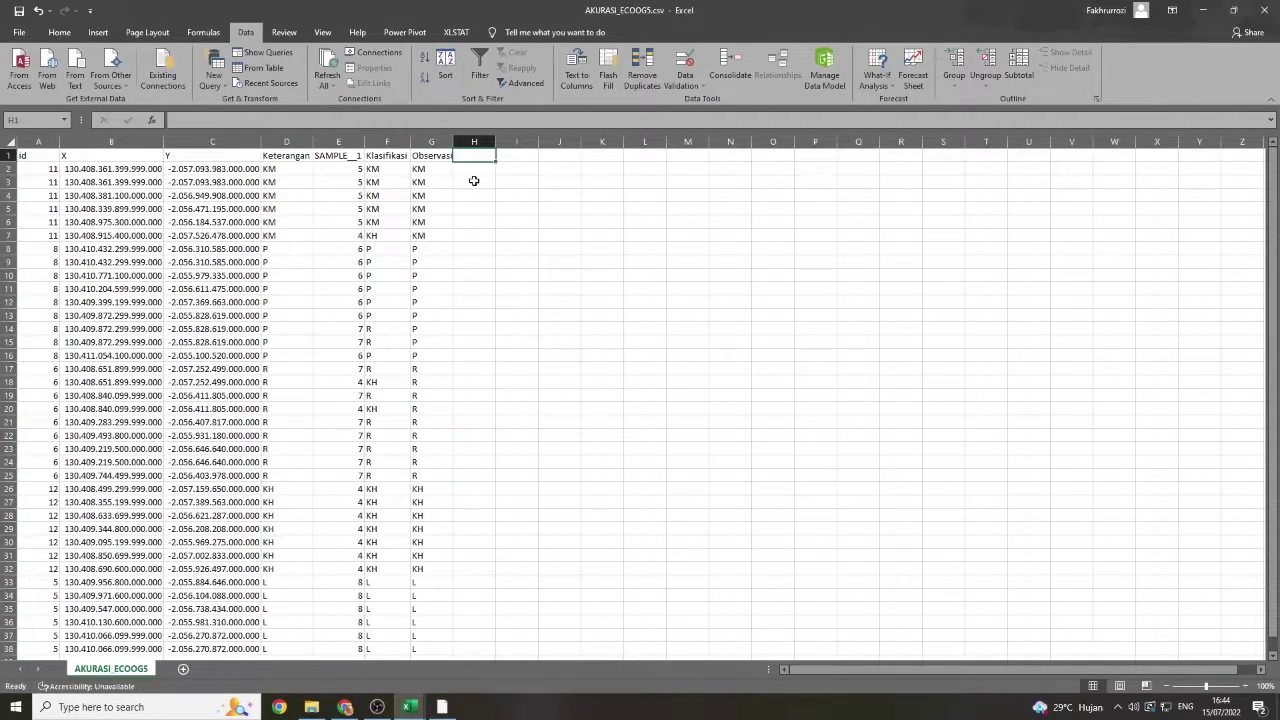
pyautogui.write('Value')
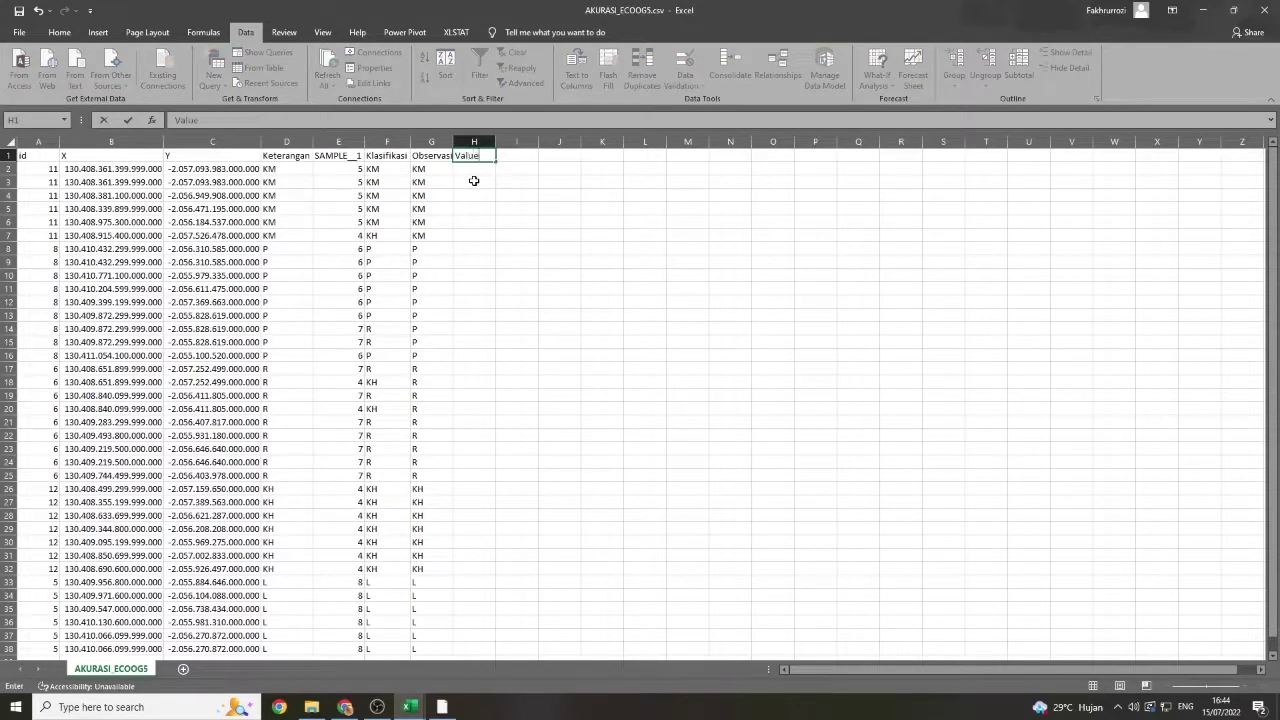
pyautogui.press('Return')
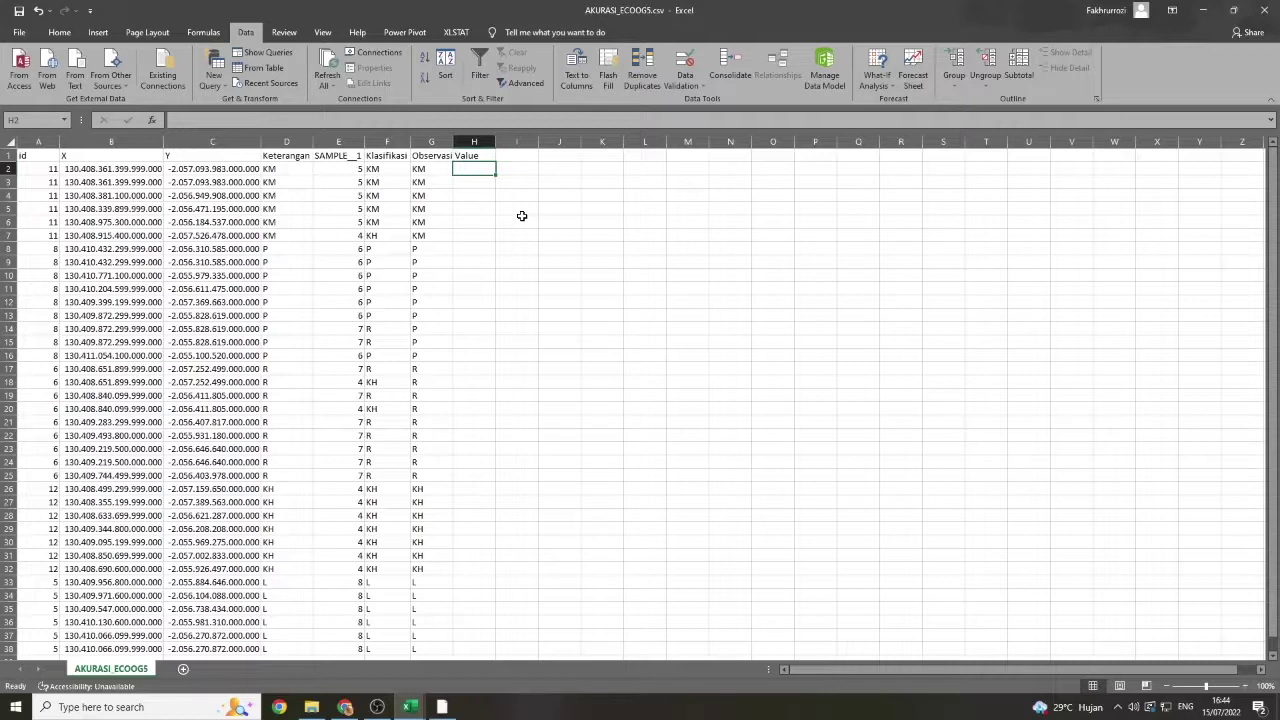
# - Enter the formula =(IF(F2=G2;1;0)) in H2 to compare Klasifikasi with Observasi
pyautogui.write('=(')
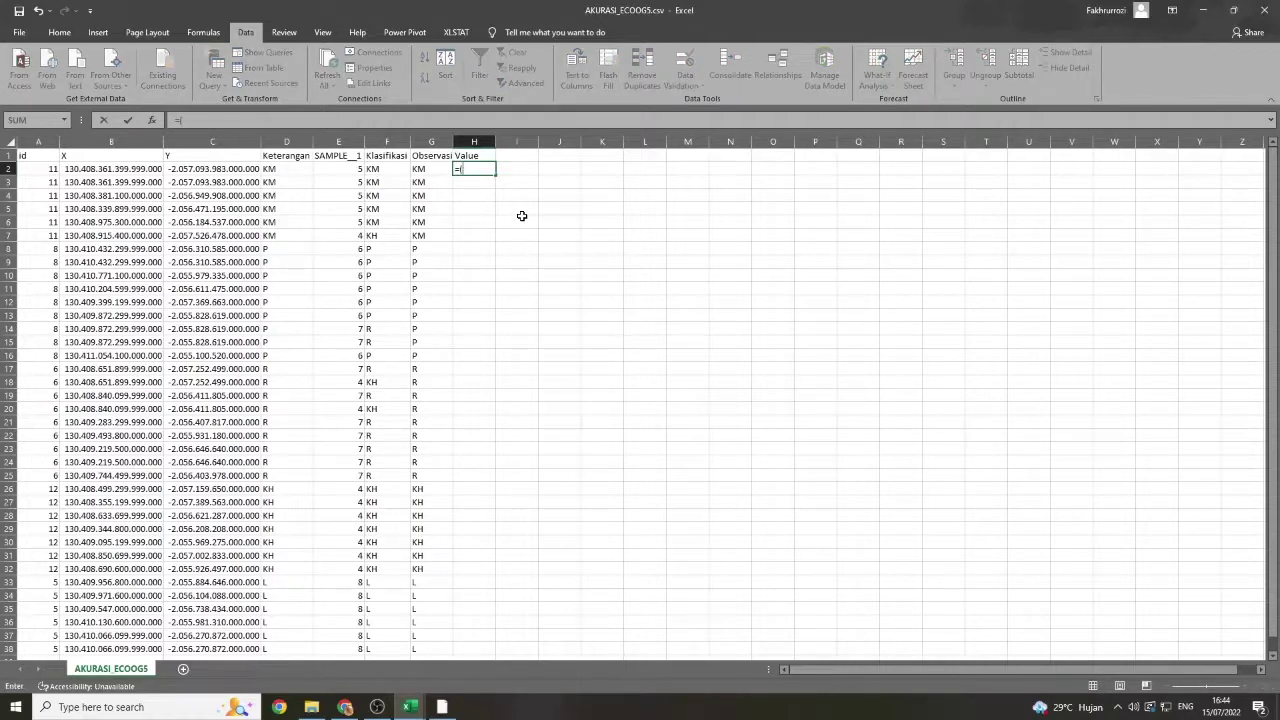
pyautogui.write('if(')
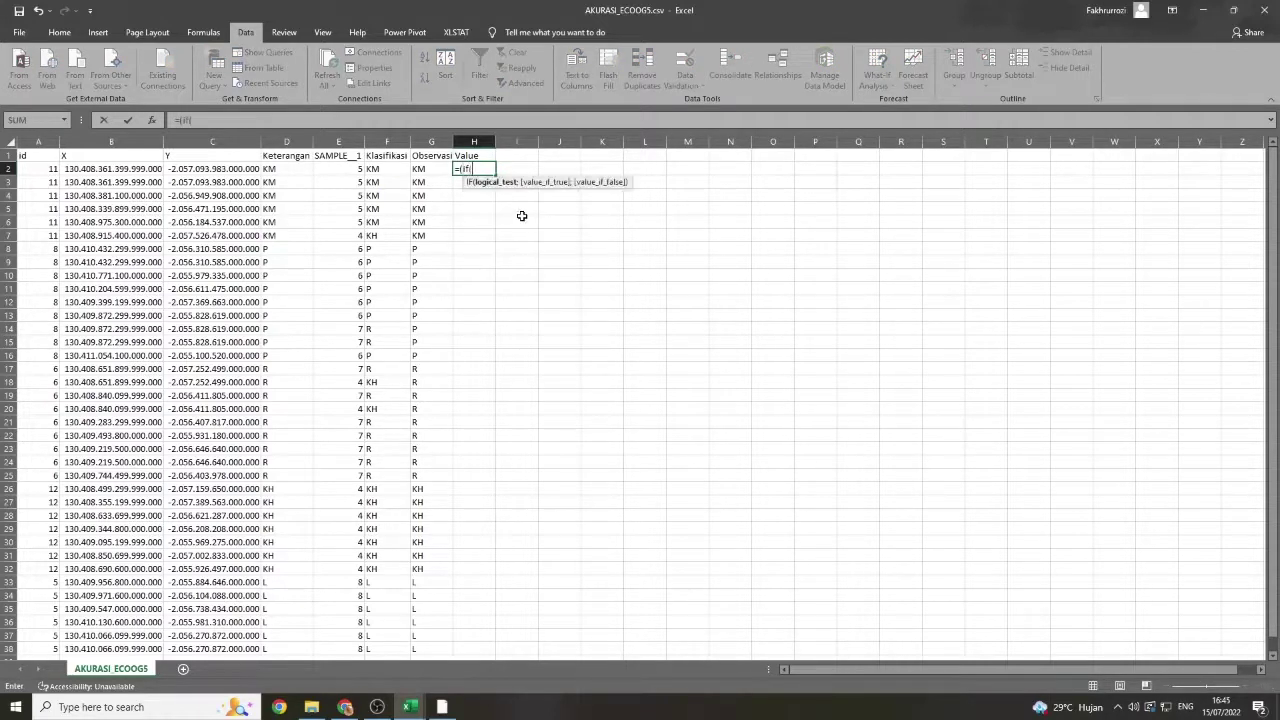
pyautogui.click(388, 169)
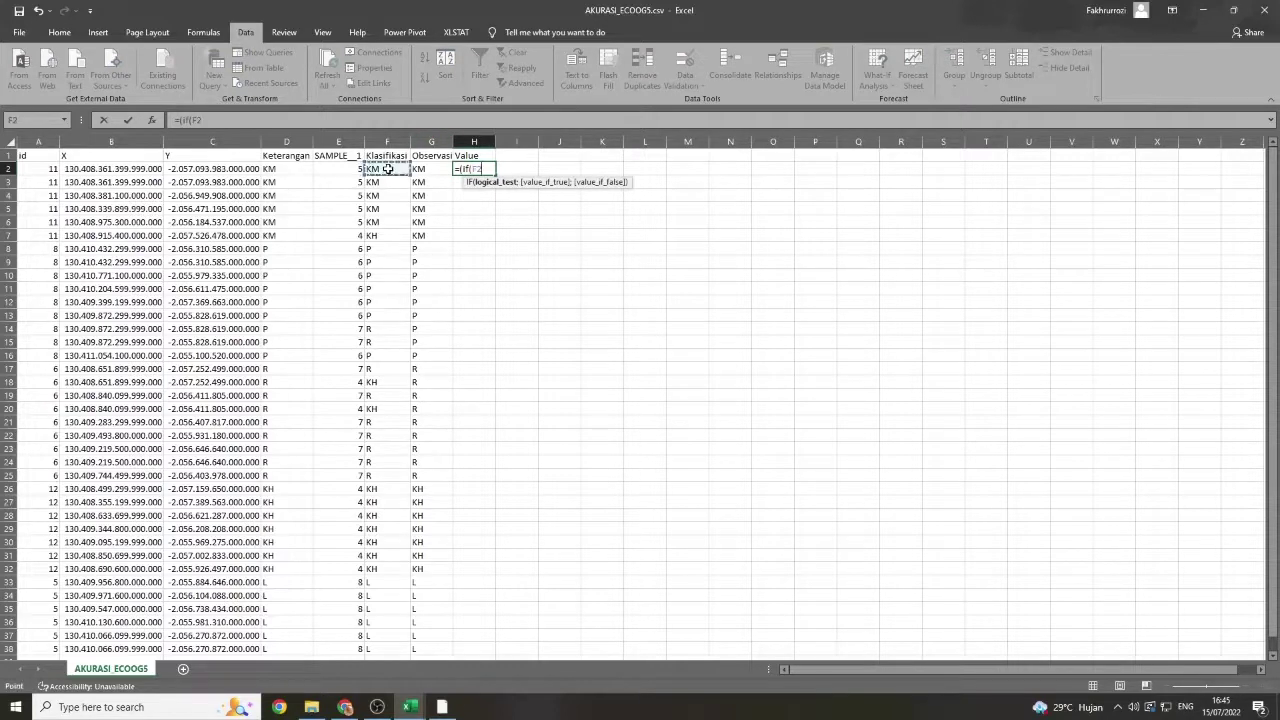
pyautogui.write('=')
pyautogui.click(428, 169)
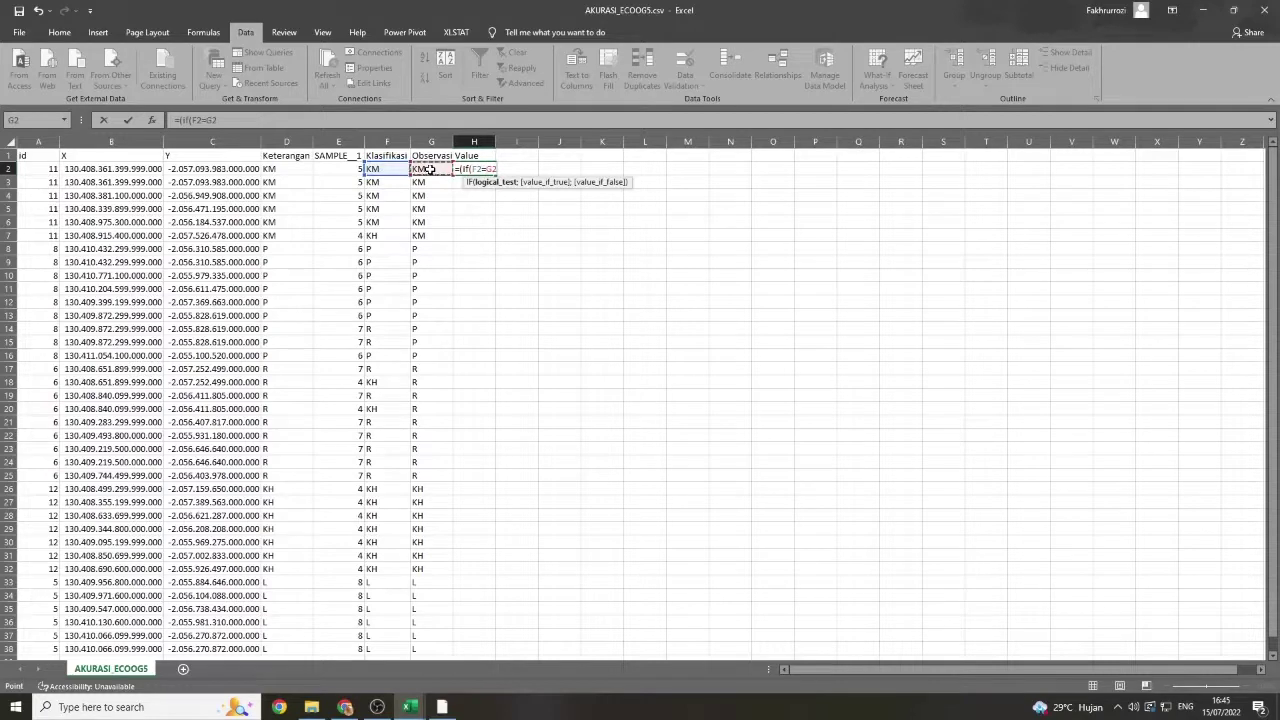
pyautogui.write(';')
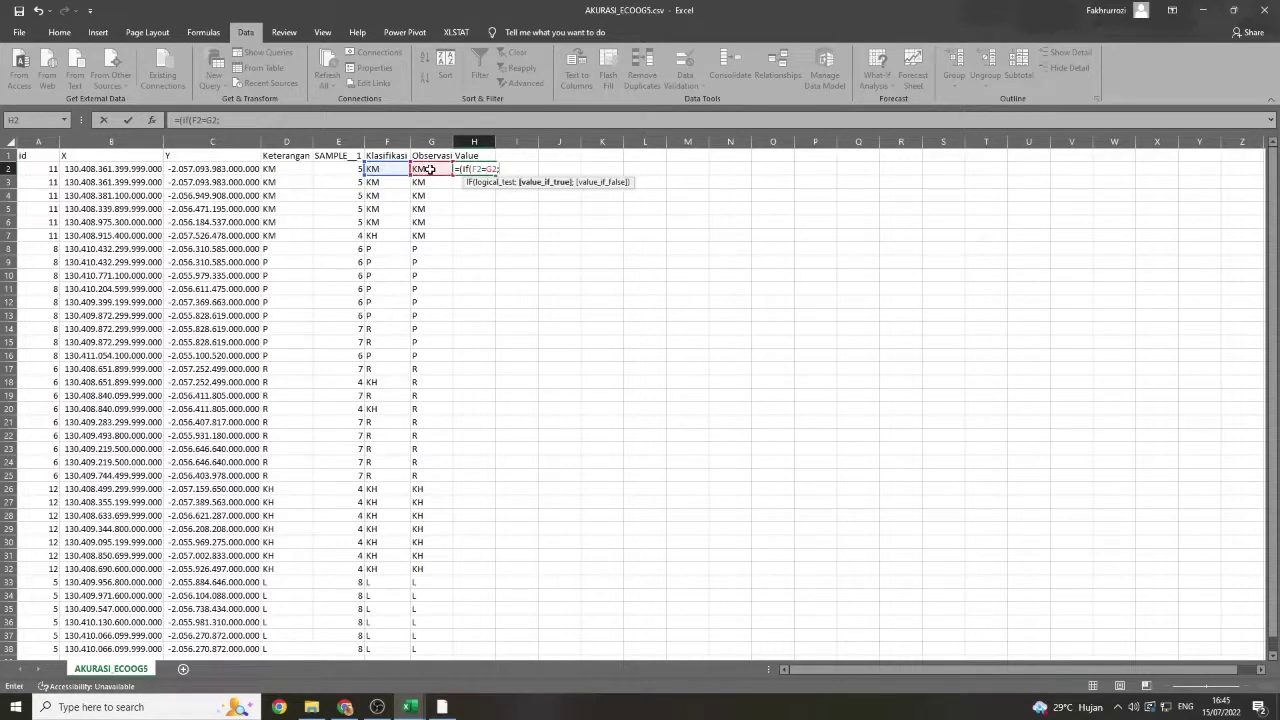
pyautogui.write('1;0))')
pyautogui.press('Return')
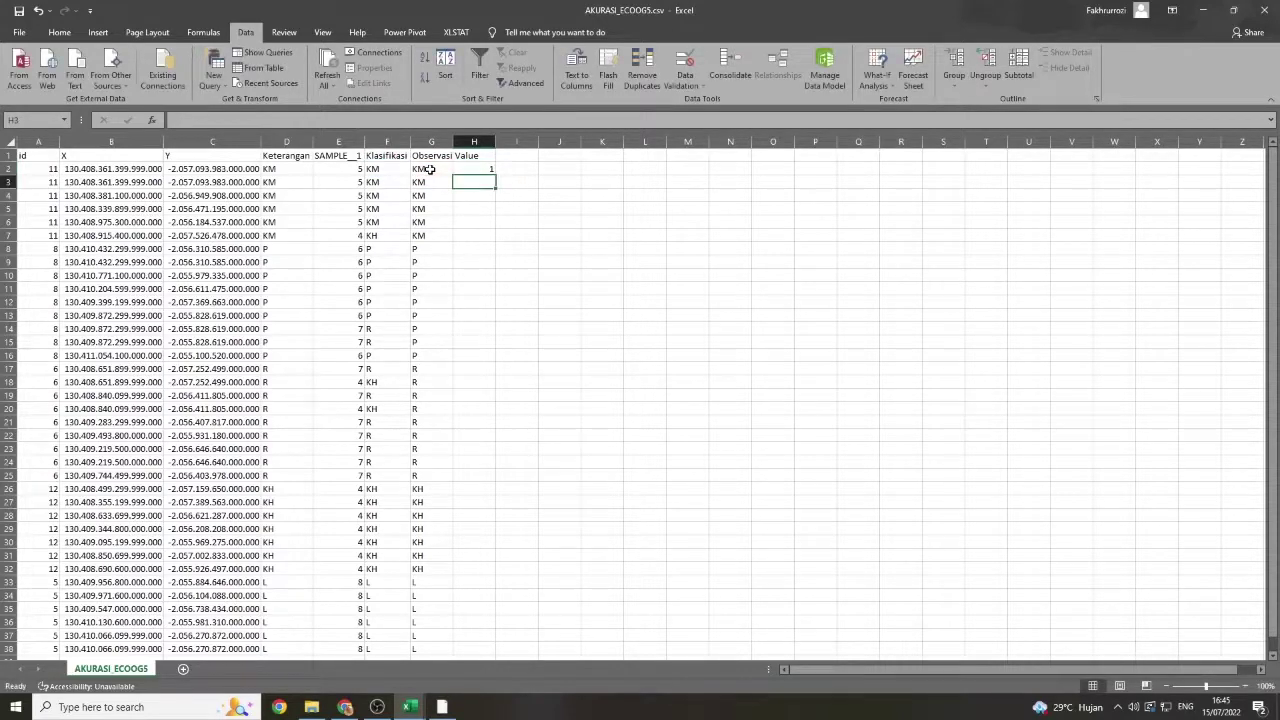
# - Fill the comparison formula from H2 down the Value column to row 38
pyautogui.click(488, 170)
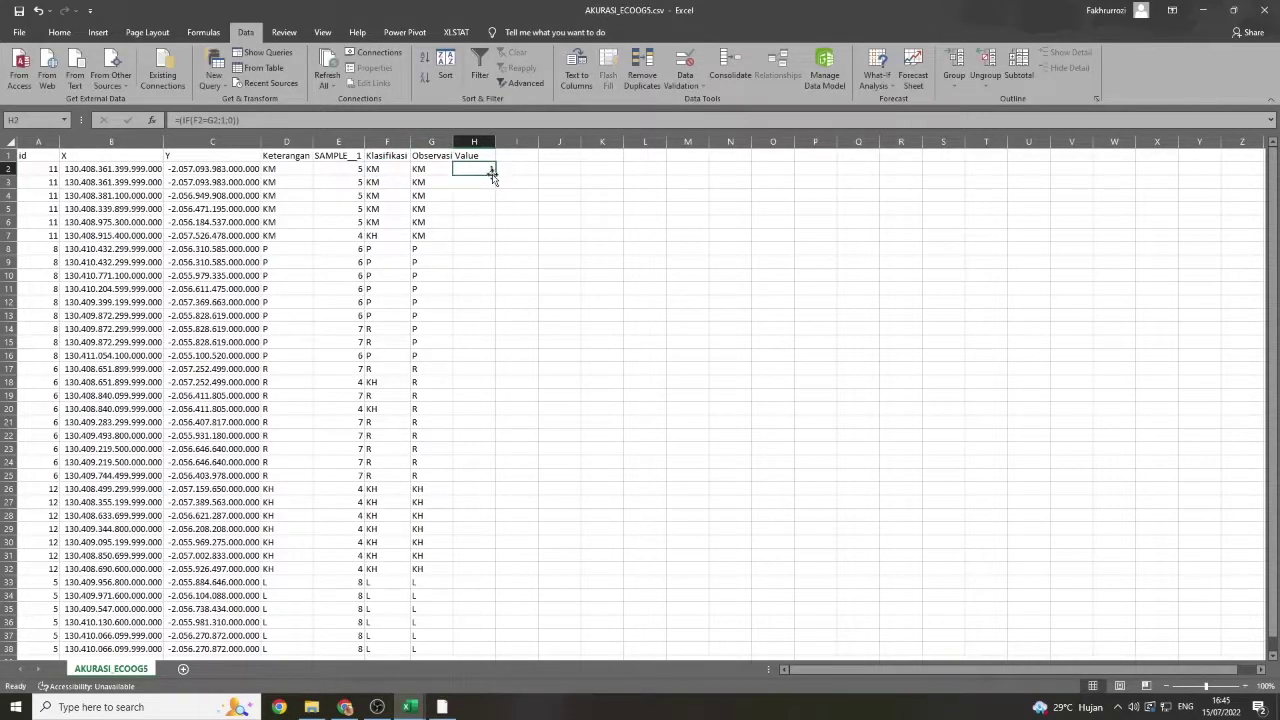
pyautogui.doubleClick(496, 174)
pyautogui.click(528, 194)
# - Check the Value results in rows 2 and 7 against their Klasifikasi and Observasi classes
pyautogui.click(466, 170)
pyautogui.click(385, 172)
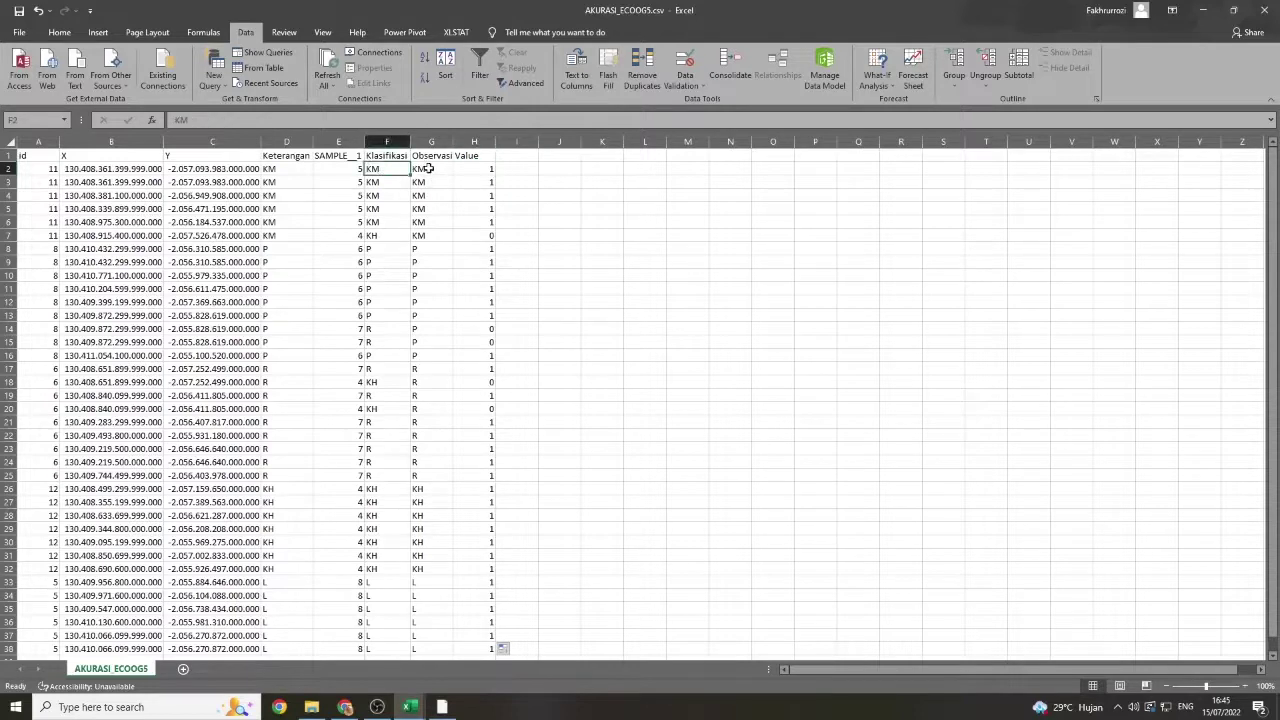
pyautogui.click(425, 169)
pyautogui.click(464, 237)
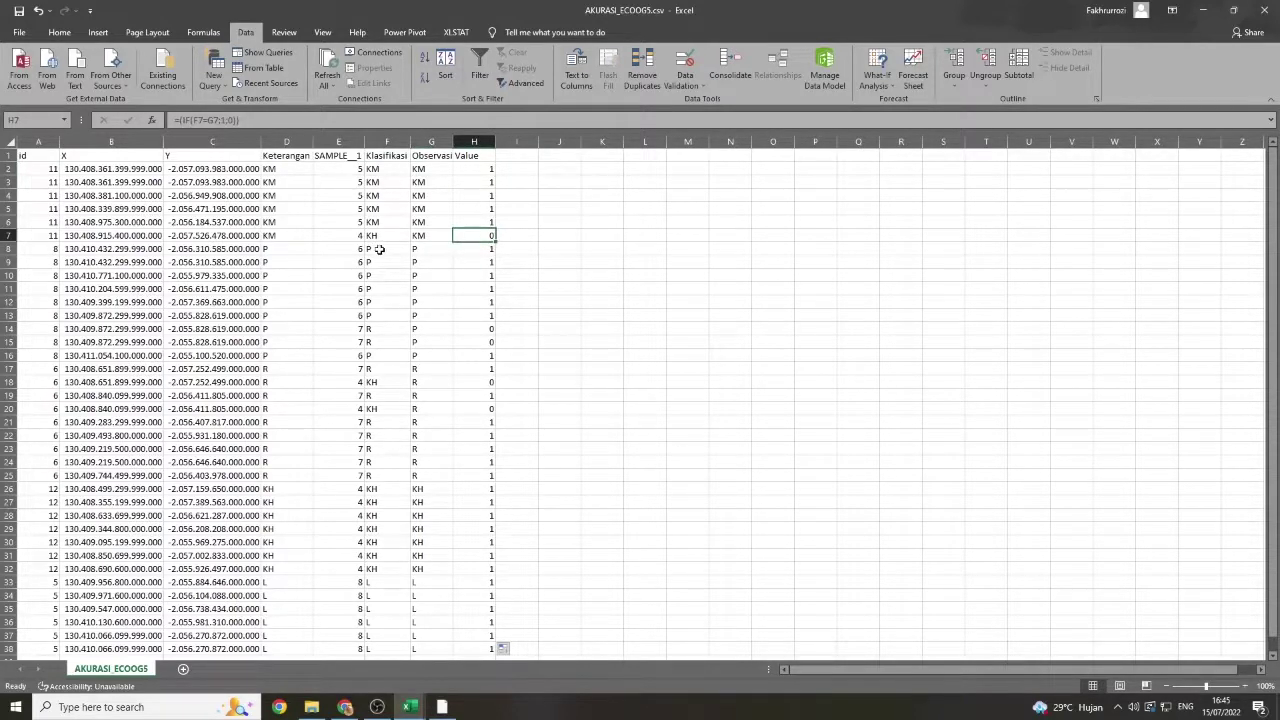
pyautogui.click(388, 236)
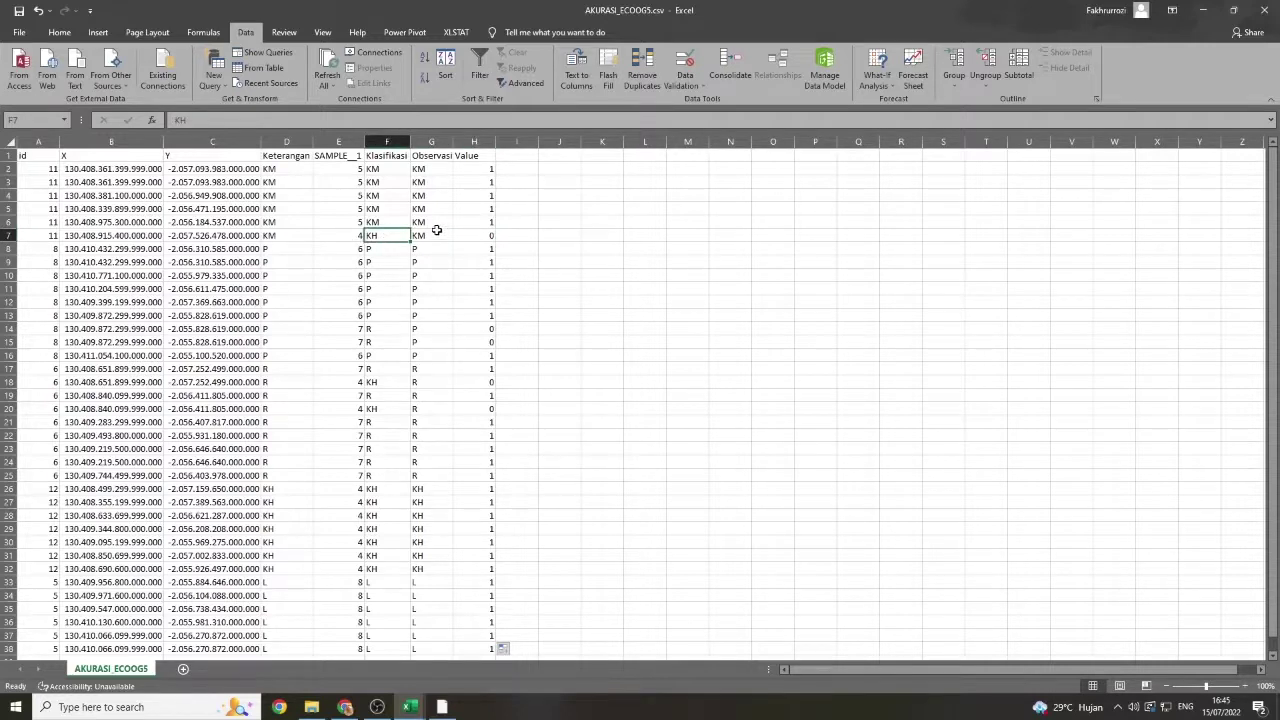
# - Insert a PivotTable from the Klasifikasi, Observasi and Value data in F1:H38, placed in the existing worksheet at N4
pyautogui.click(437, 231)
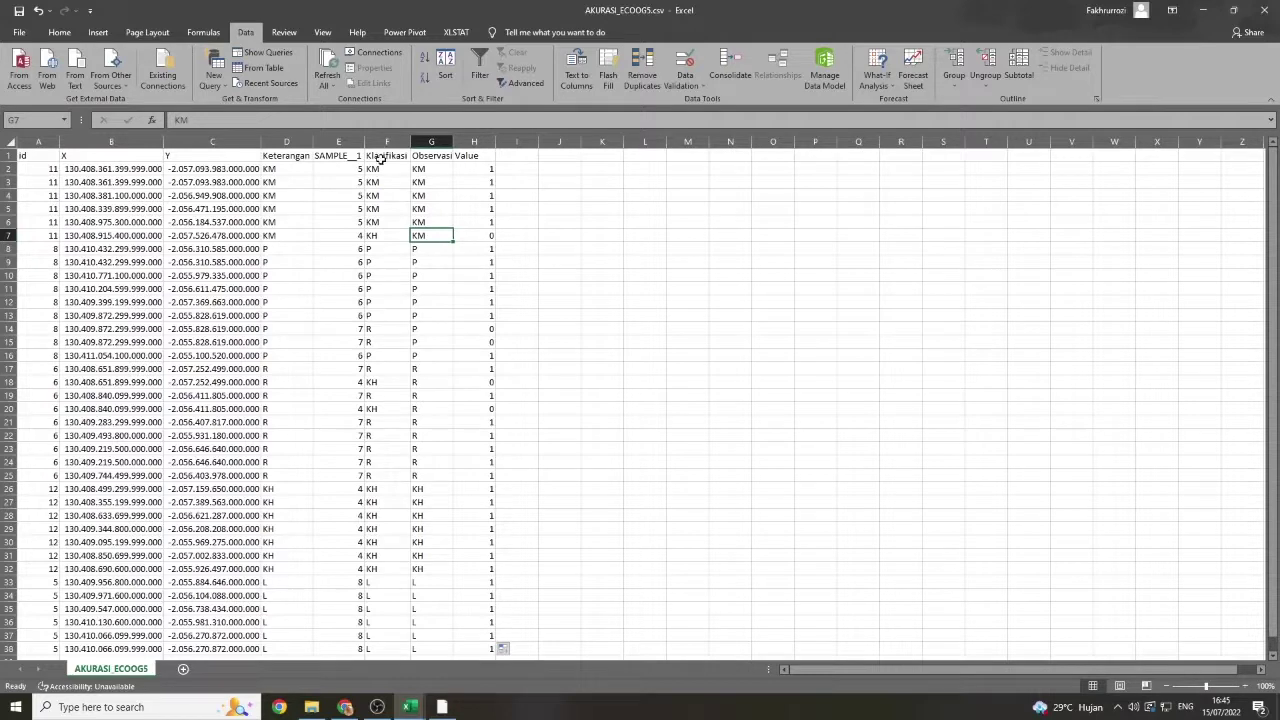
pyautogui.moveTo(383, 158); pyautogui.dragTo(465, 156)
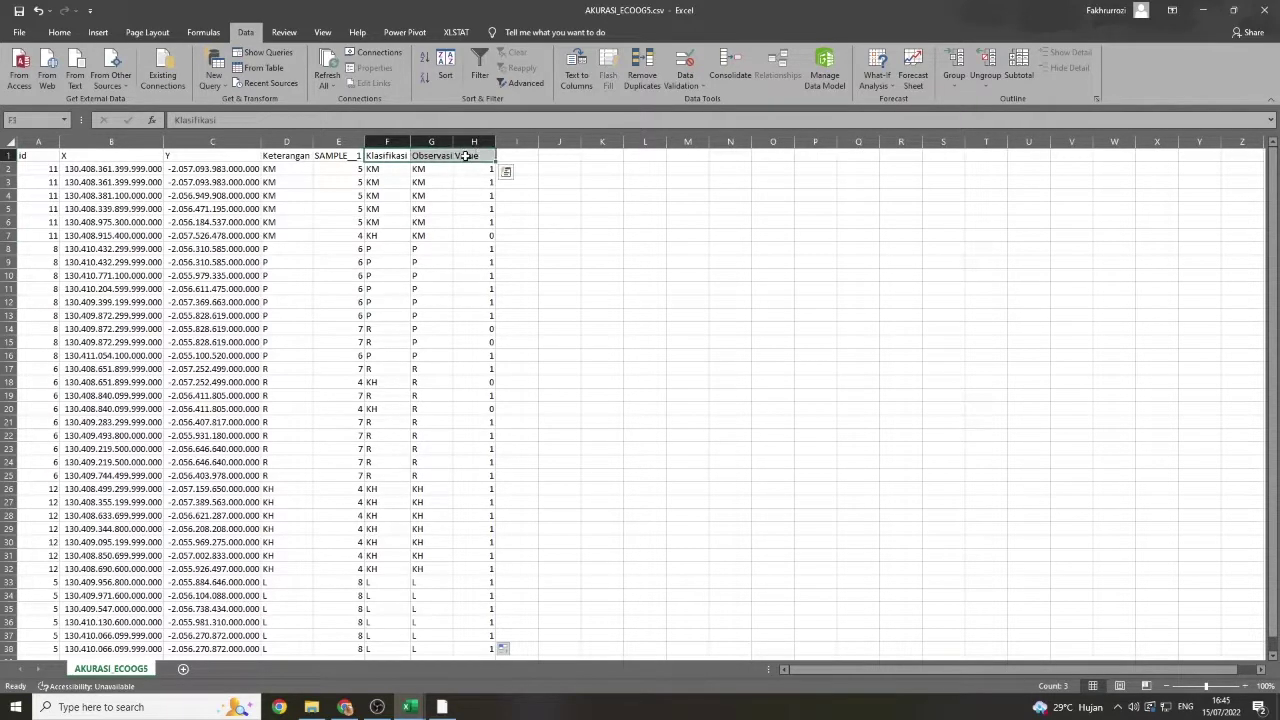
pyautogui.hotkey('ctrl', 'shift', 'Down')
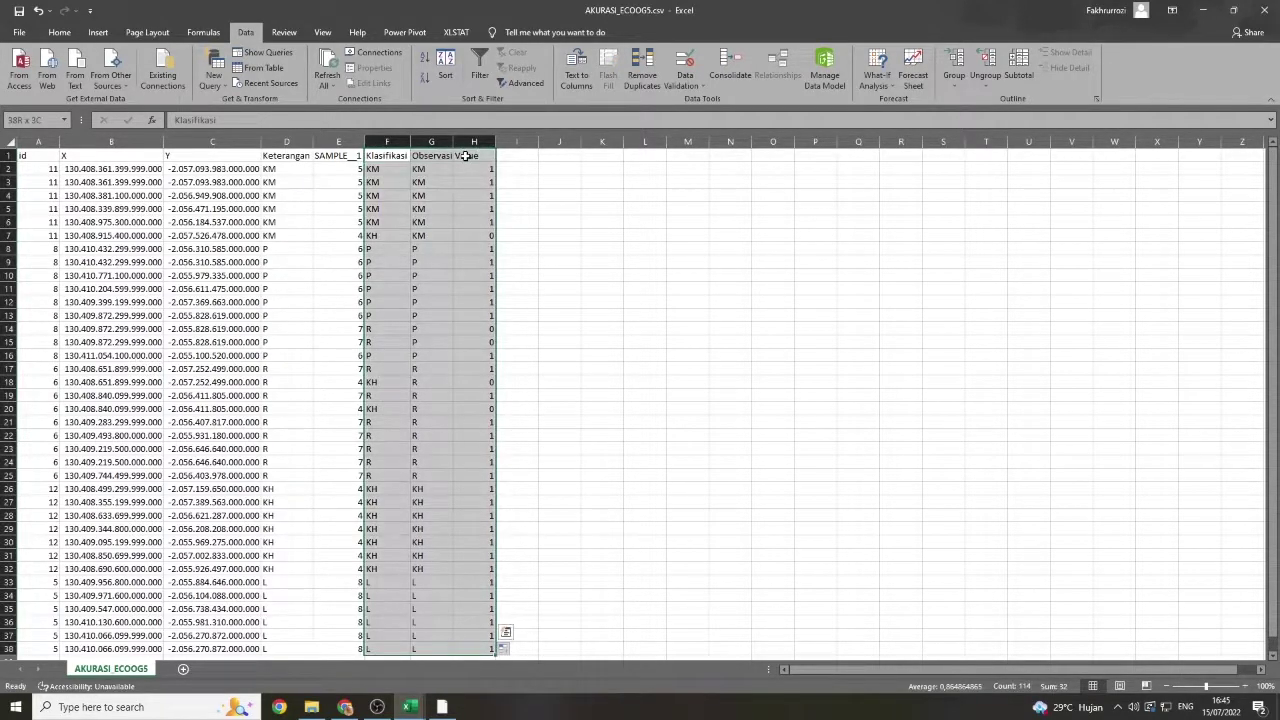
pyautogui.hotkey('alt', 'shift', 'F10')
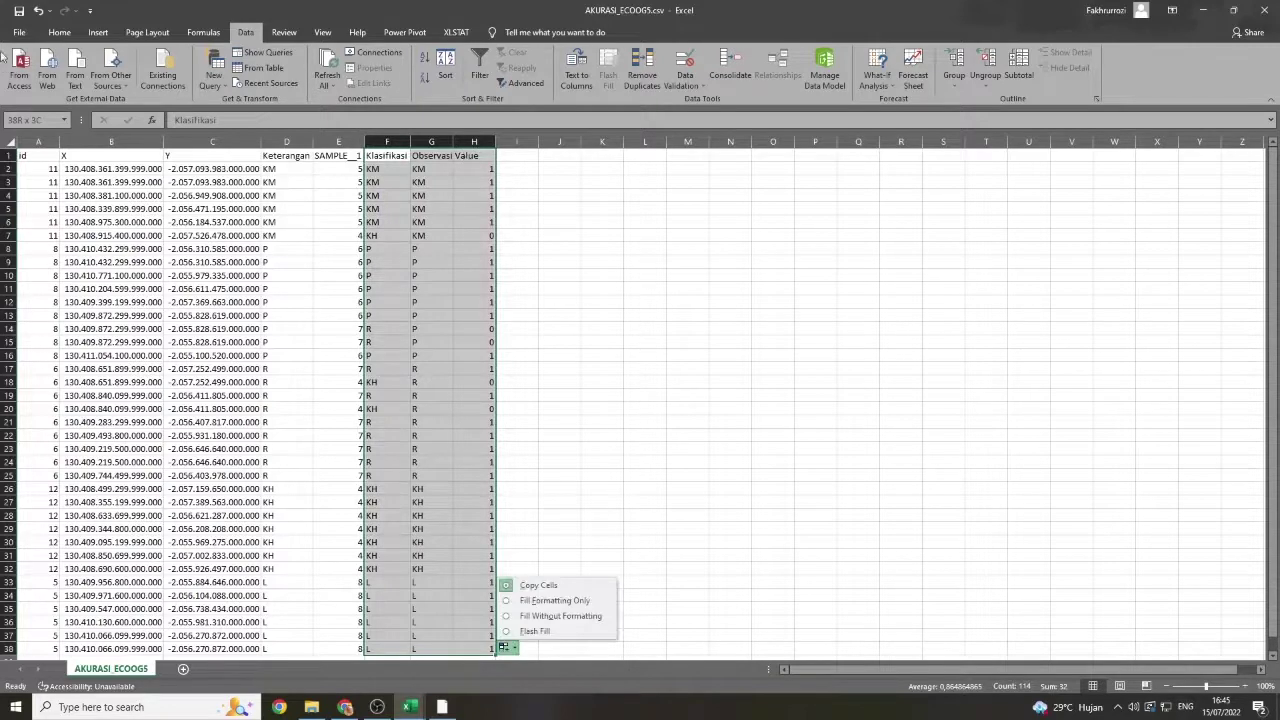
pyautogui.click(100, 38)
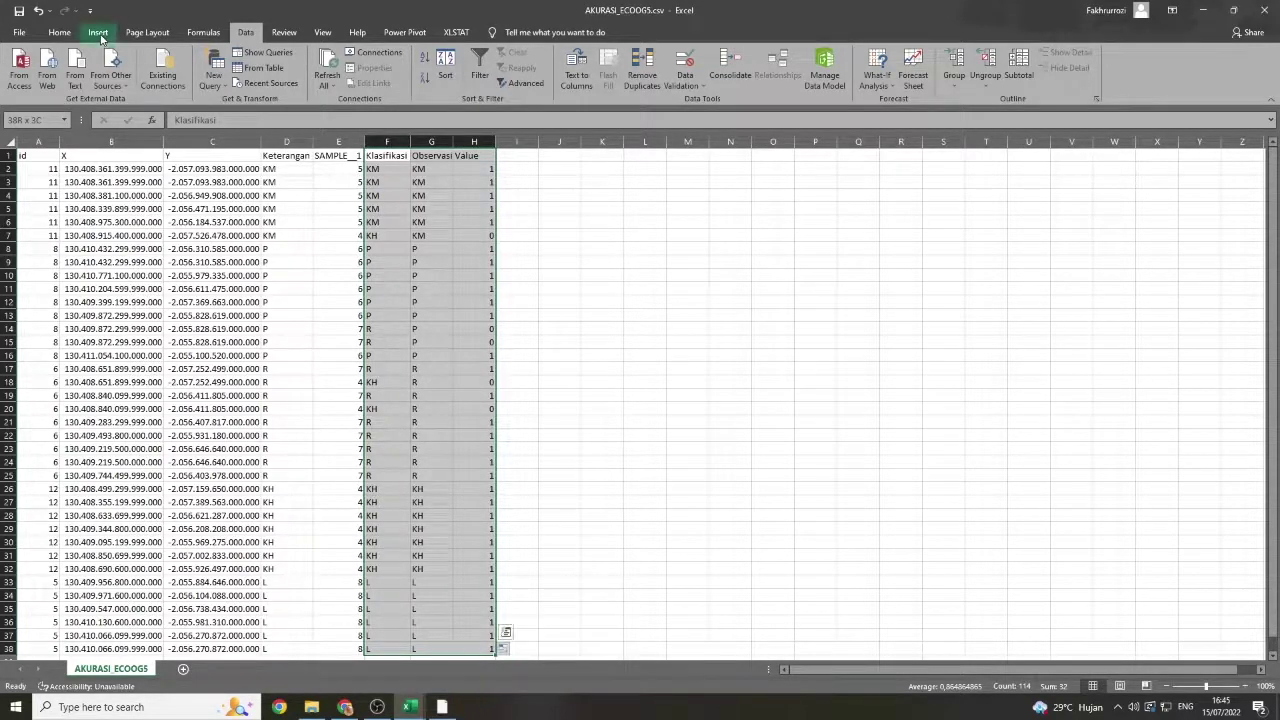
pyautogui.click(100, 38)
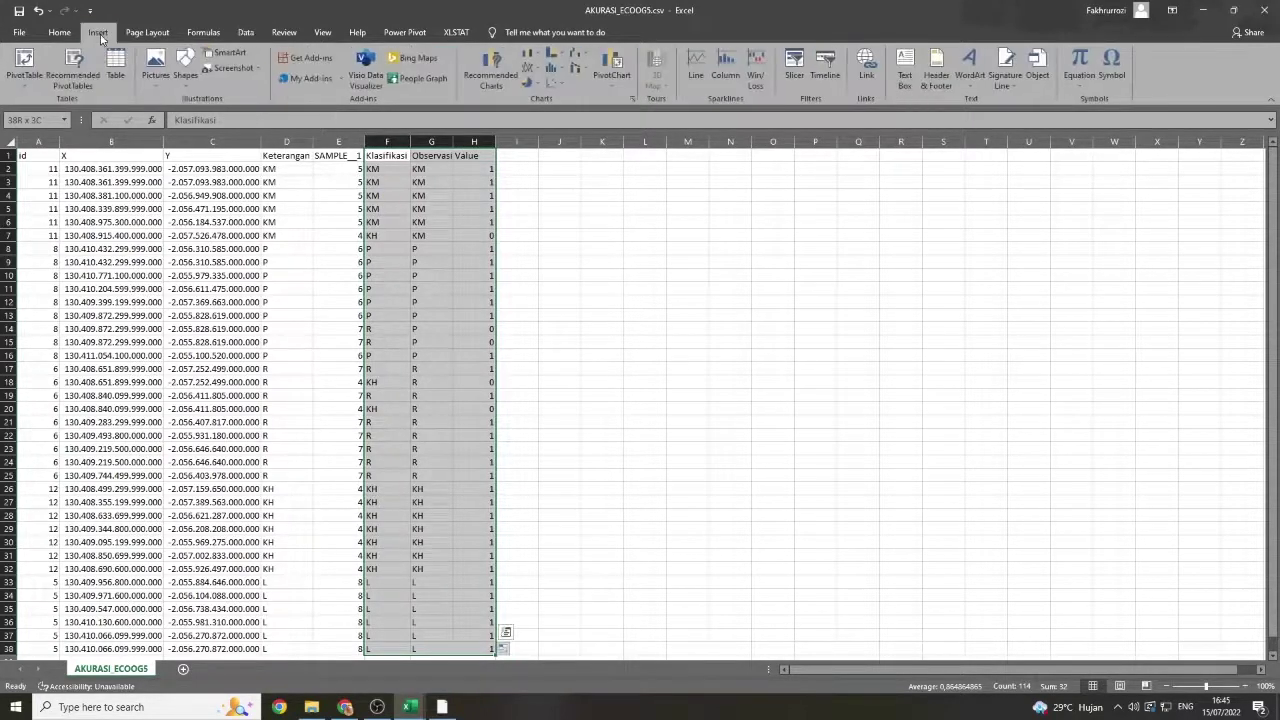
pyautogui.click(24, 64)
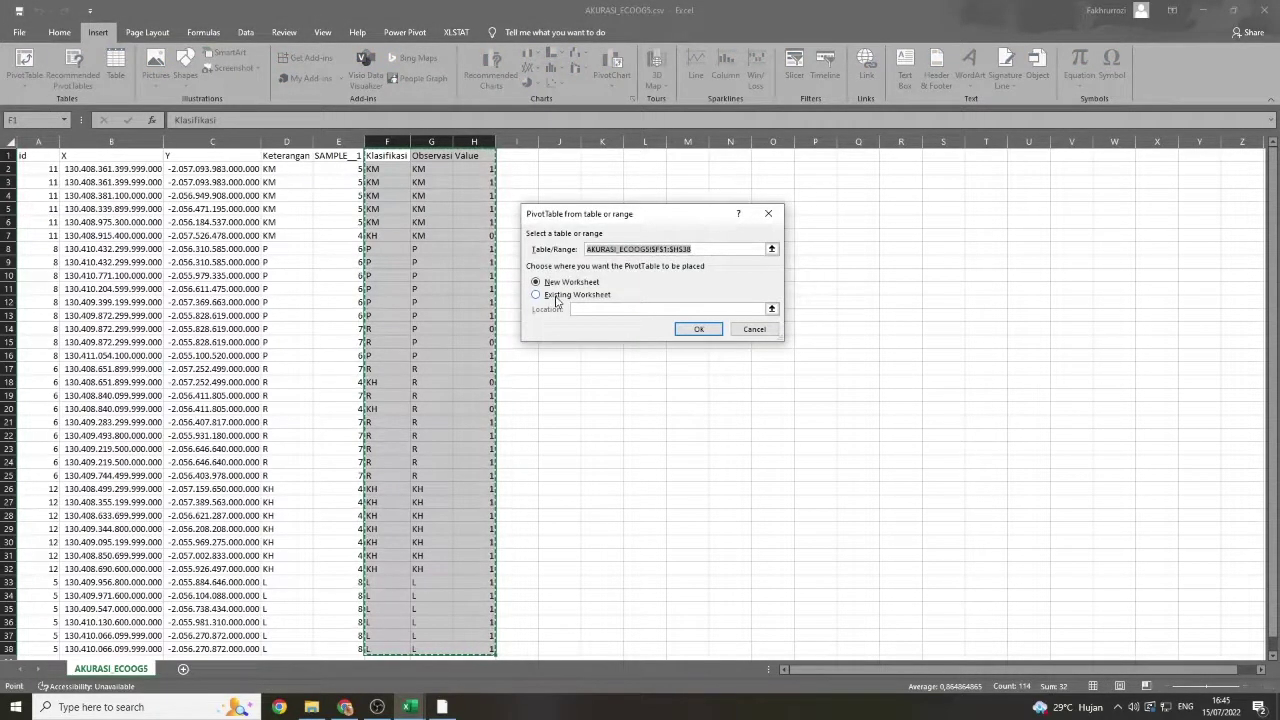
pyautogui.click(556, 299)
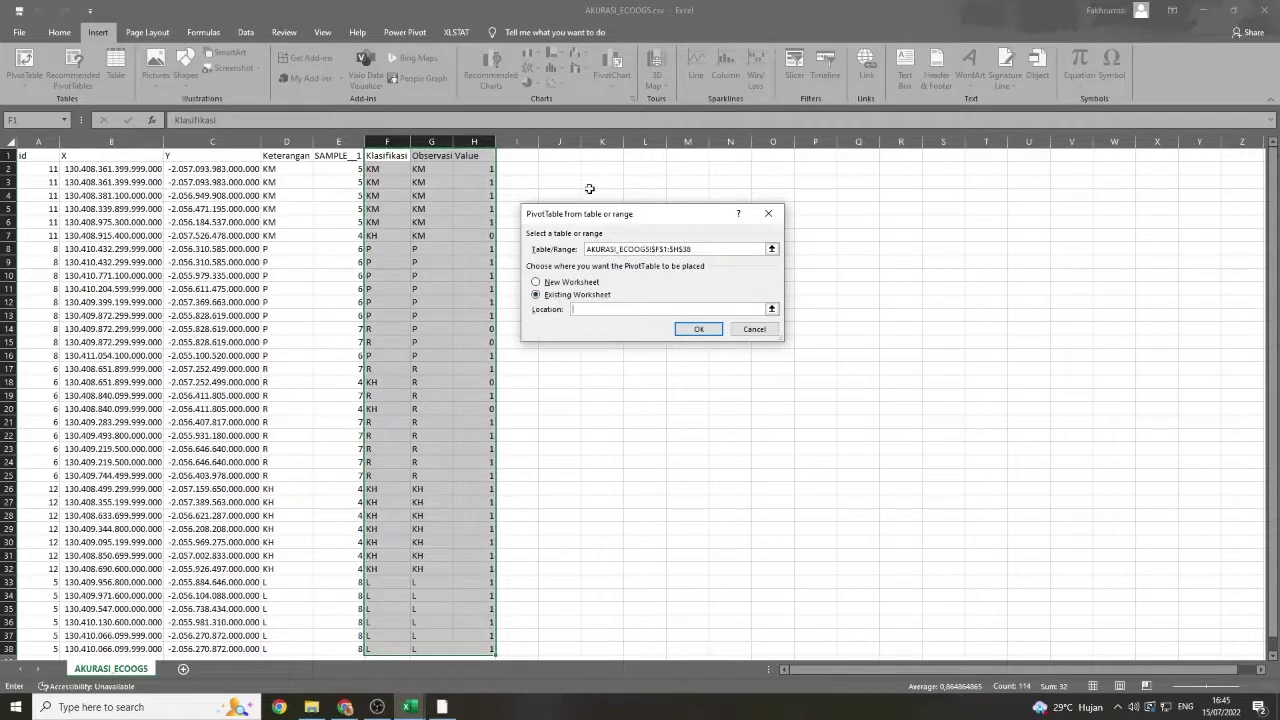
pyautogui.click(718, 196)
pyautogui.click(692, 329)
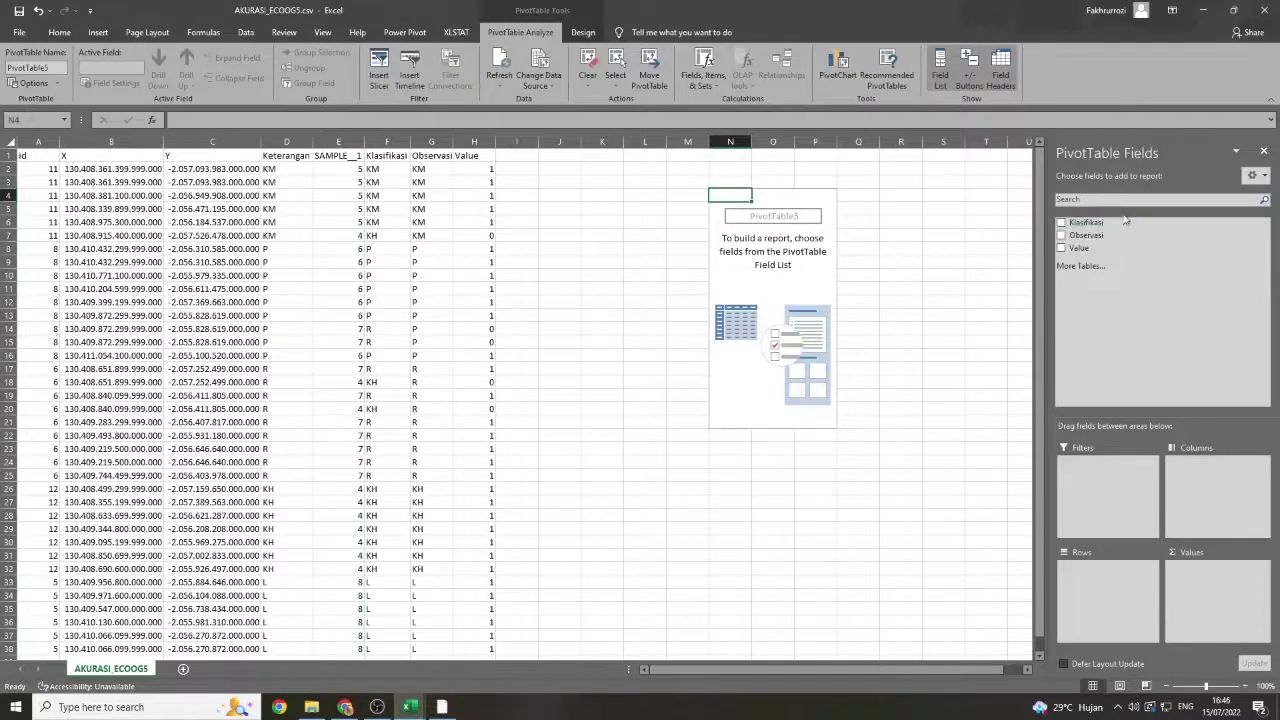
# - Build the pivot layout with Klasifikasi as rows, Observasi as columns and Value as the values
pyautogui.moveTo(1093, 225); pyautogui.dragTo(1097, 585)
pyautogui.moveTo(1090, 238); pyautogui.dragTo(1203, 470)
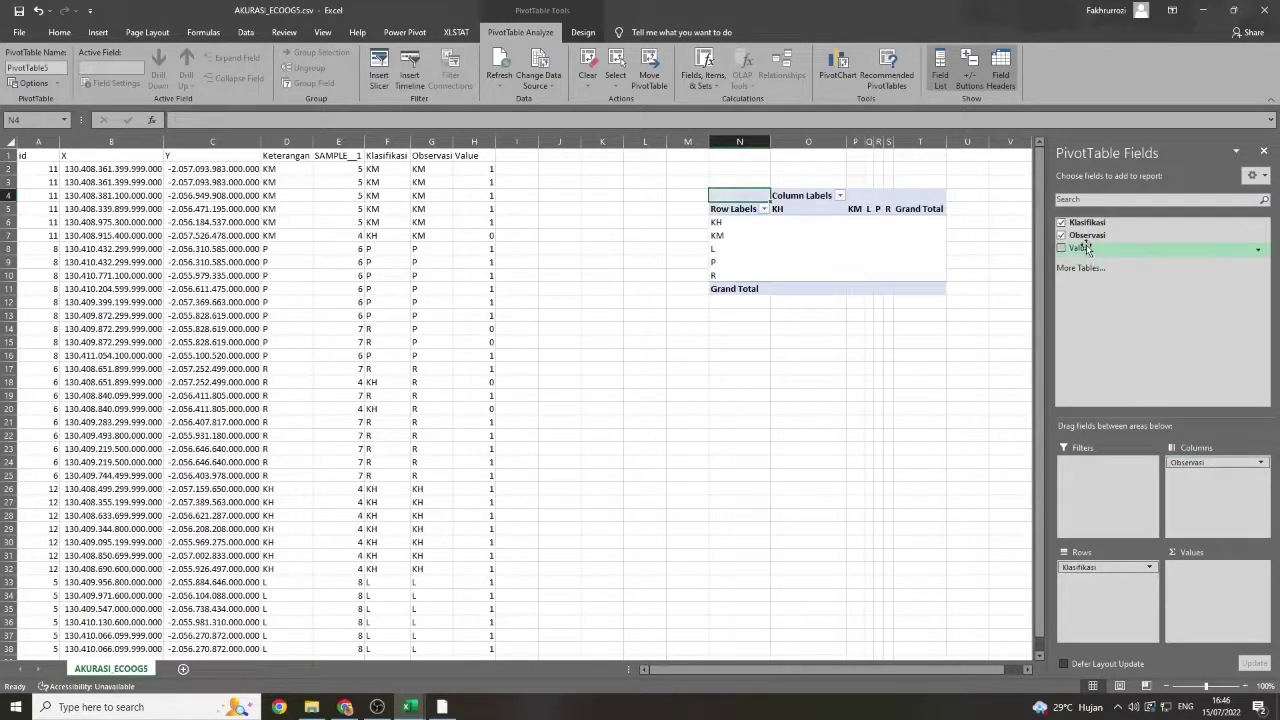
pyautogui.moveTo(1086, 246); pyautogui.dragTo(1190, 572)
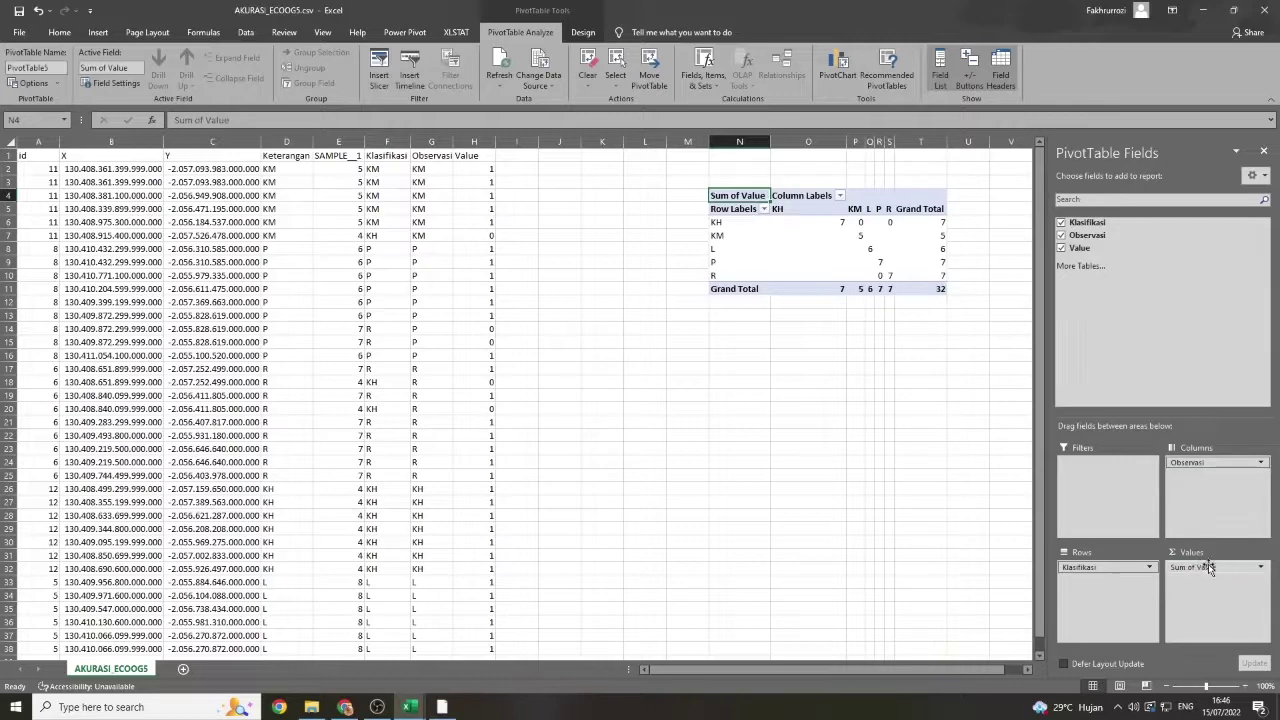
# - Change the pivot's Value field to be summarized by Count
pyautogui.click(1262, 568)
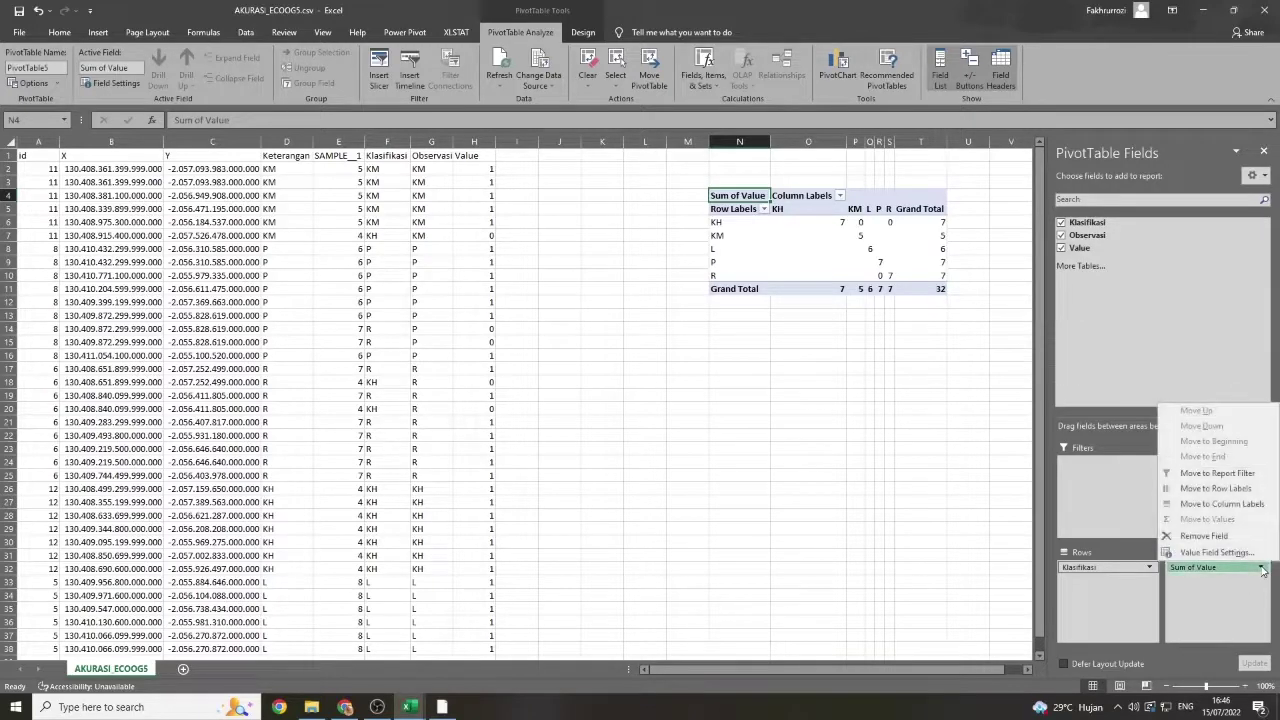
pyautogui.click(1245, 556)
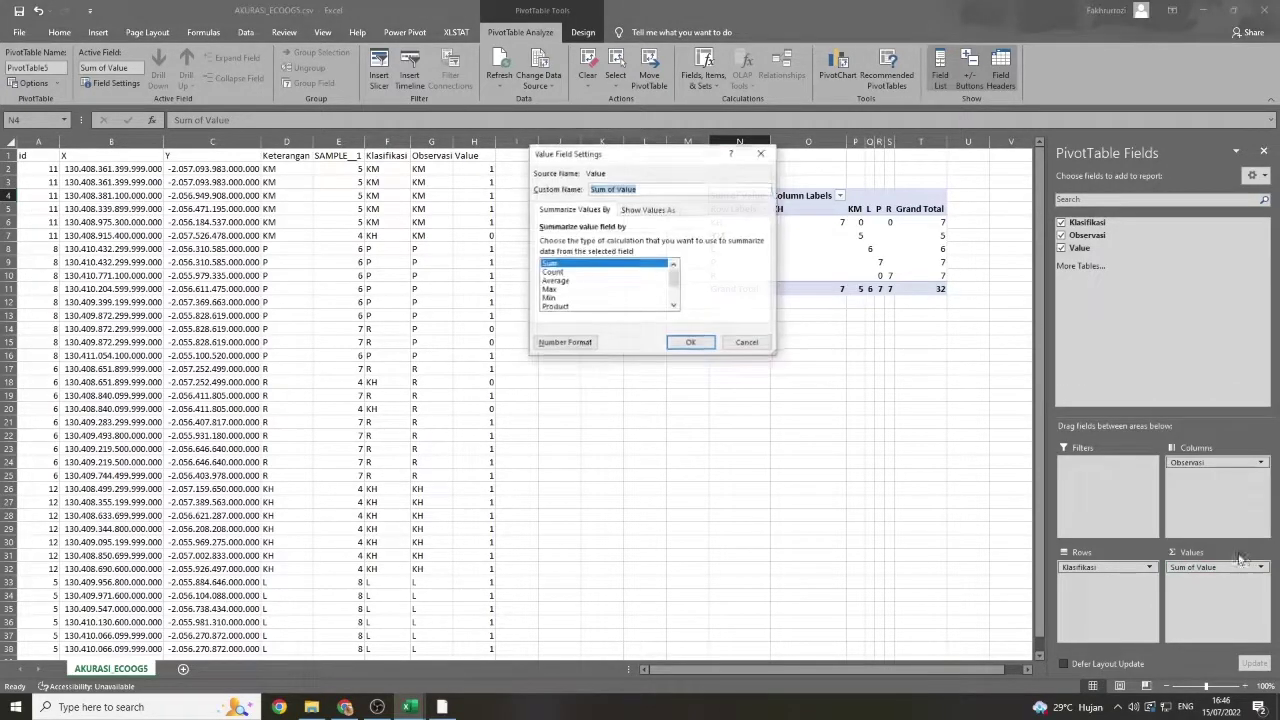
pyautogui.click(580, 273)
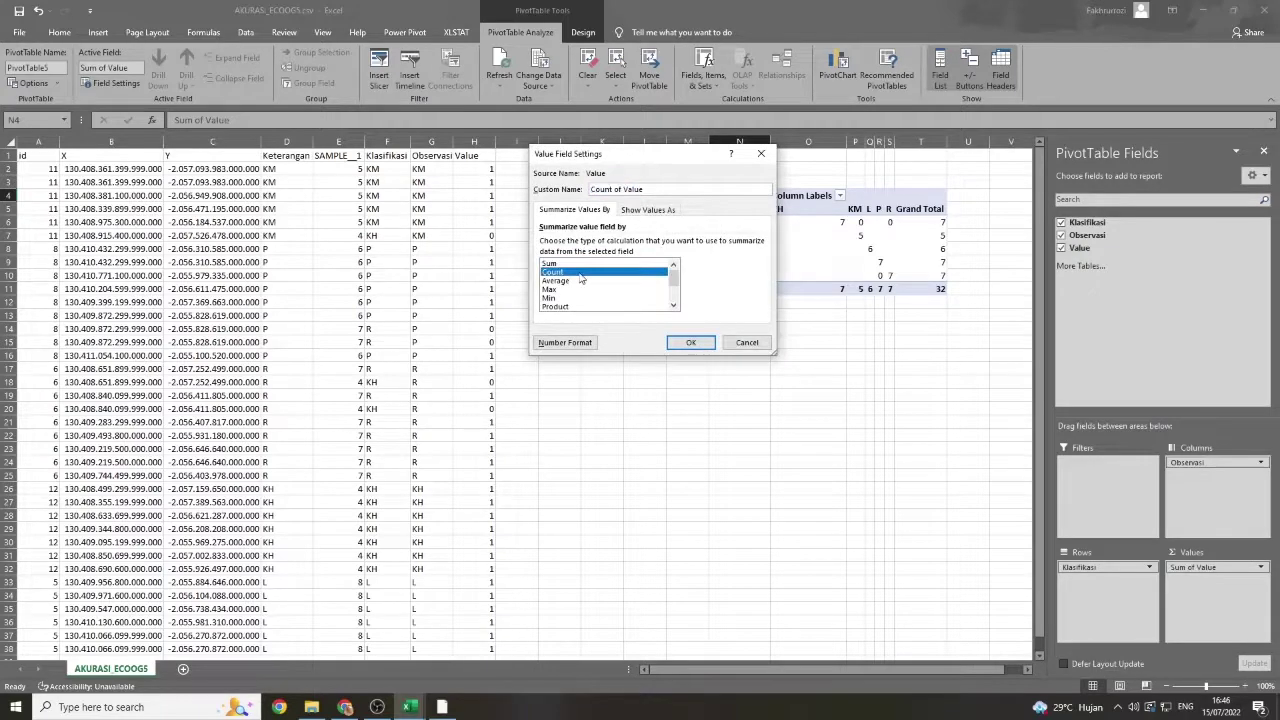
pyautogui.click(682, 350)
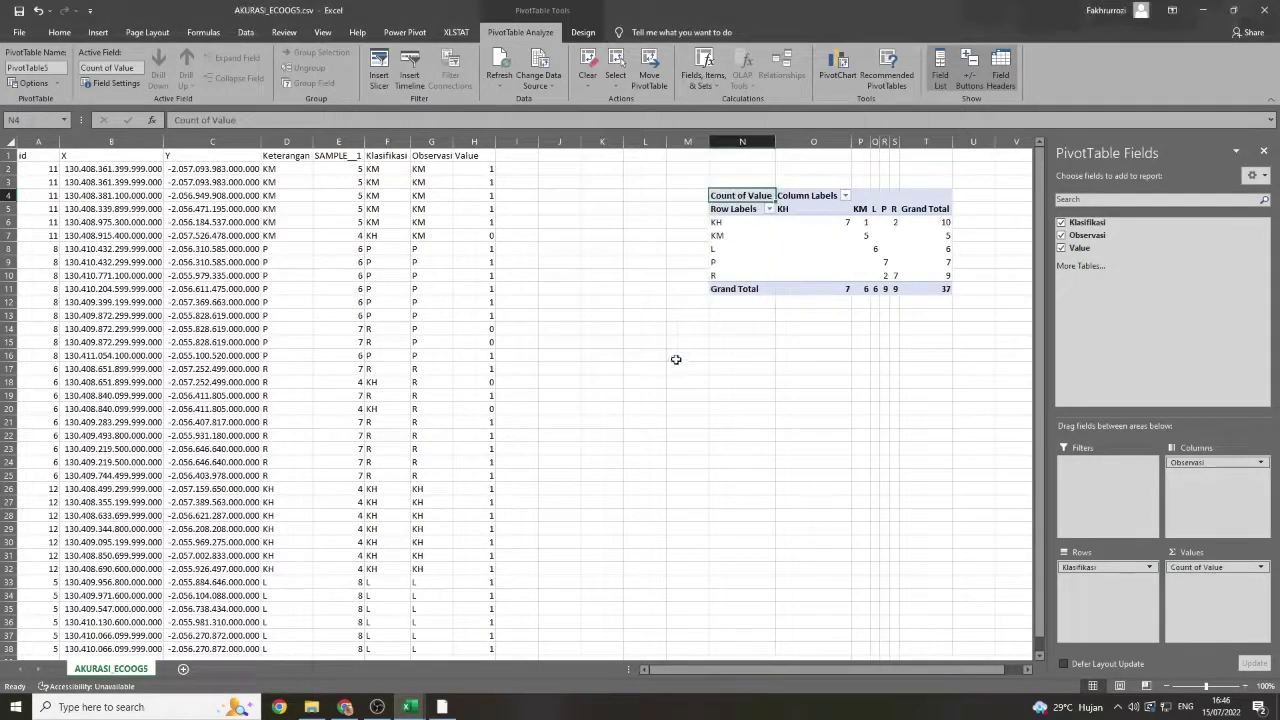
pyautogui.click(968, 354)
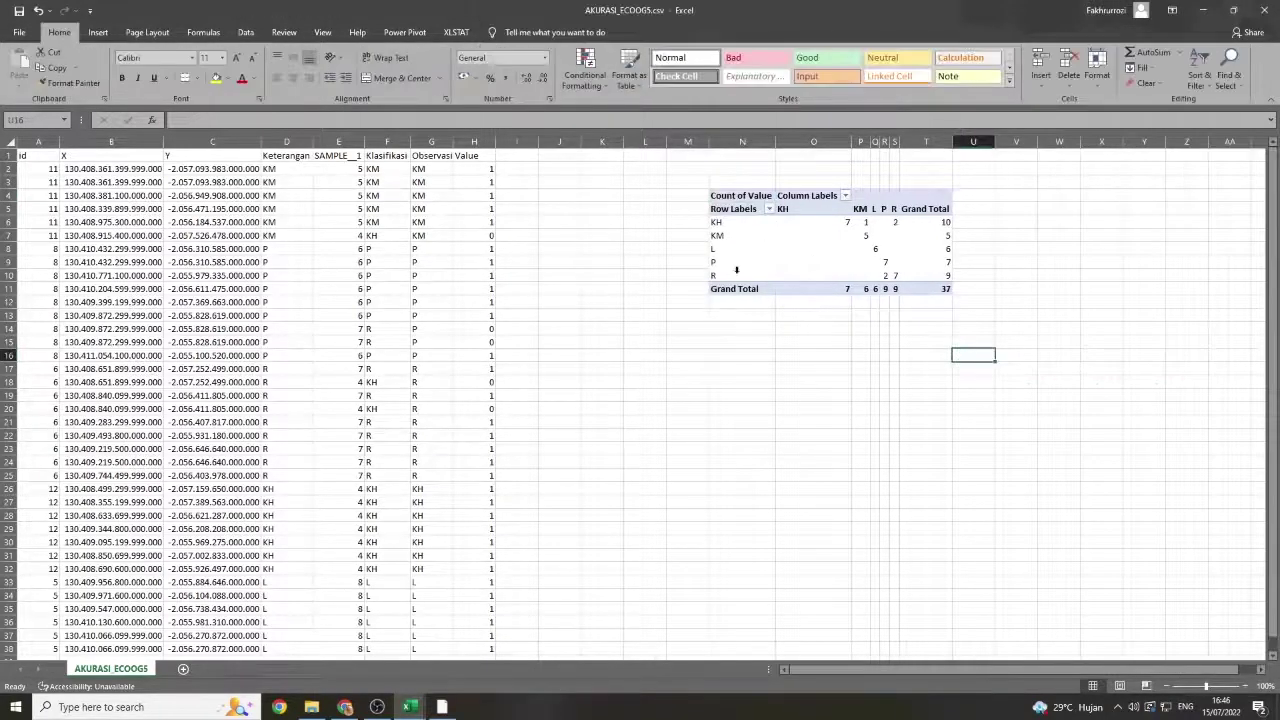
# - Copy the pivot matrix from the Row Labels header through Grand Total and paste it at K13
pyautogui.moveTo(728, 209); pyautogui.dragTo(940, 285)
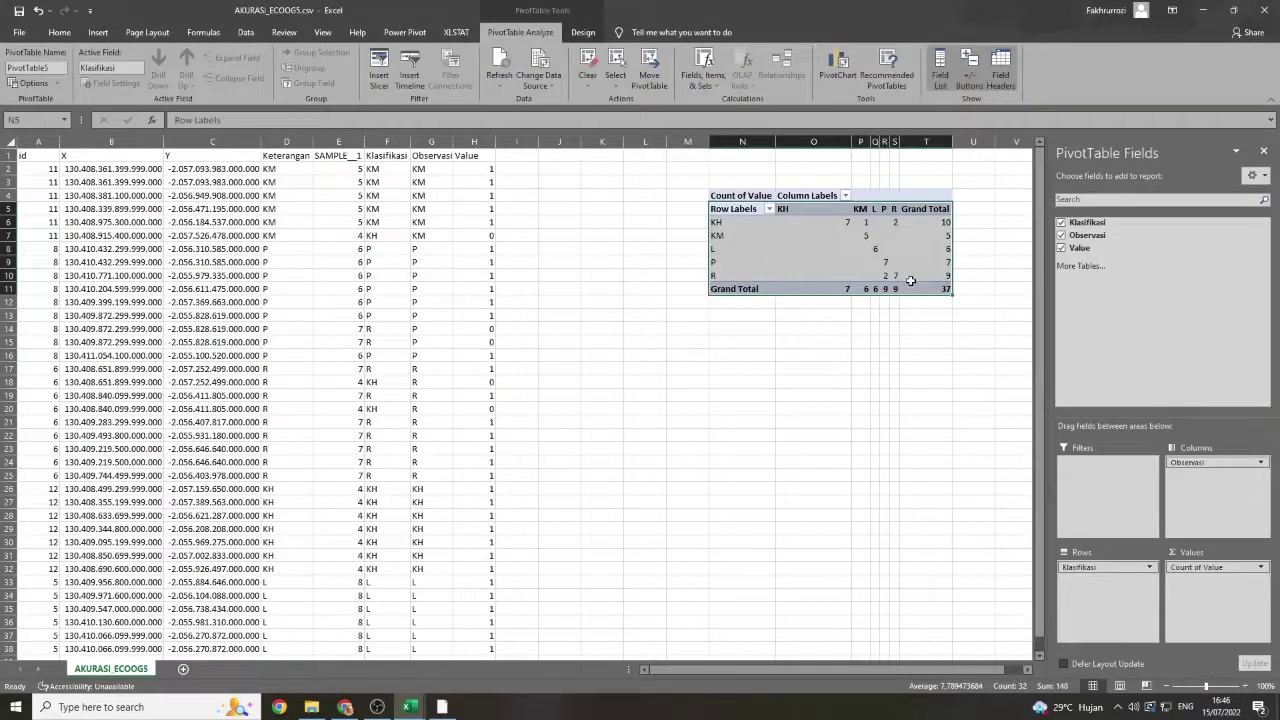
pyautogui.hotkey('ctrl', 'c')
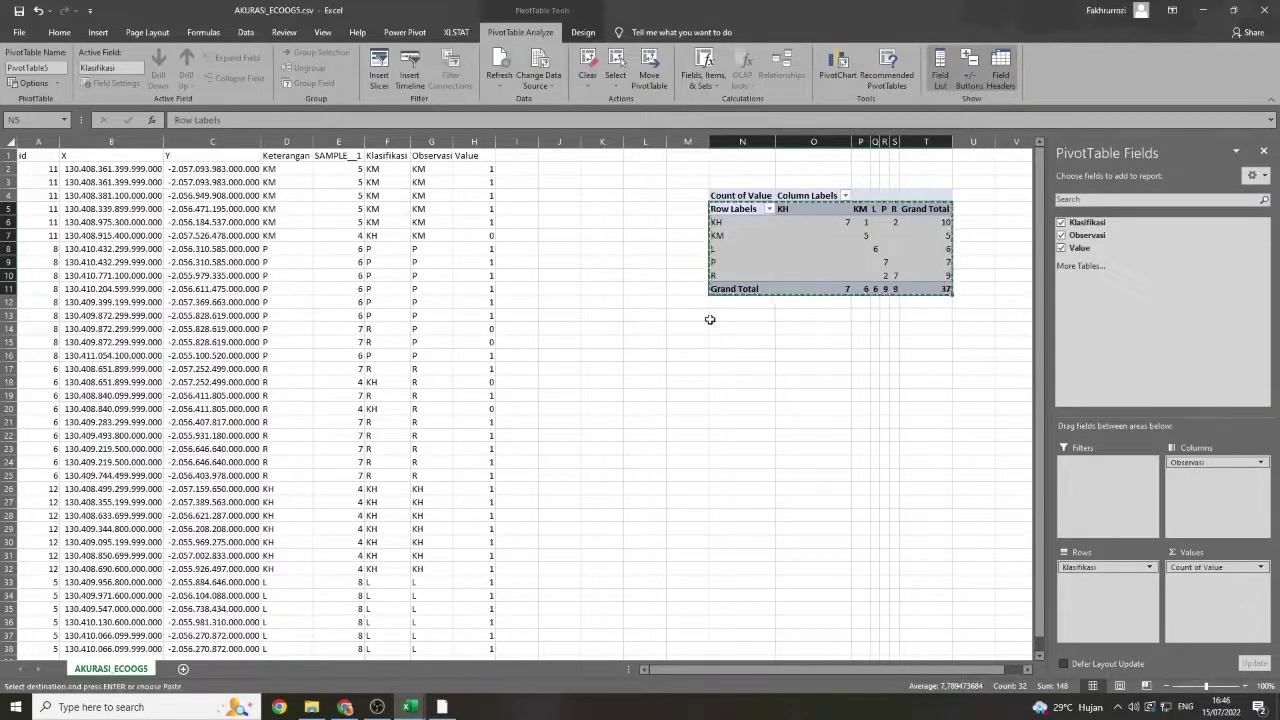
pyautogui.click(593, 314)
pyautogui.hotkey('ctrl', 'v')
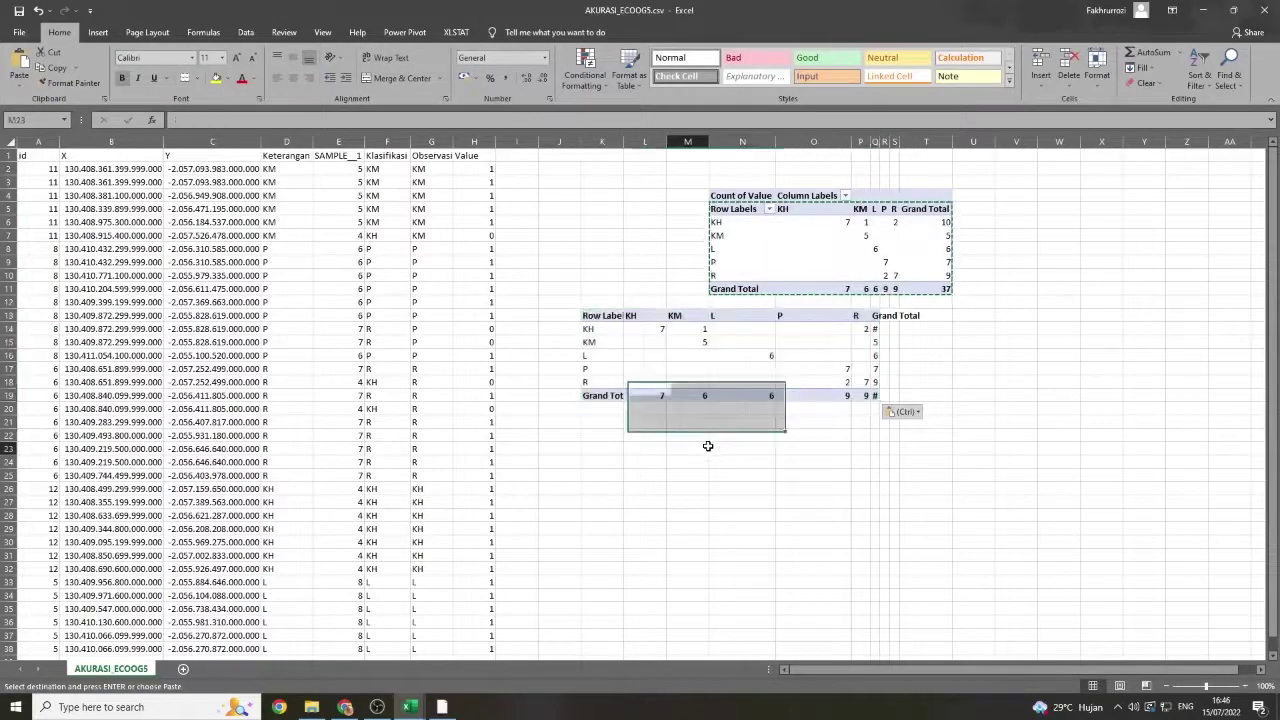
pyautogui.click(687, 449)
# - Fill the pasted matrix's diagonal cells L14, M15, N16 and O17 with yellow
pyautogui.click(655, 329)
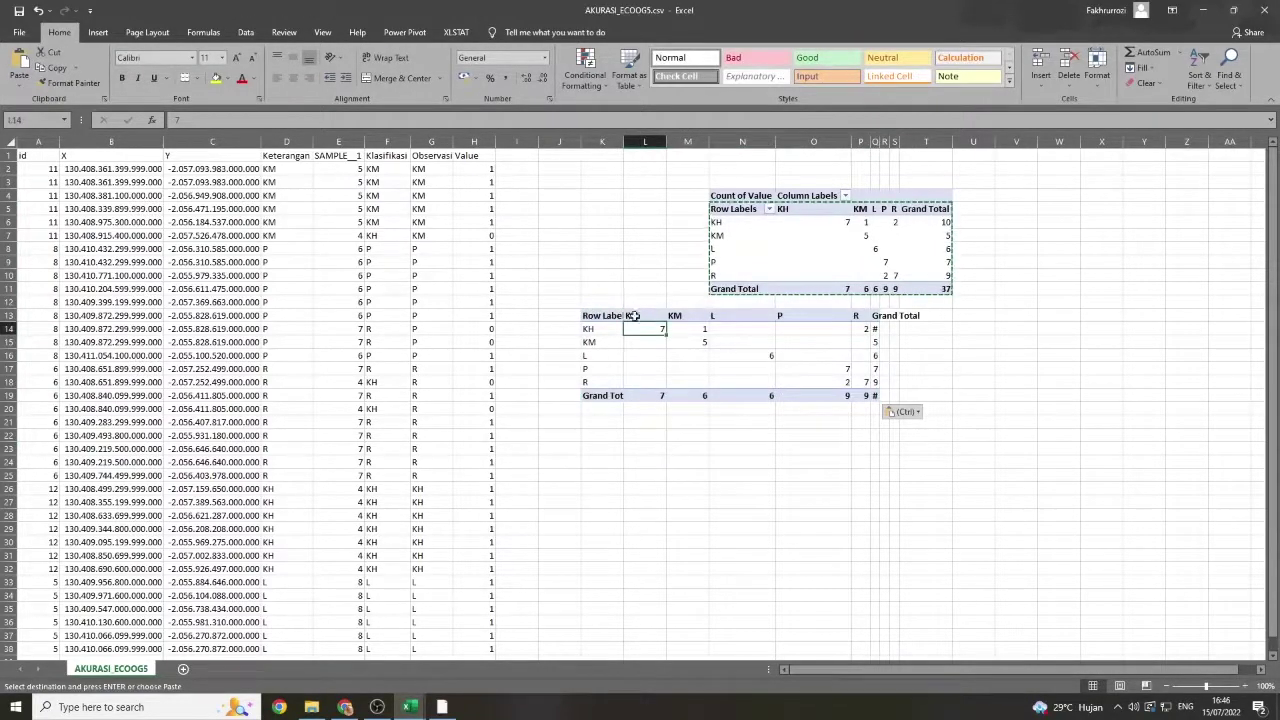
pyautogui.click(214, 80)
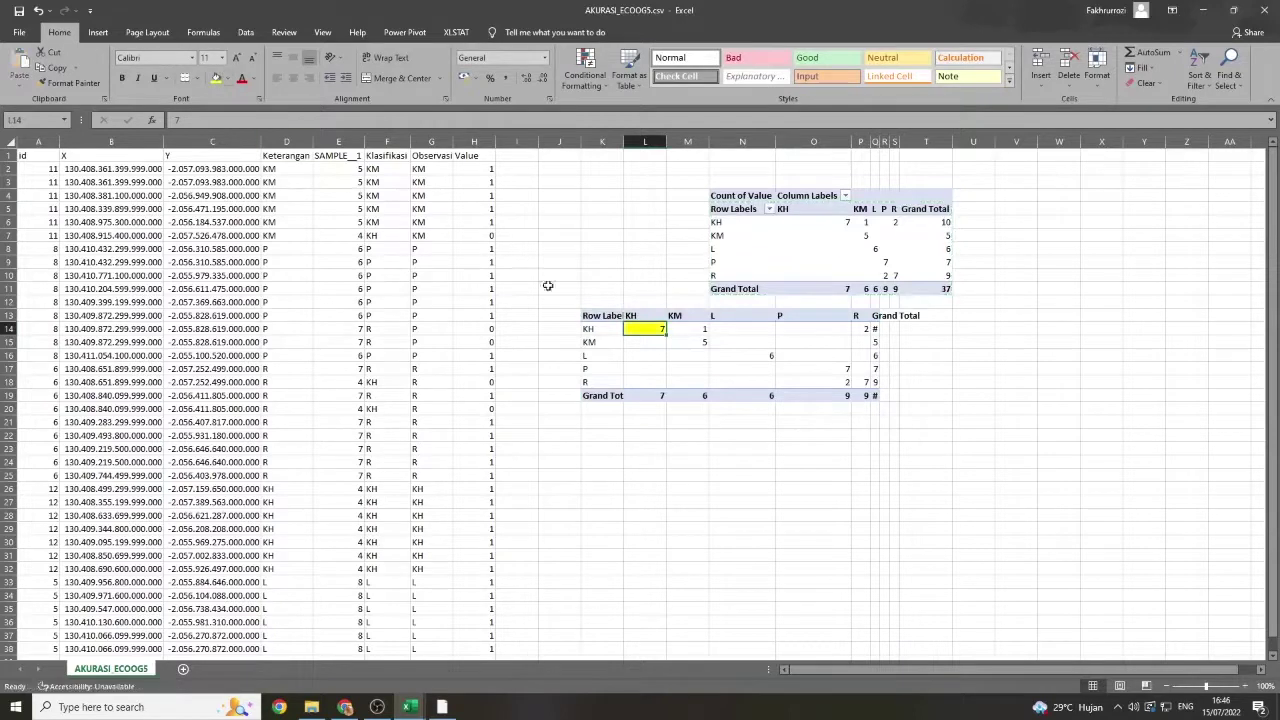
pyautogui.click(687, 341)
pyautogui.click(214, 78)
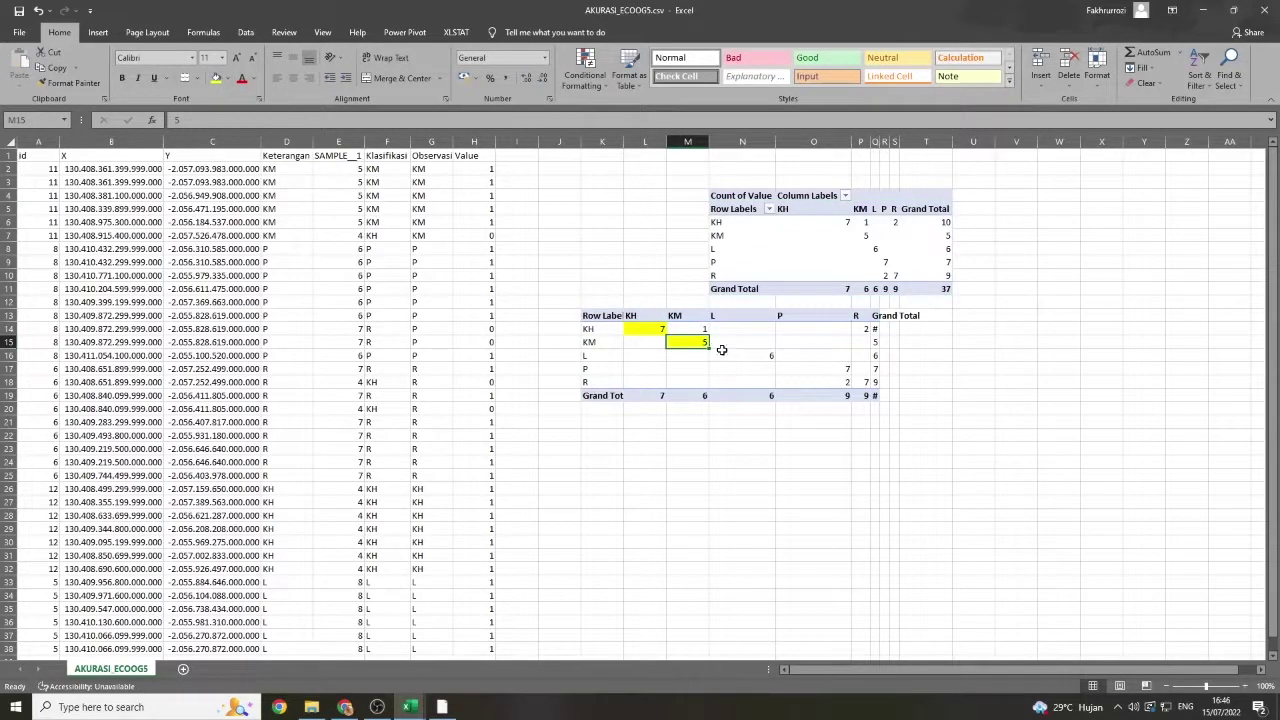
pyautogui.click(742, 355)
pyautogui.click(215, 78)
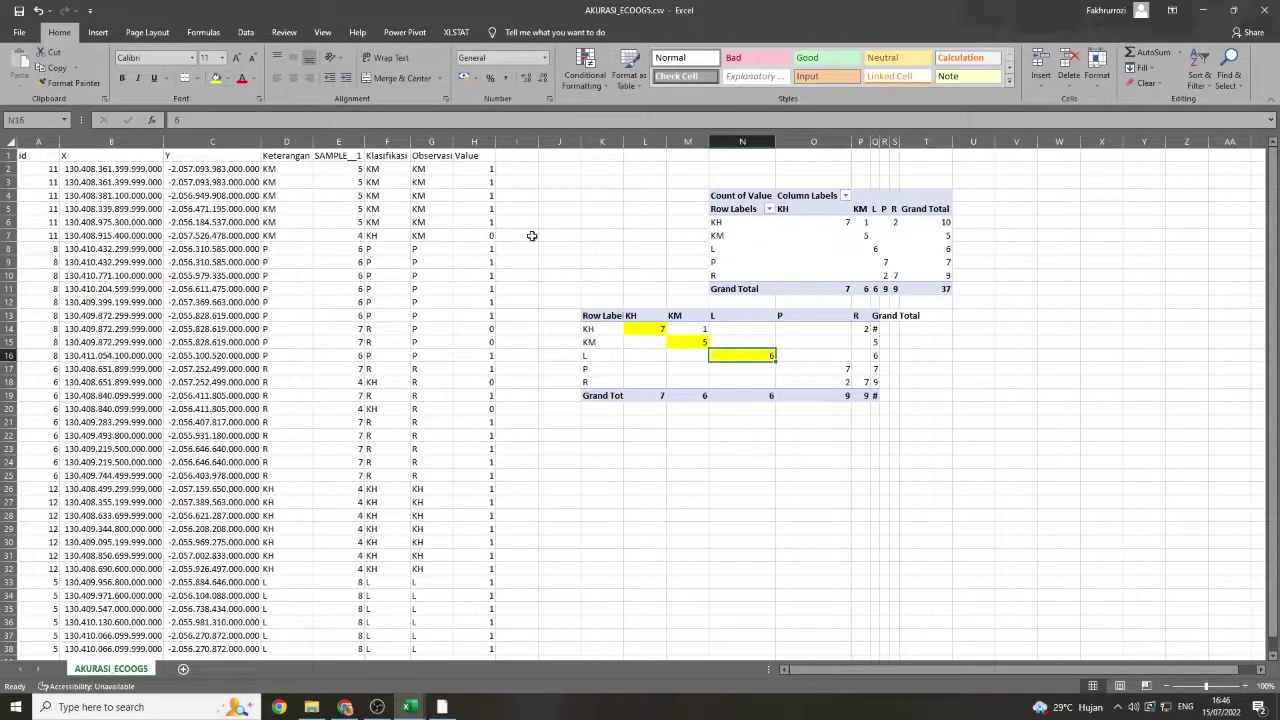
pyautogui.click(799, 373)
pyautogui.click(215, 78)
# - Widen the narrow columns P to R and fill the last diagonal cell P18 with yellow
pyautogui.moveTo(879, 141); pyautogui.dragTo(898, 142)
pyautogui.moveTo(915, 141); pyautogui.dragTo(927, 142)
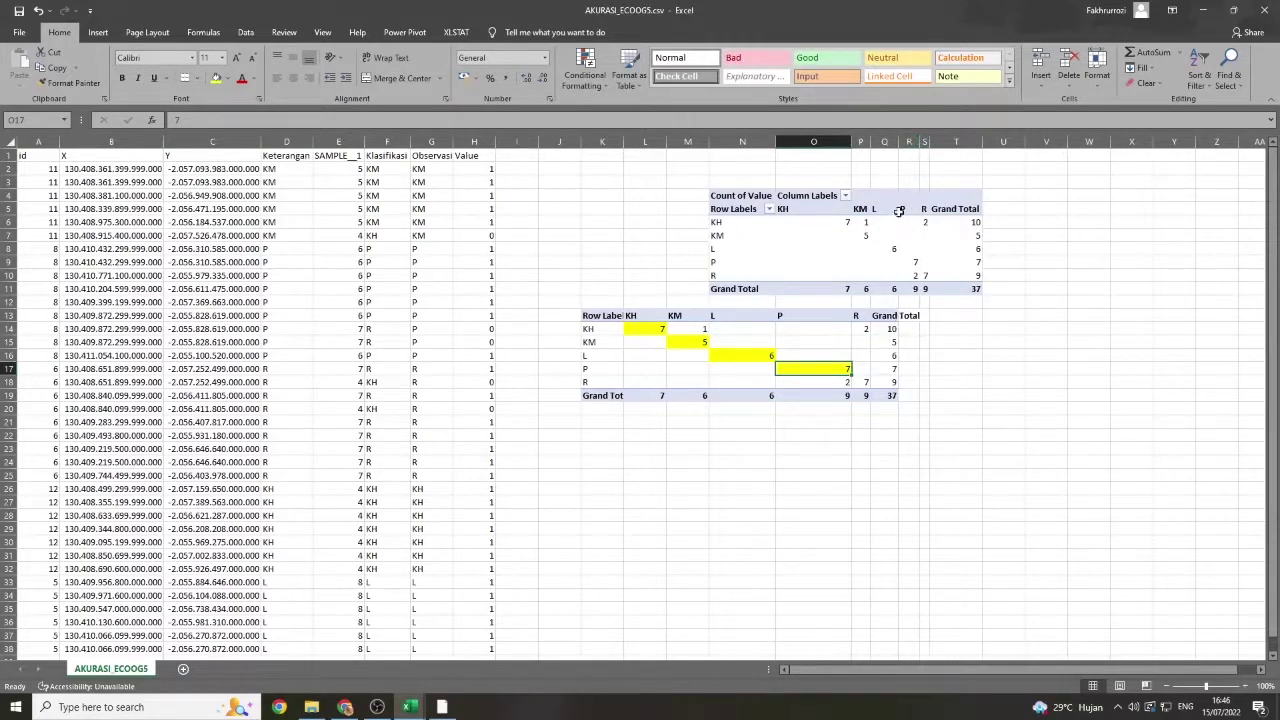
pyautogui.moveTo(898, 141)
pyautogui.mouseDown()
pyautogui.moveTo(914, 208)
pyautogui.moveTo(926, 141)
pyautogui.moveTo(886, 156)
pyautogui.mouseUp()
pyautogui.click(866, 382)
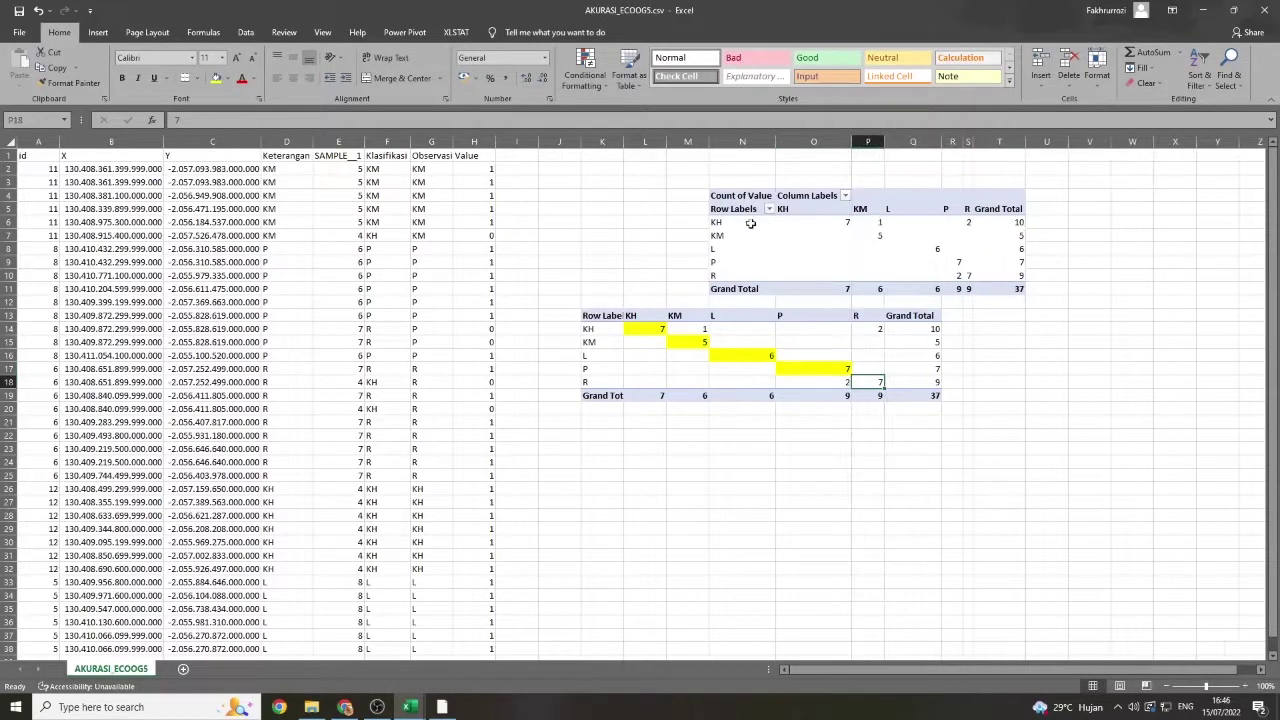
pyautogui.click(215, 78)
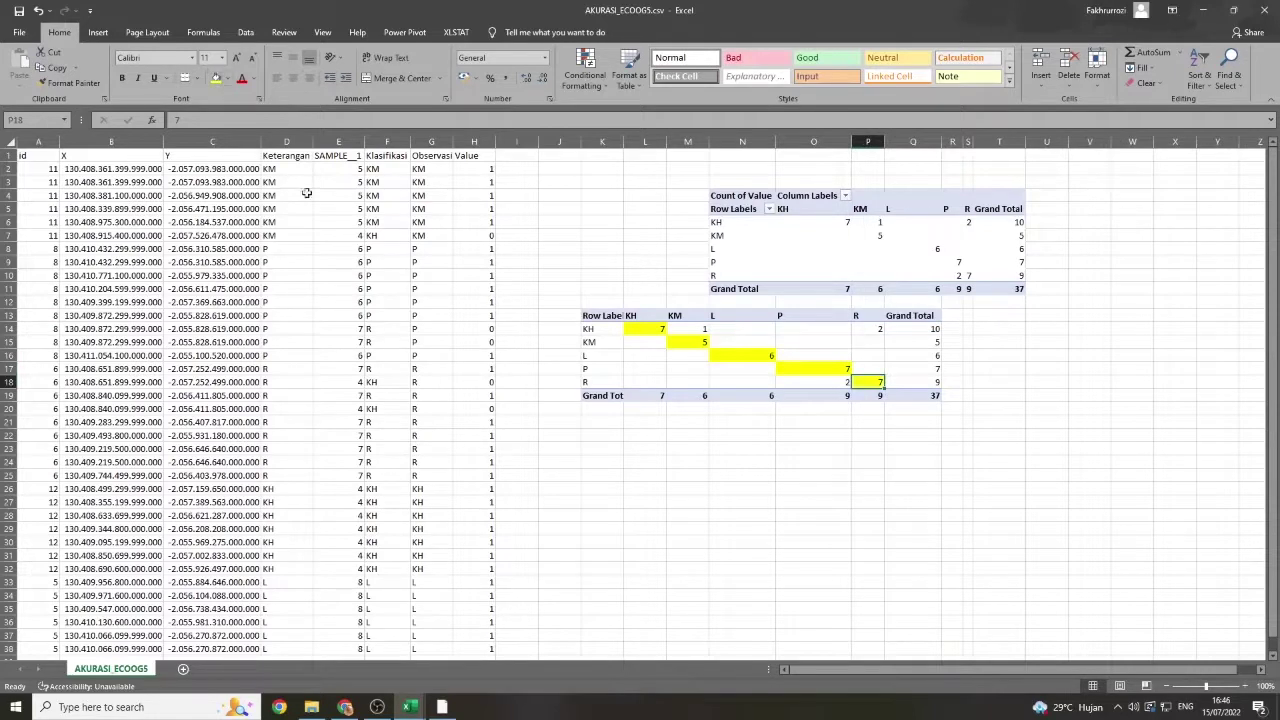
# - Enter the label Total diagonal in K21 and fit column K to its contents
pyautogui.click(742, 418)
pyautogui.click(607, 423)
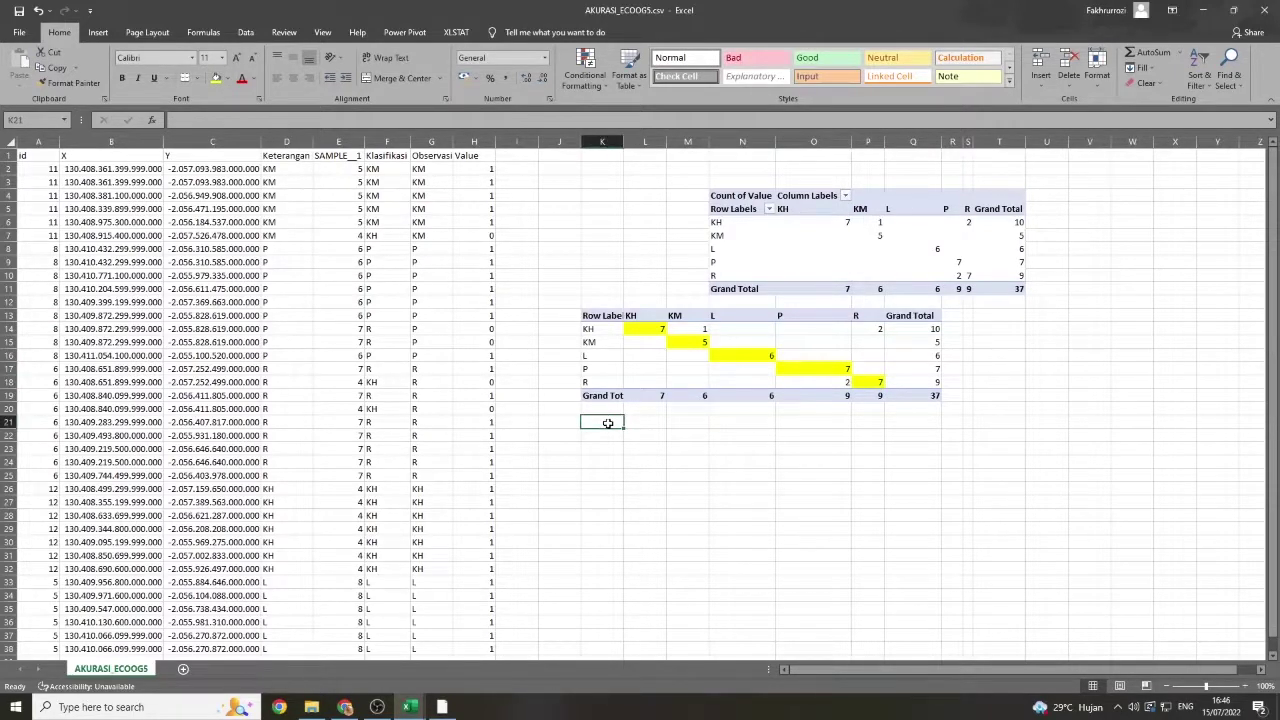
pyautogui.write('To')
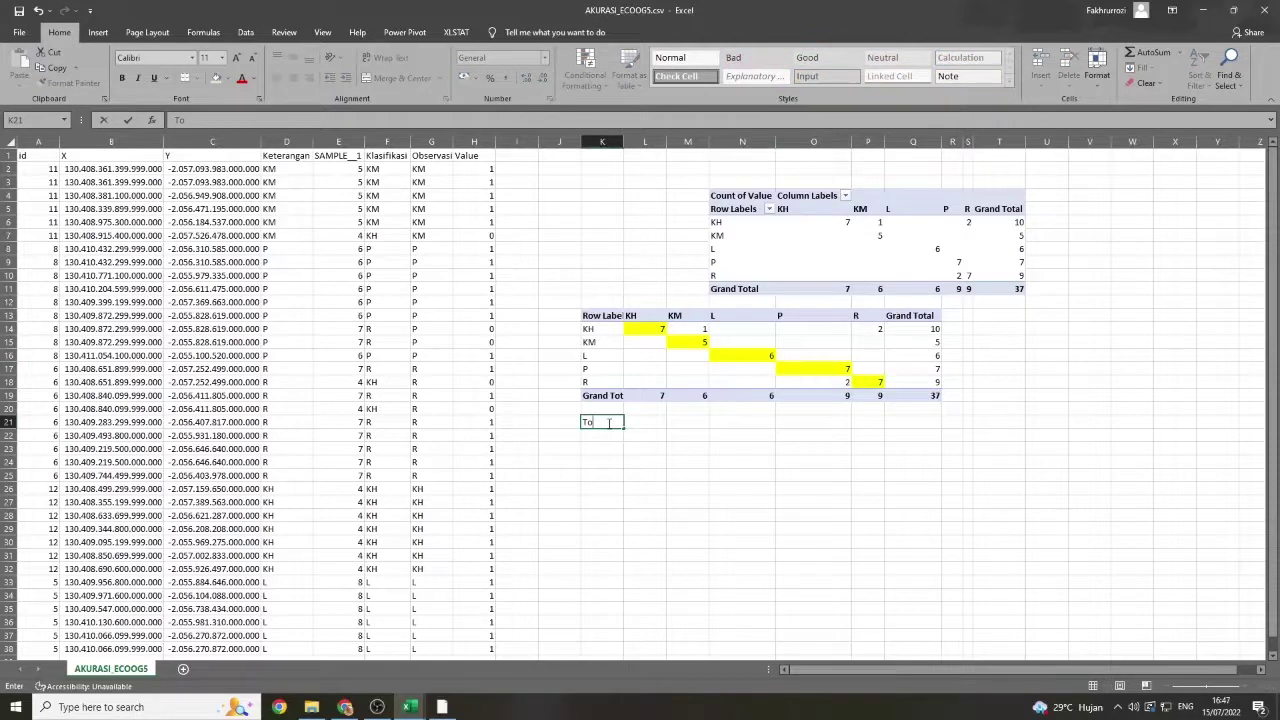
pyautogui.write('tal diagonal')
pyautogui.press('Return')
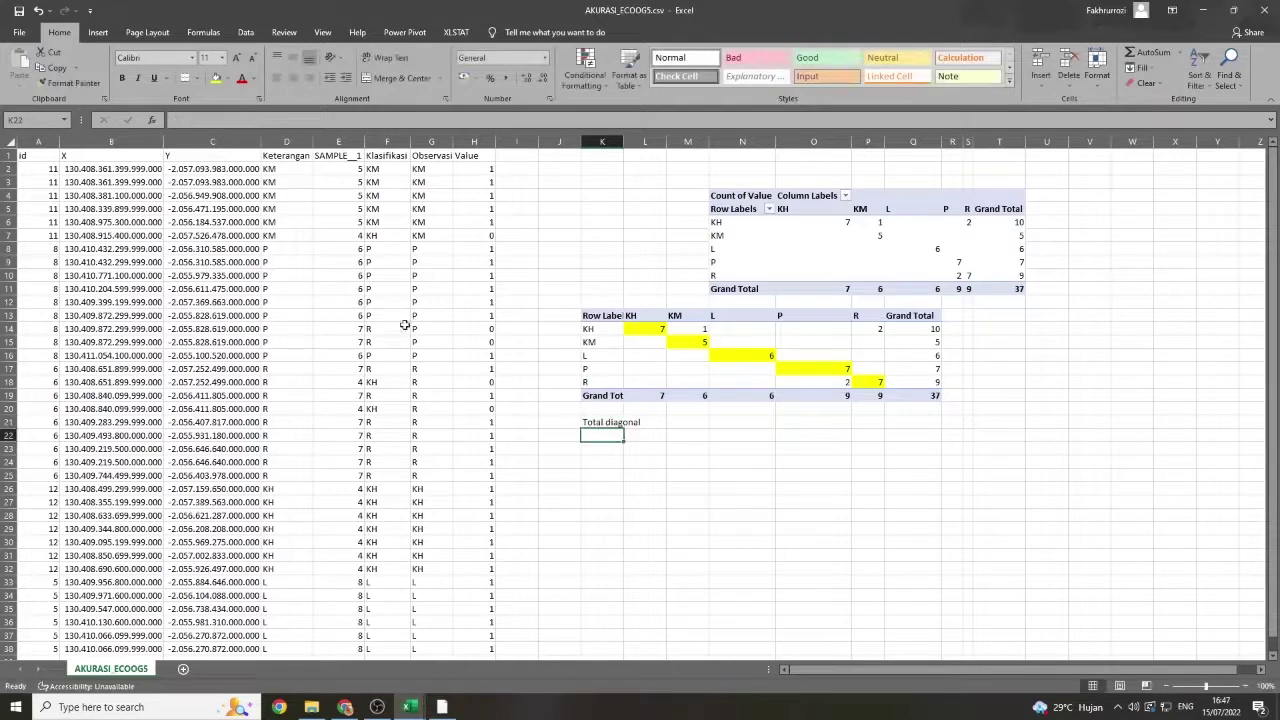
pyautogui.doubleClick(625, 134)
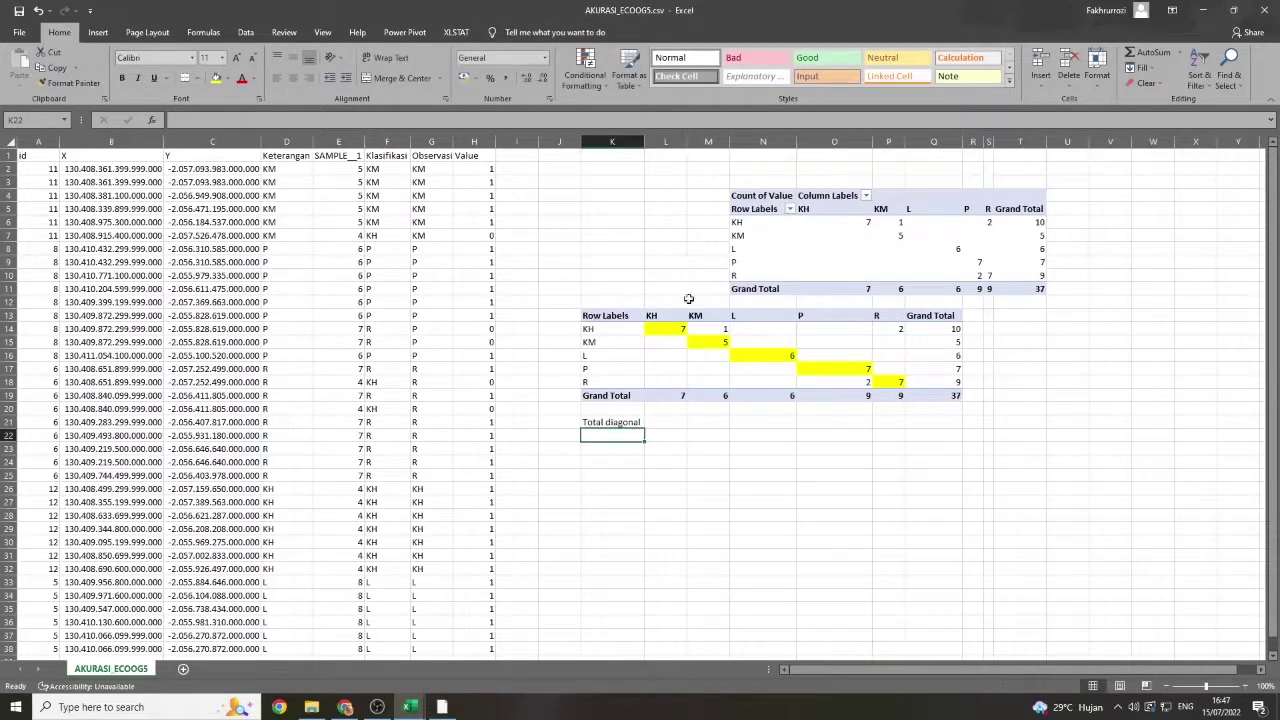
# - Enter the formula =L14+M15+N16+O17+P18 in M21 to sum the diagonal cells
pyautogui.click(698, 421)
pyautogui.write('=')
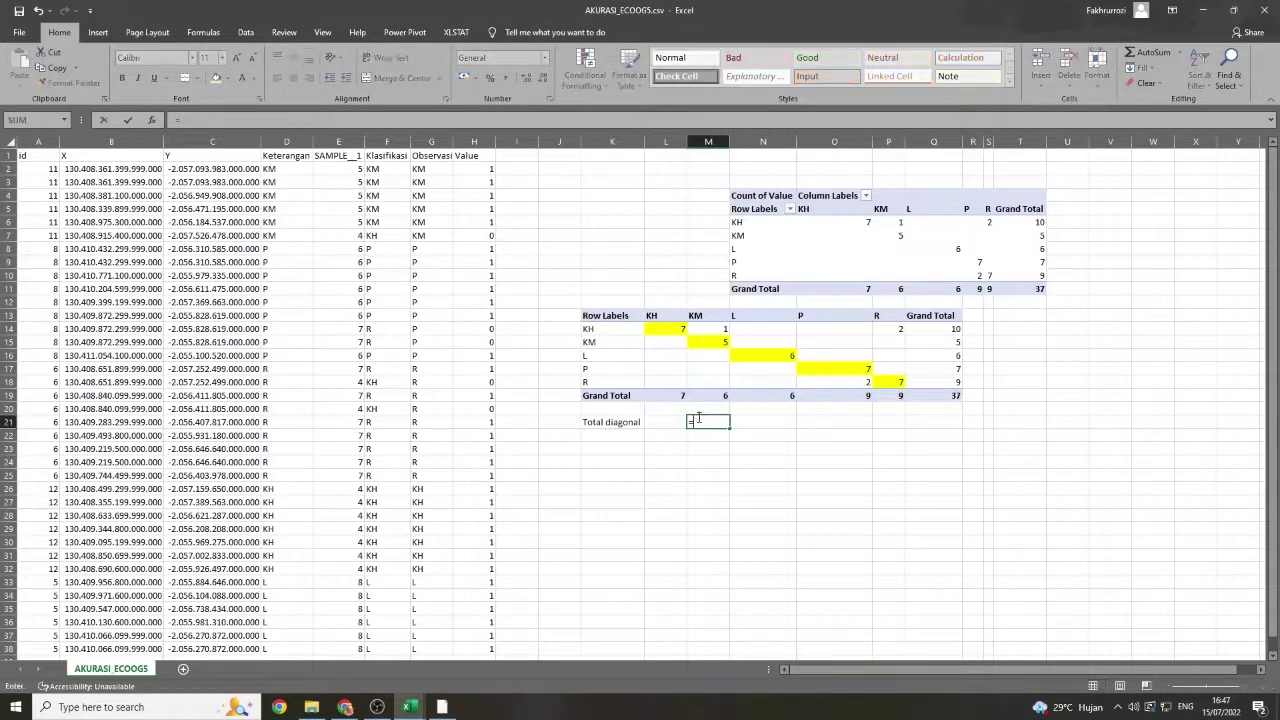
pyautogui.click(664, 331)
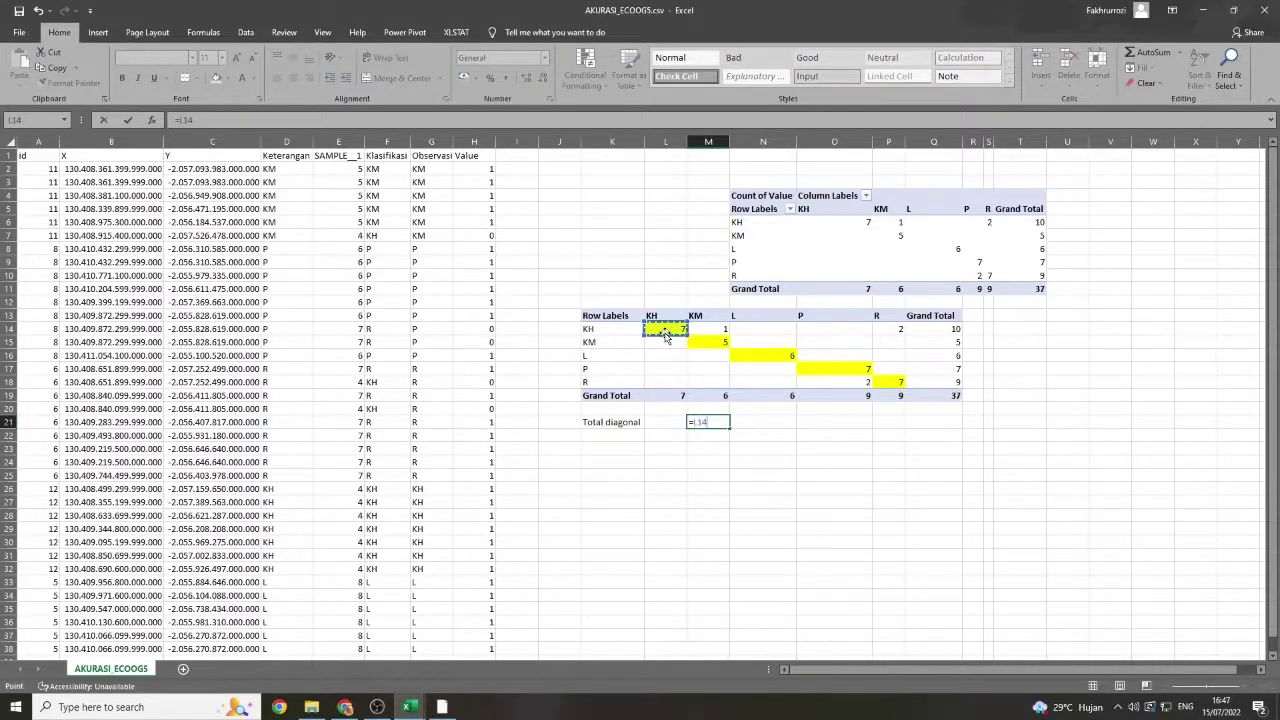
pyautogui.write('+')
pyautogui.click(715, 342)
pyautogui.write('+')
pyautogui.click(769, 357)
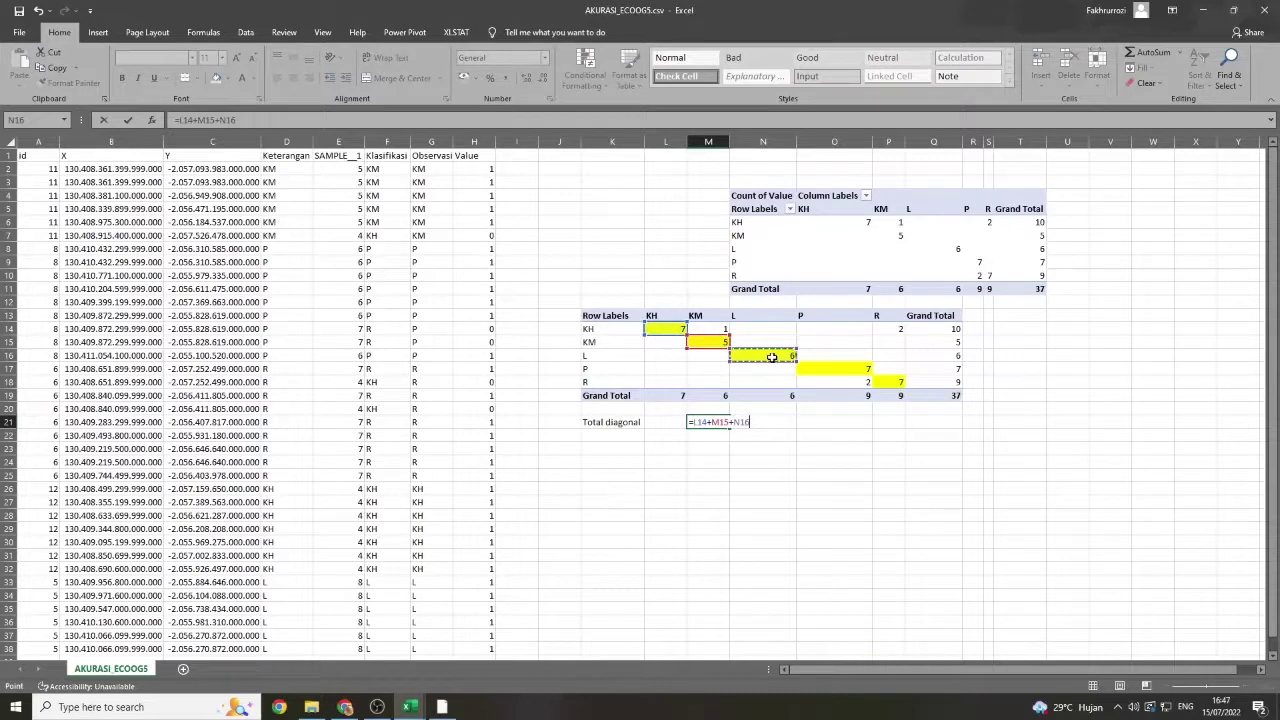
pyautogui.write('+')
pyautogui.click(856, 370)
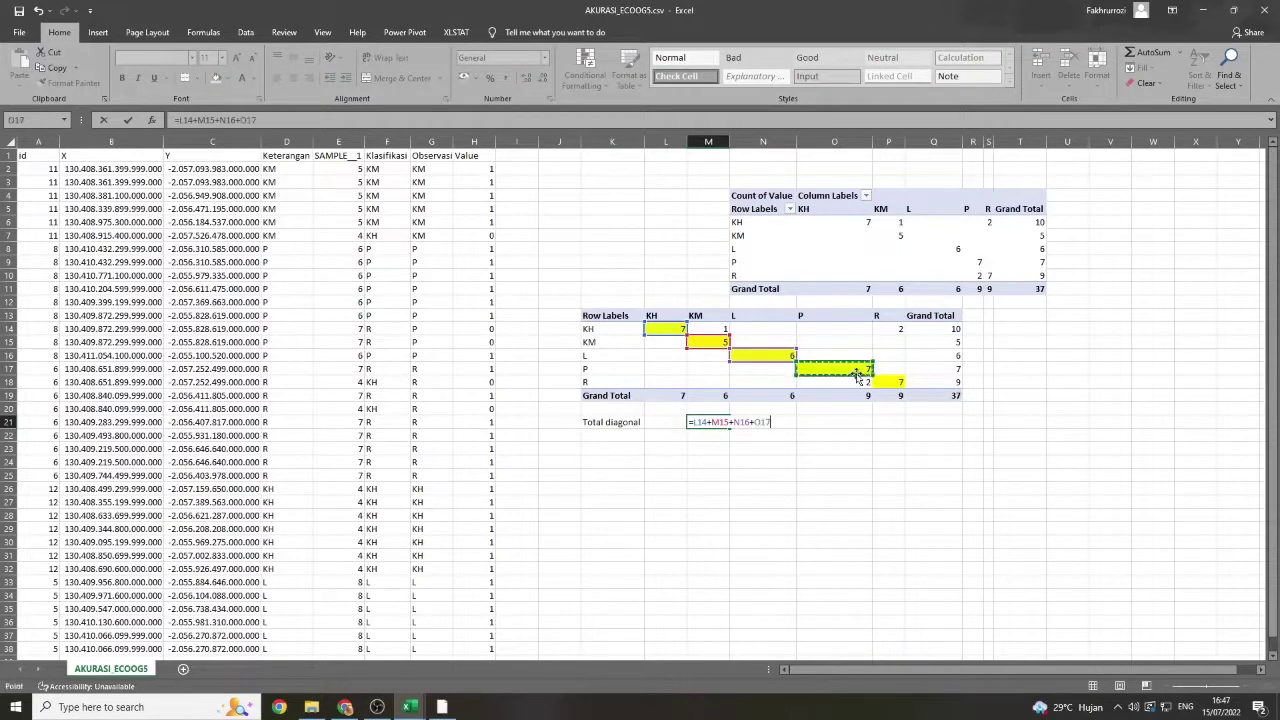
pyautogui.write('+')
pyautogui.click(894, 383)
pyautogui.press('Return')
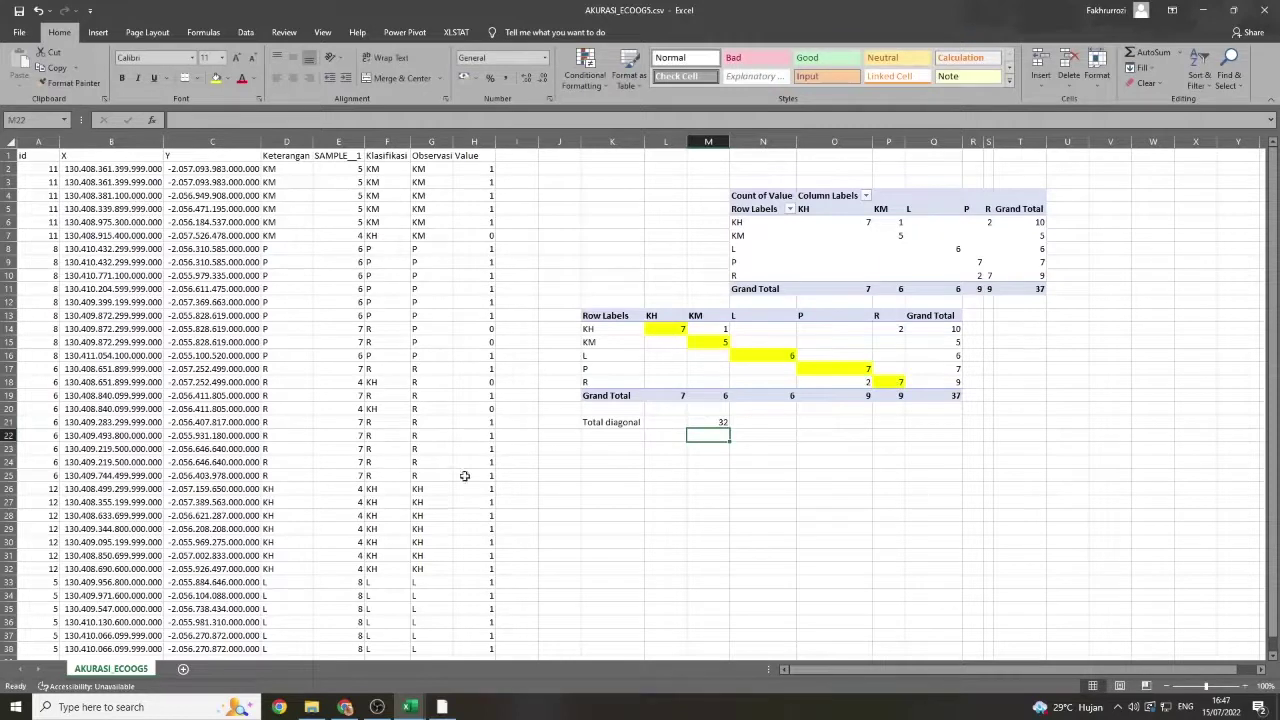
# - Enter the label Producer Accuracy in K22 and fit column K to its contents
pyautogui.click(614, 434)
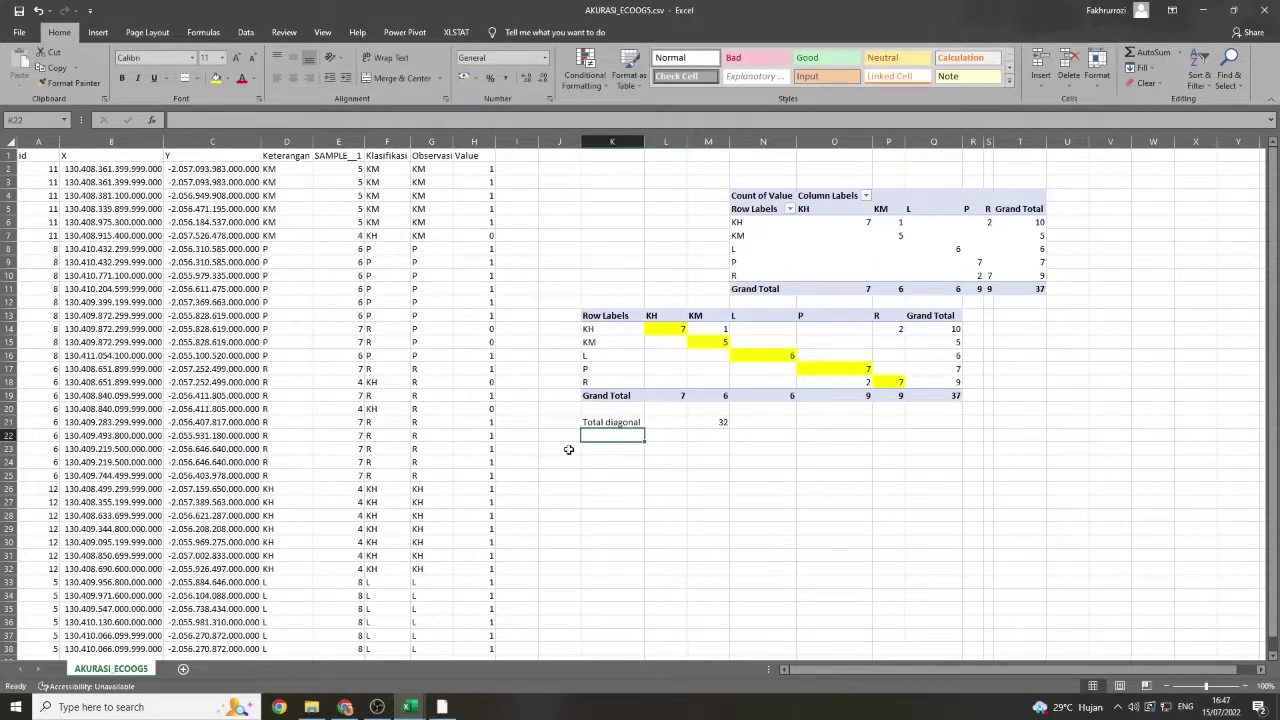
pyautogui.write('P')
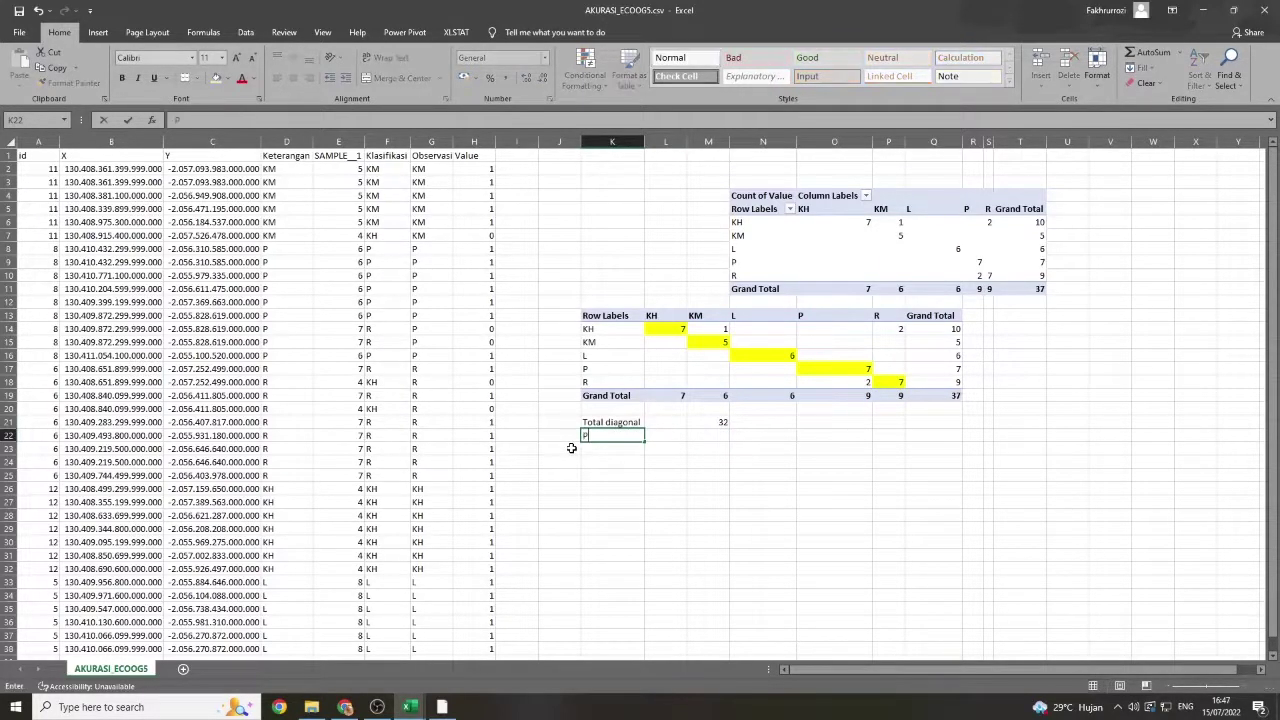
pyautogui.write('roducer Accu')
pyautogui.press('Tab')
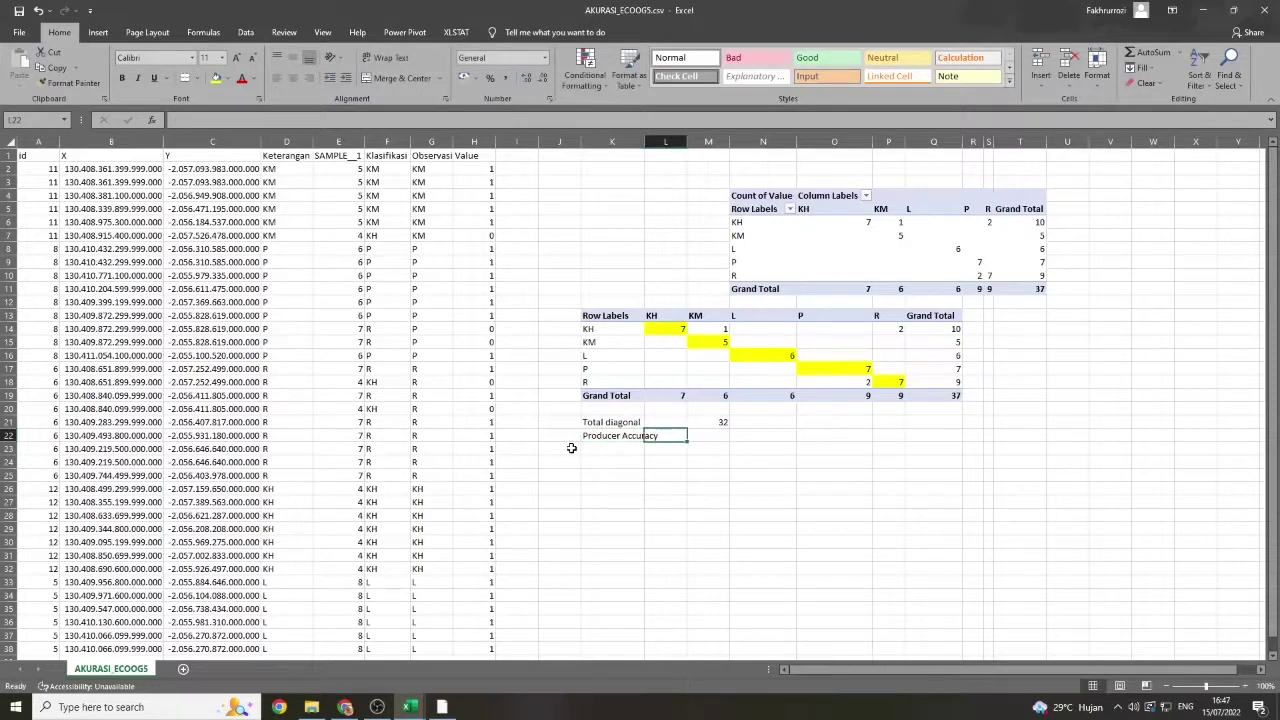
pyautogui.click(705, 436)
pyautogui.doubleClick(645, 139)
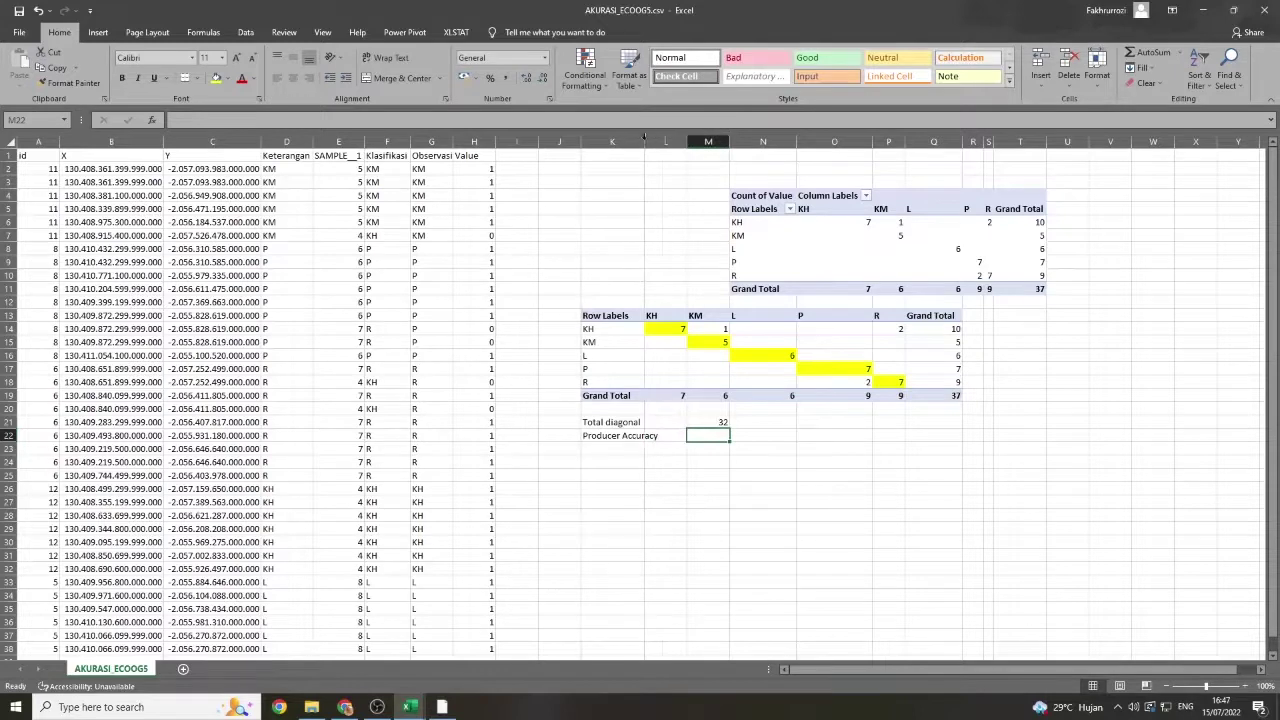
# - Enter a Producer Accuracy formula for KH in L22 that divides L14 by L19 and multiplies by 100
pyautogui.click(689, 438)
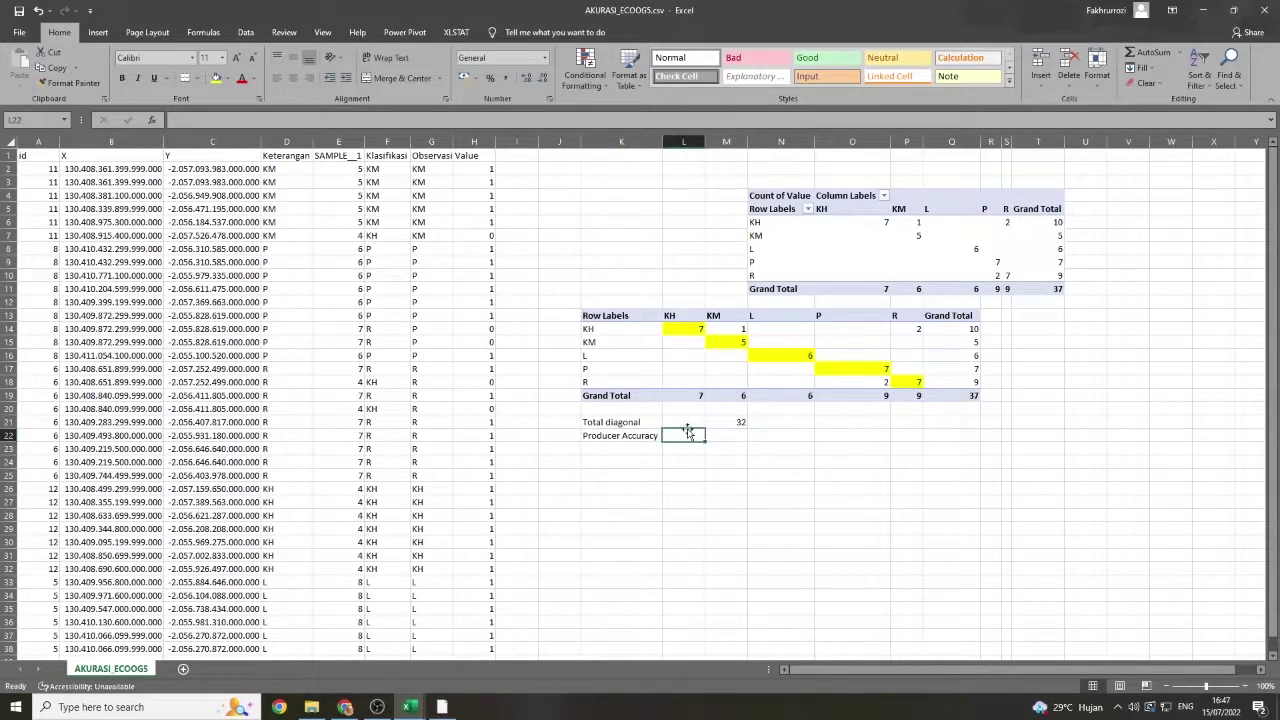
pyautogui.write('=')
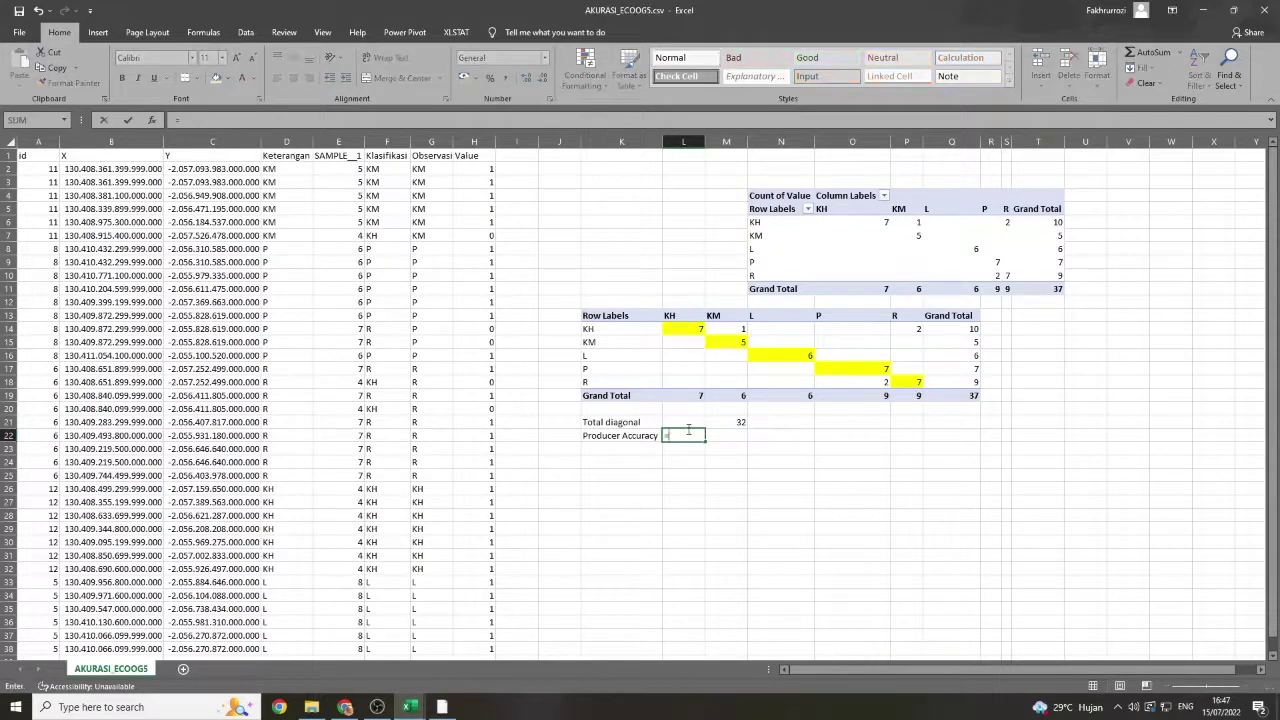
pyautogui.click(683, 329)
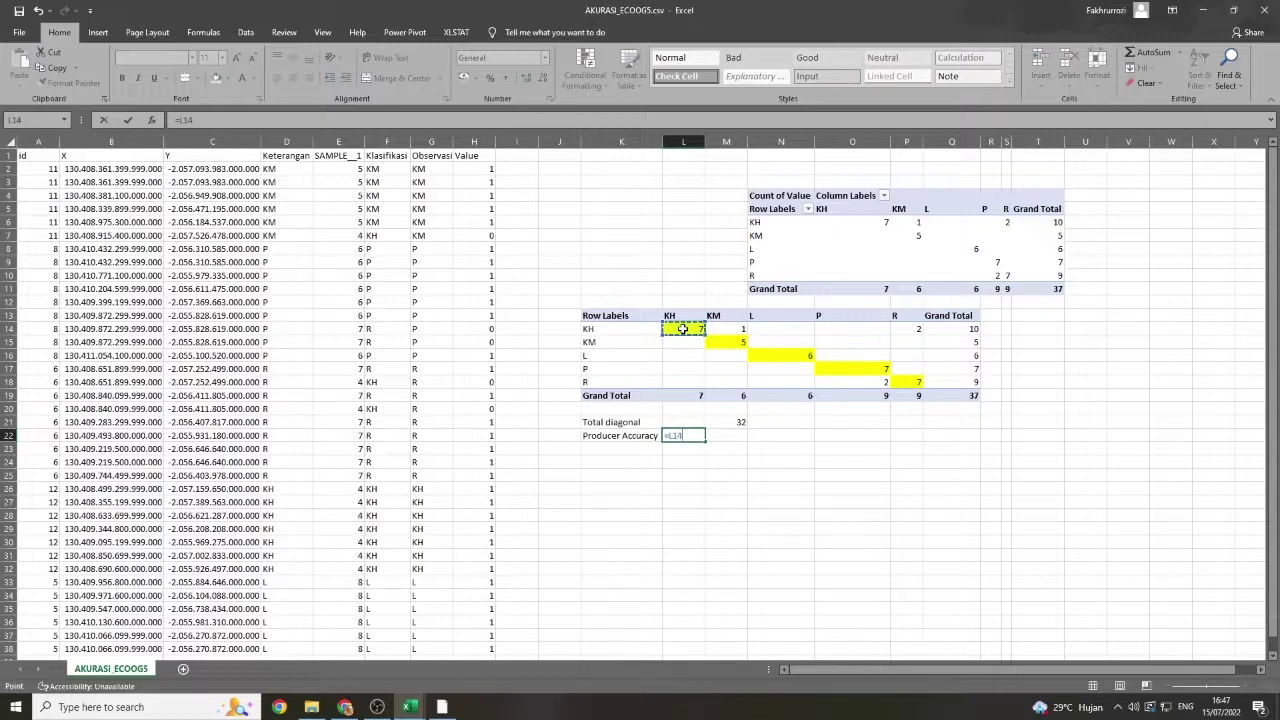
pyautogui.press('BackSpace')
pyautogui.press('BackSpace')
pyautogui.press('BackSpace')
pyautogui.write('(')
pyautogui.click(687, 328)
pyautogui.write('/')
pyautogui.click(690, 396)
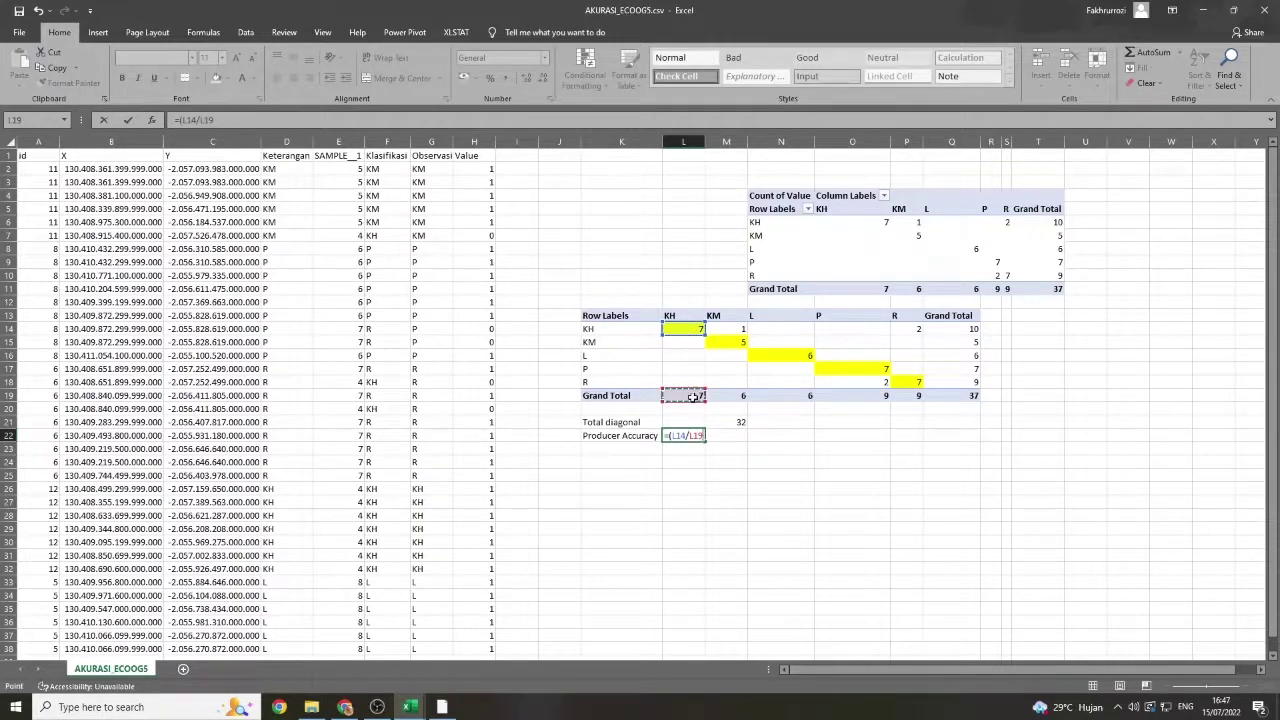
pyautogui.write(')')
pyautogui.write('*100')
pyautogui.press('Return')
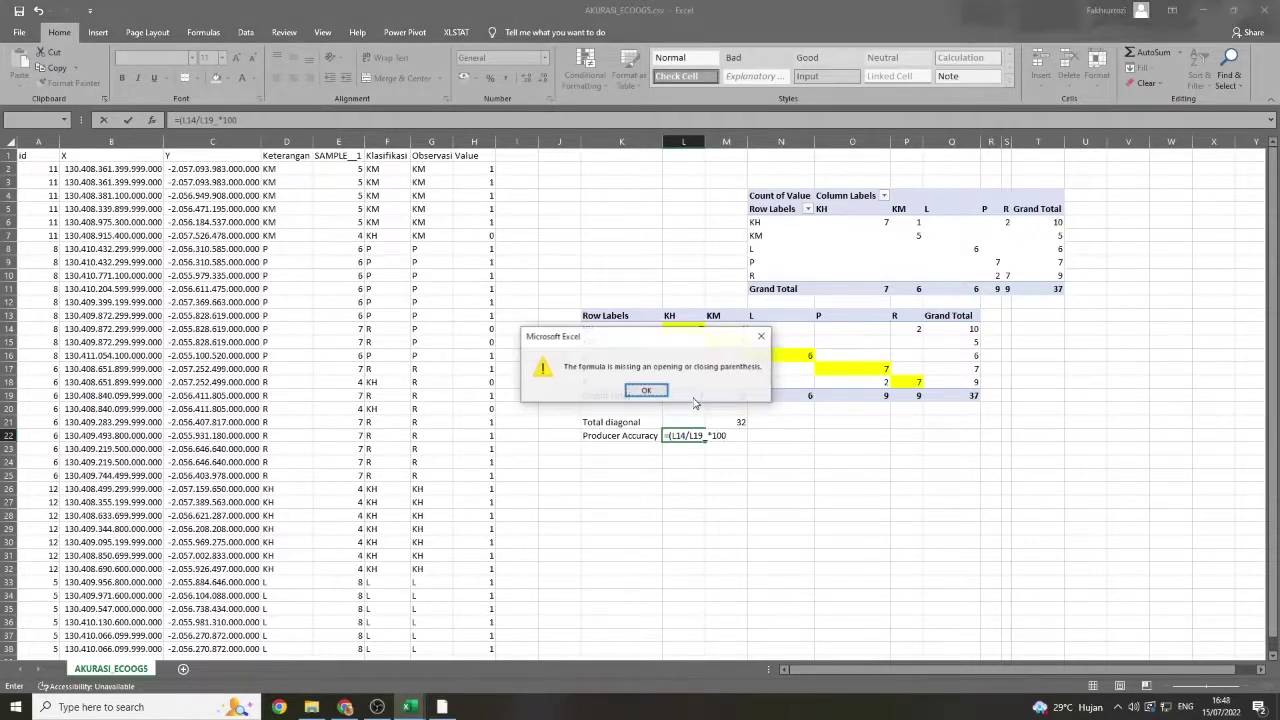
# - Add the missing closing parenthesis after L19 so the formula in L22 reads =(L14/L19)*100
pyautogui.click(762, 336)
pyautogui.press('Left')
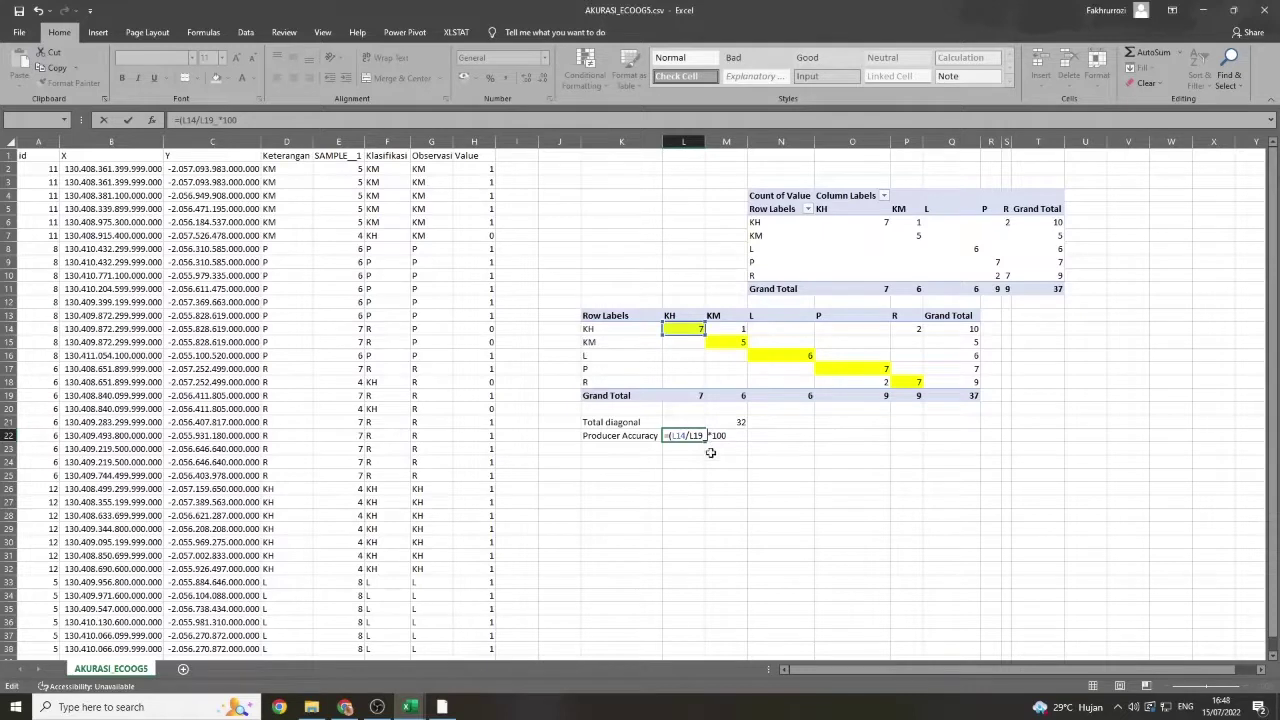
pyautogui.write(')')
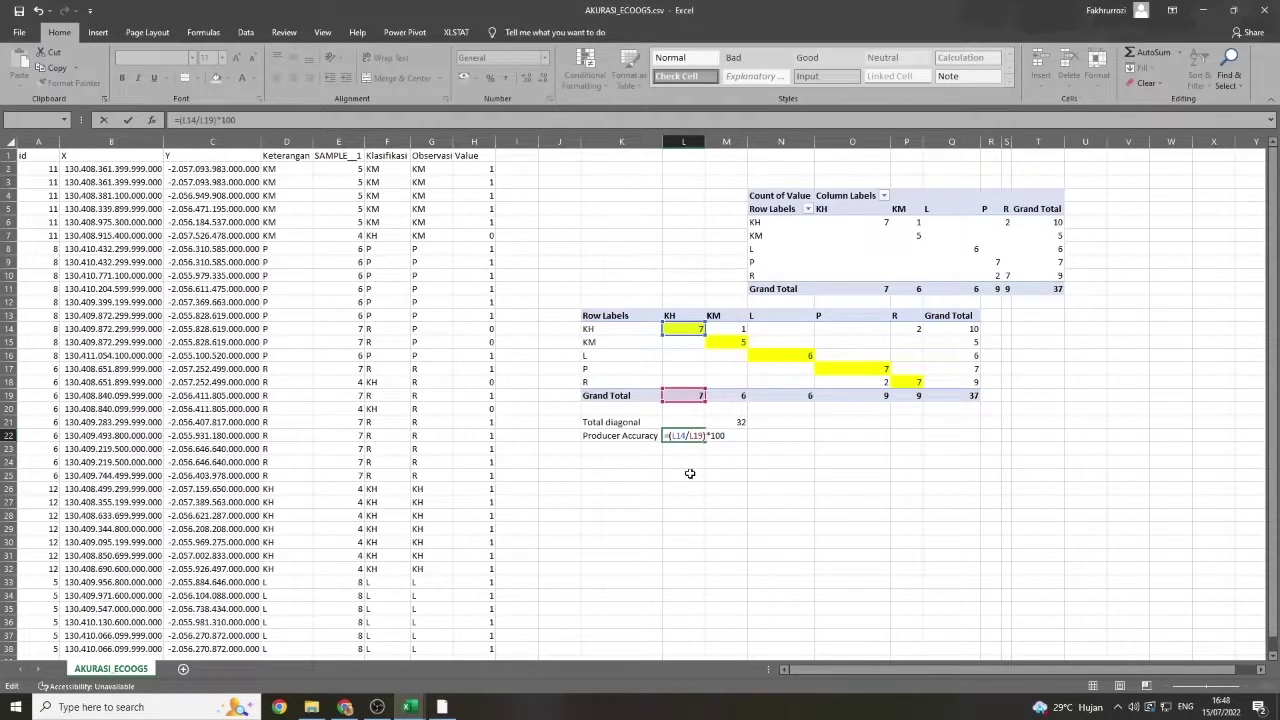
pyautogui.press('Return')
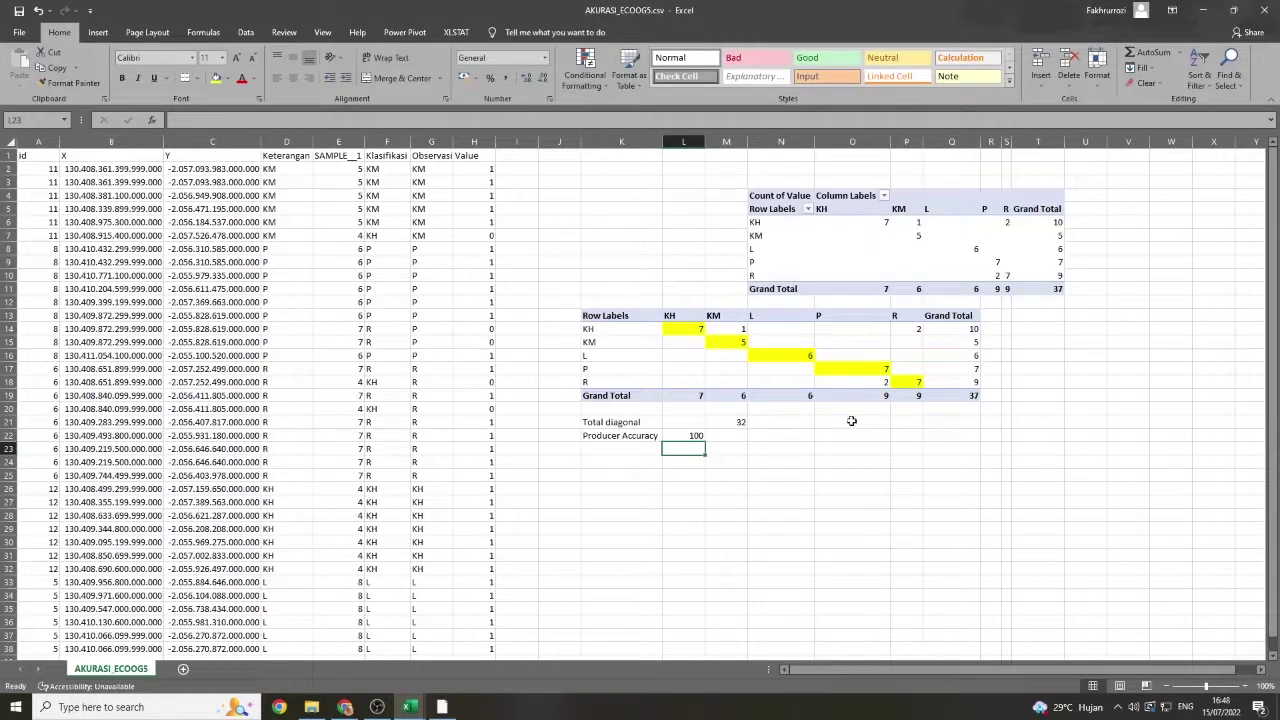
# - Enter the KM Producer Accuracy formula =(M15/M19)*100 in M22
pyautogui.click(736, 432)
pyautogui.write('=(')
pyautogui.click(737, 341)
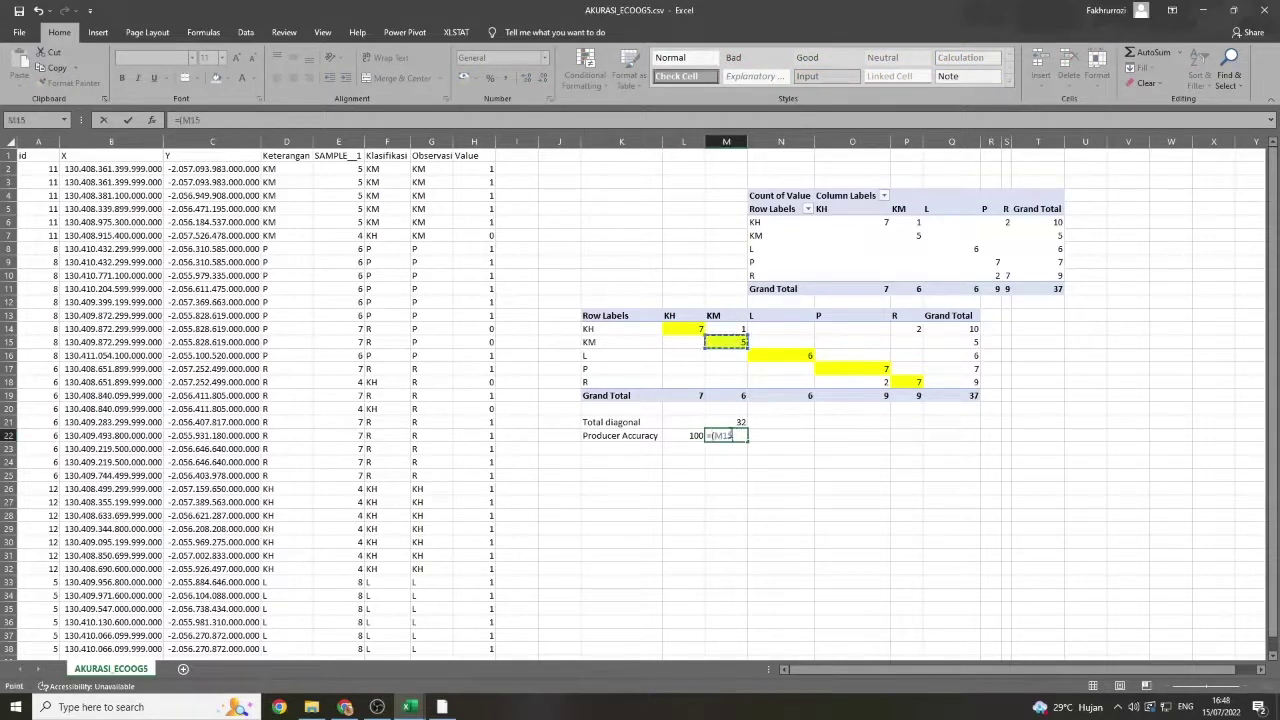
pyautogui.write('/')
pyautogui.click(726, 395)
pyautogui.write(')*100')
pyautogui.press('Return')
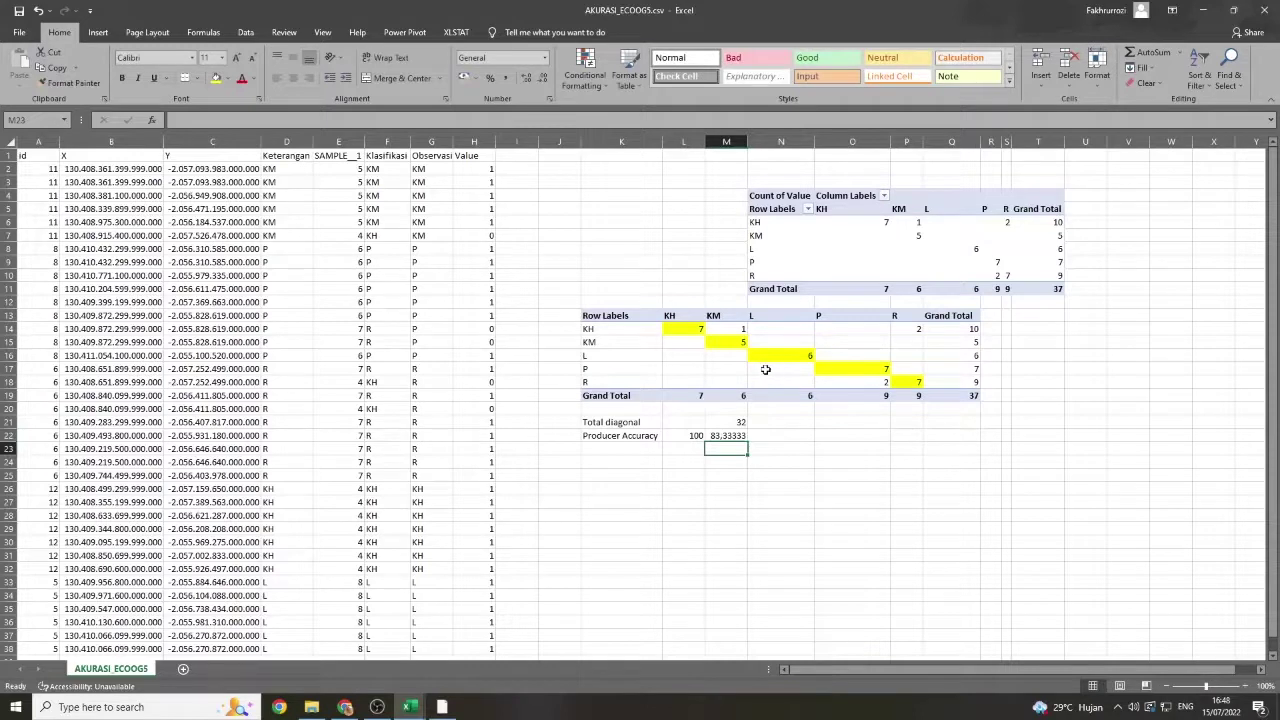
# - Enter the Producer Accuracy formula =(N16/N19)*100 for class L in N22
pyautogui.click(785, 436)
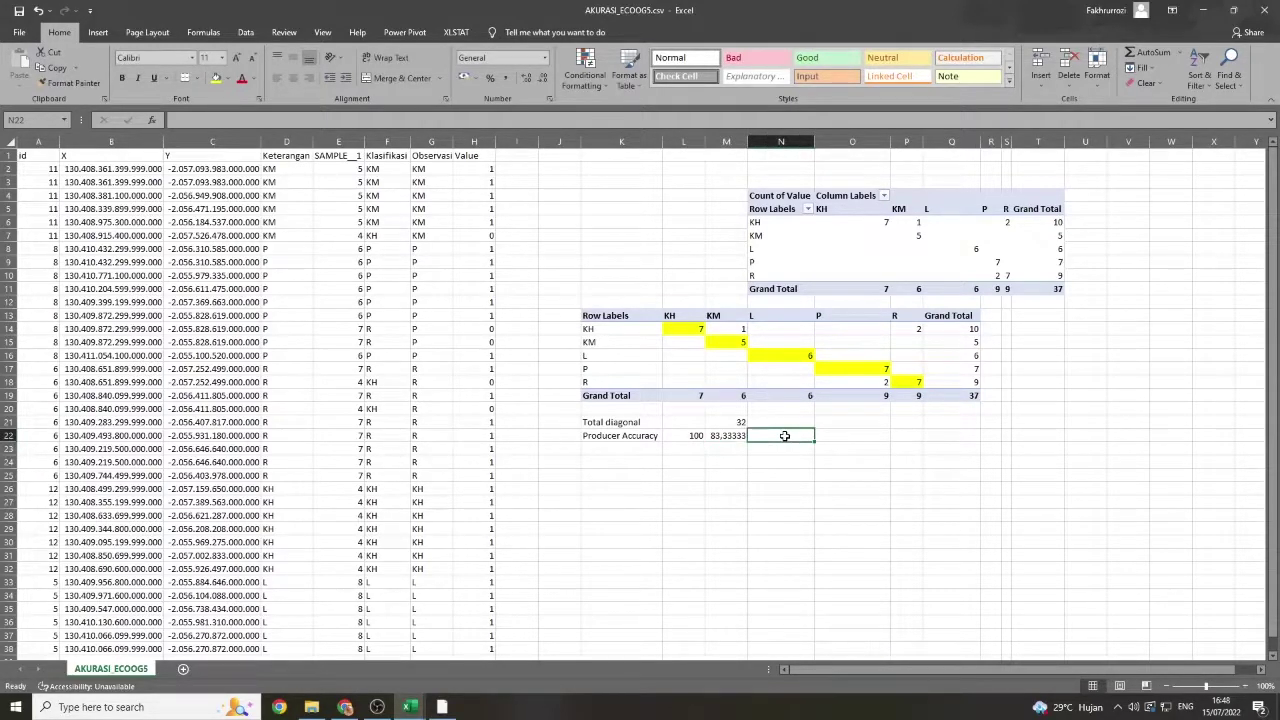
pyautogui.write('=(')
pyautogui.click(784, 357)
pyautogui.write('/')
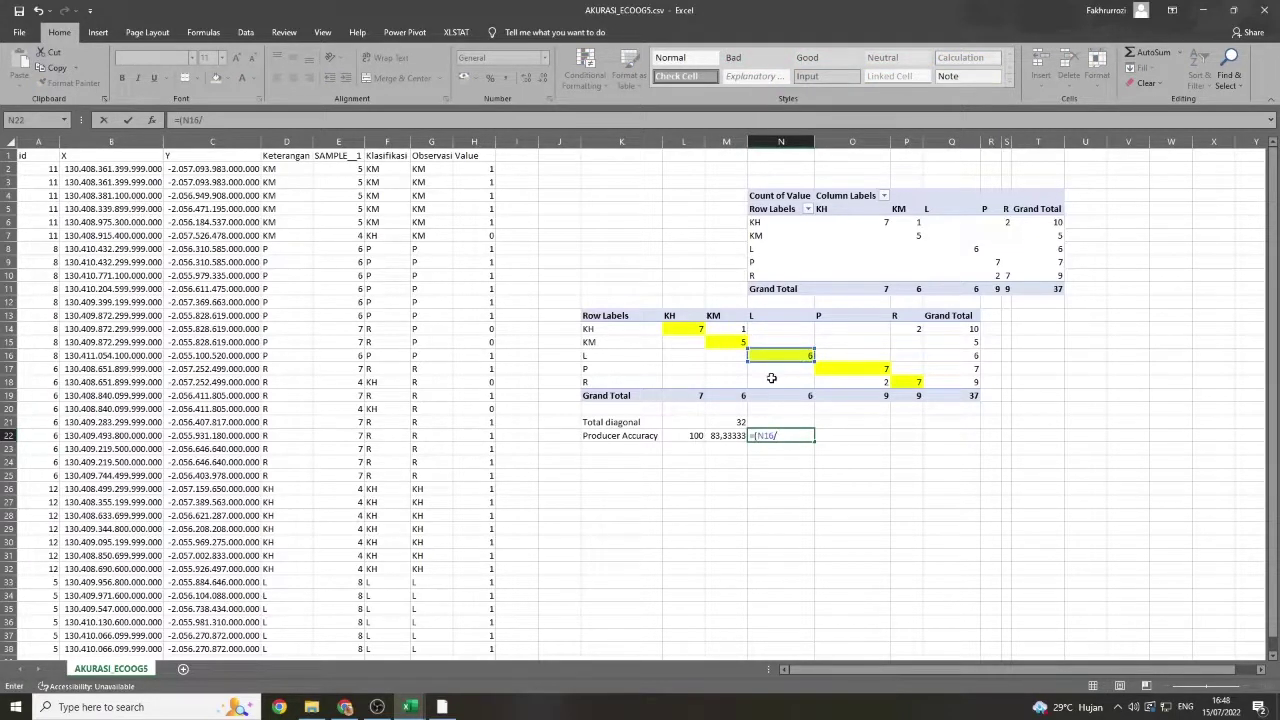
pyautogui.click(775, 392)
pyautogui.write(')*100')
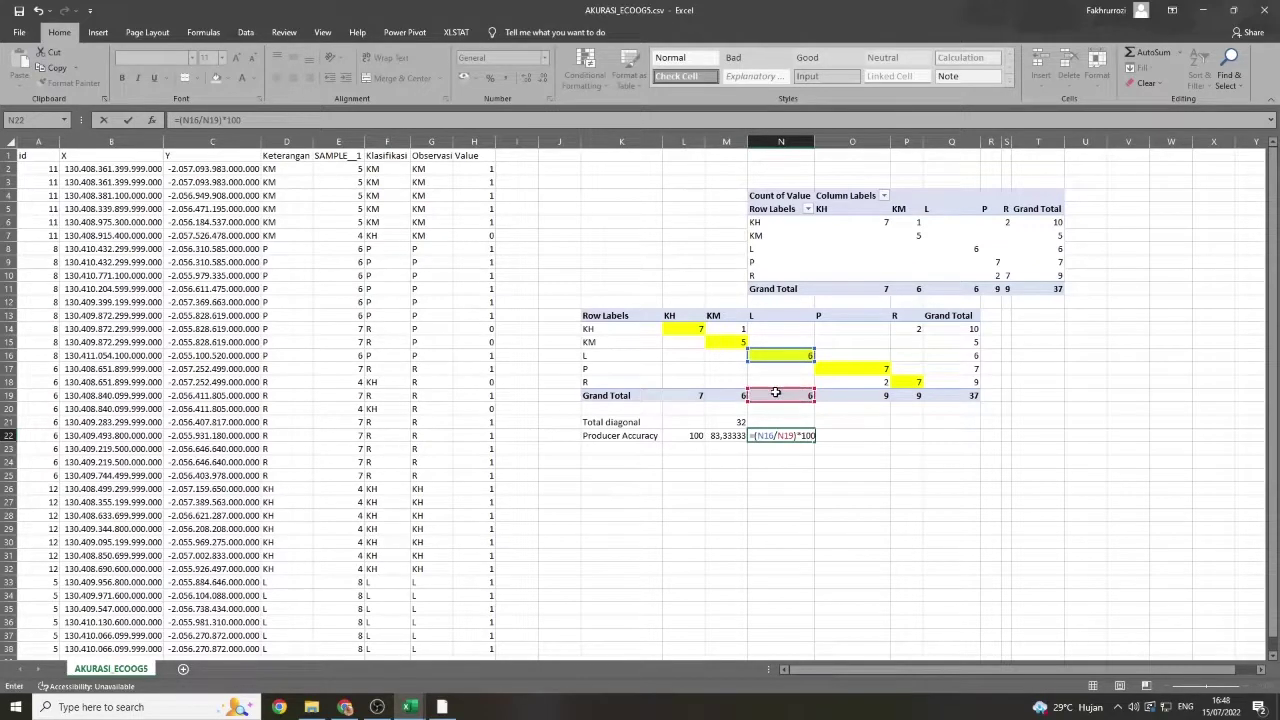
pyautogui.press('Return')
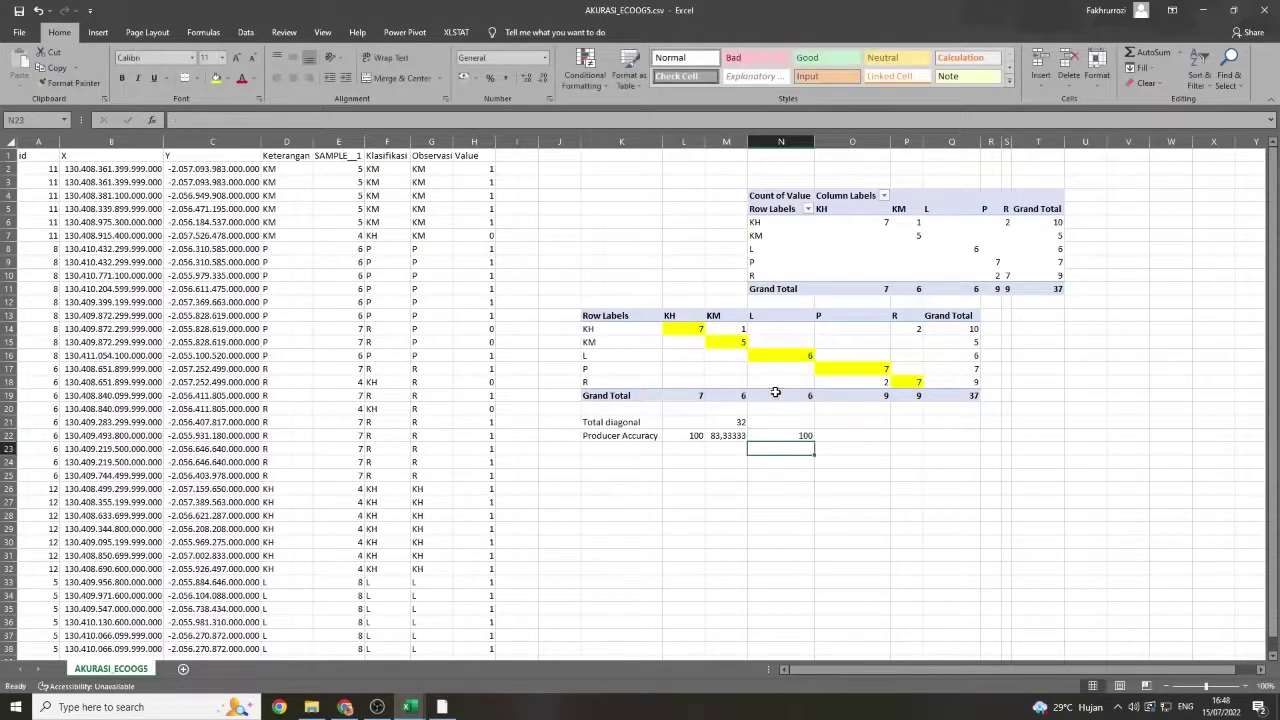
# - Enter the Producer Accuracy formula =(O17/O19)*100 for class P in O22
pyautogui.click(862, 432)
pyautogui.write('=(')
pyautogui.click(848, 370)
pyautogui.write('/')
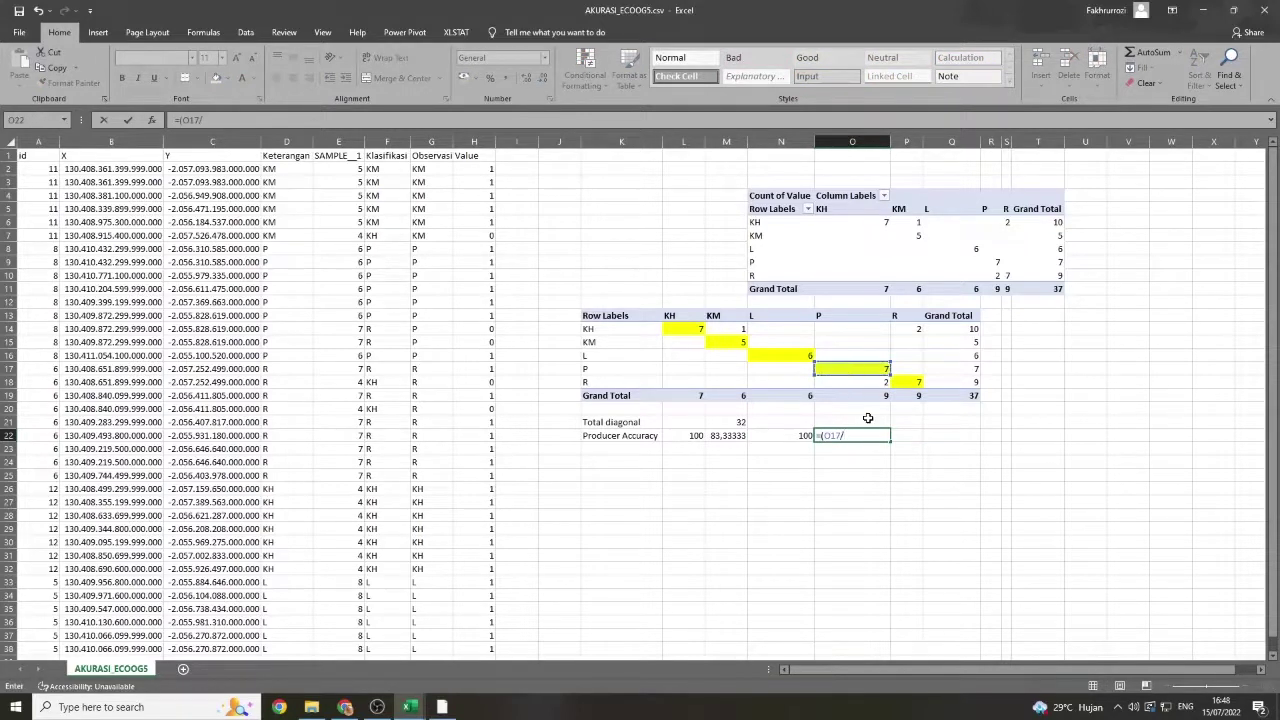
pyautogui.click(865, 397)
pyautogui.write(')')
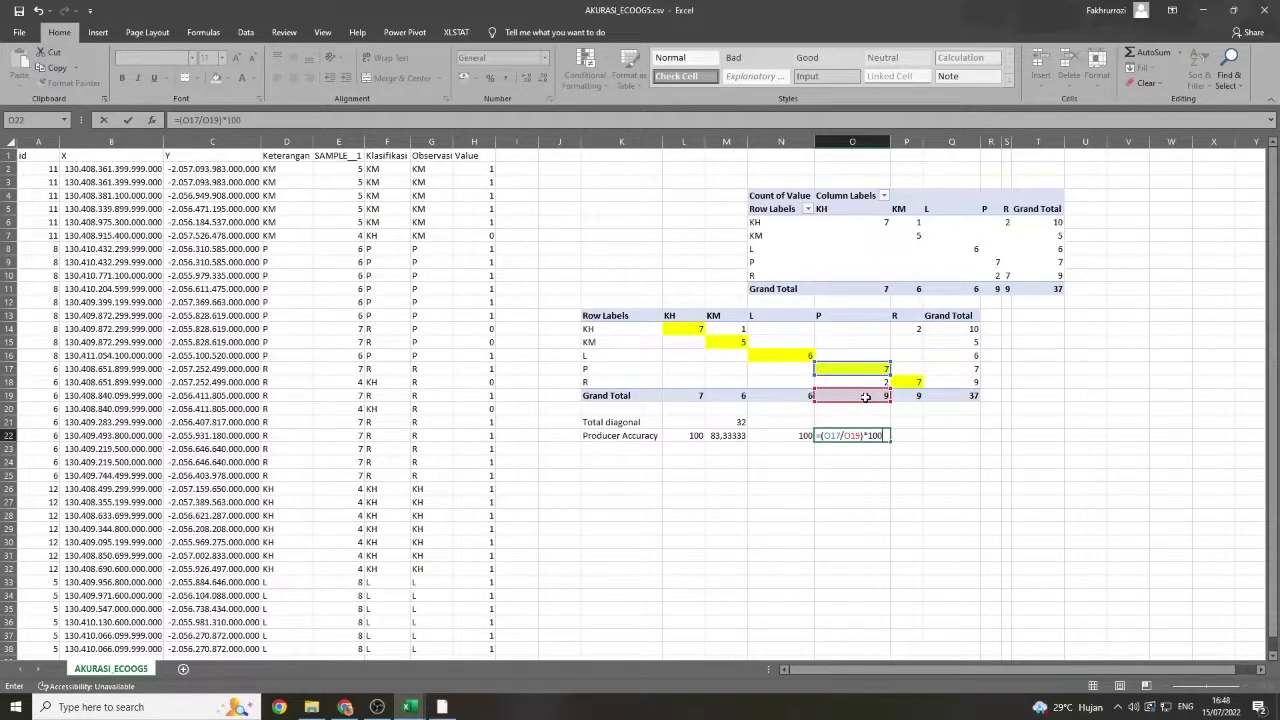
pyautogui.write('*100')
pyautogui.press('Return')
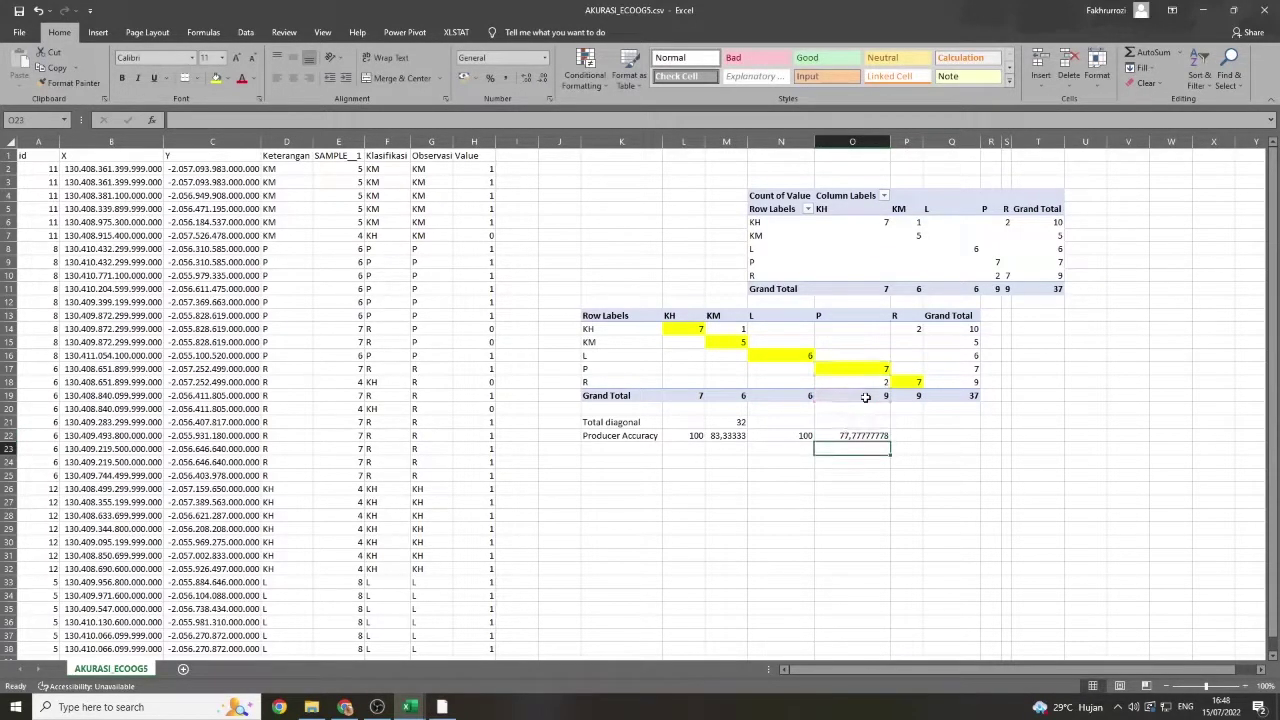
# - Enter the Producer Accuracy formula =(P18/P19)*100 for class R in P22 and fit column P to its contents
pyautogui.click(912, 435)
pyautogui.write('=(')
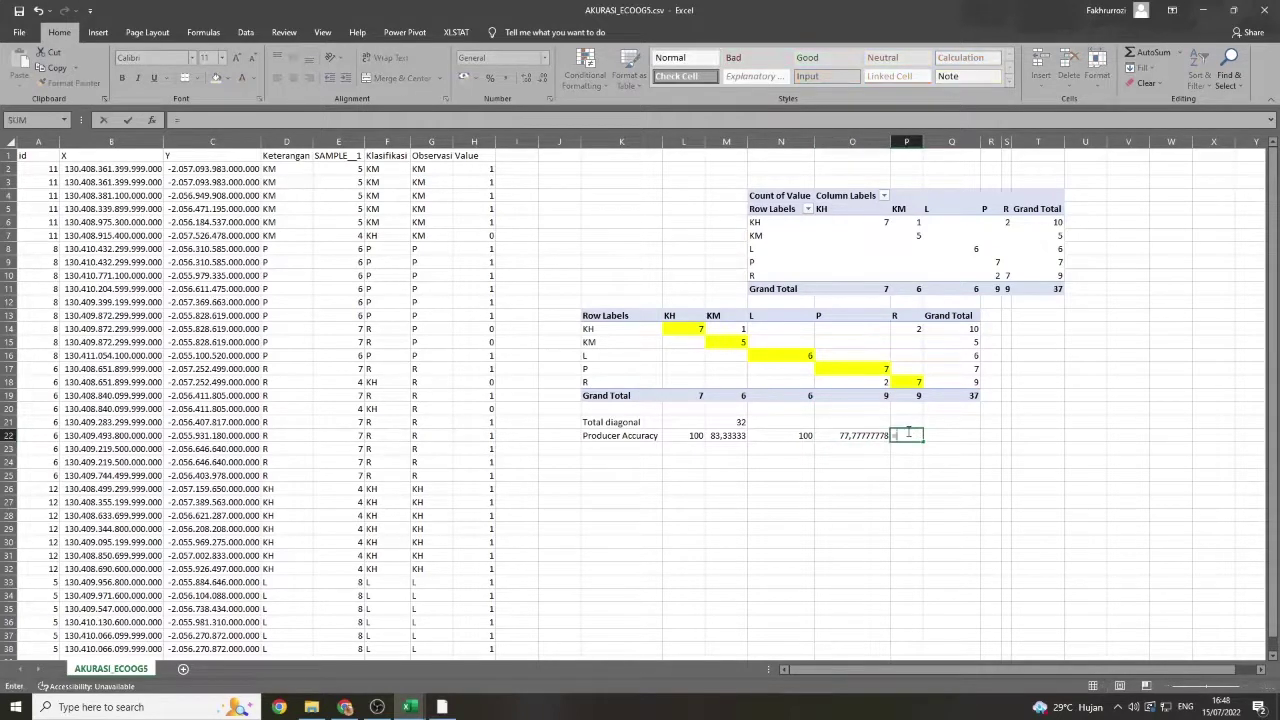
pyautogui.click(907, 383)
pyautogui.write('/')
pyautogui.click(913, 395)
pyautogui.write(')*100')
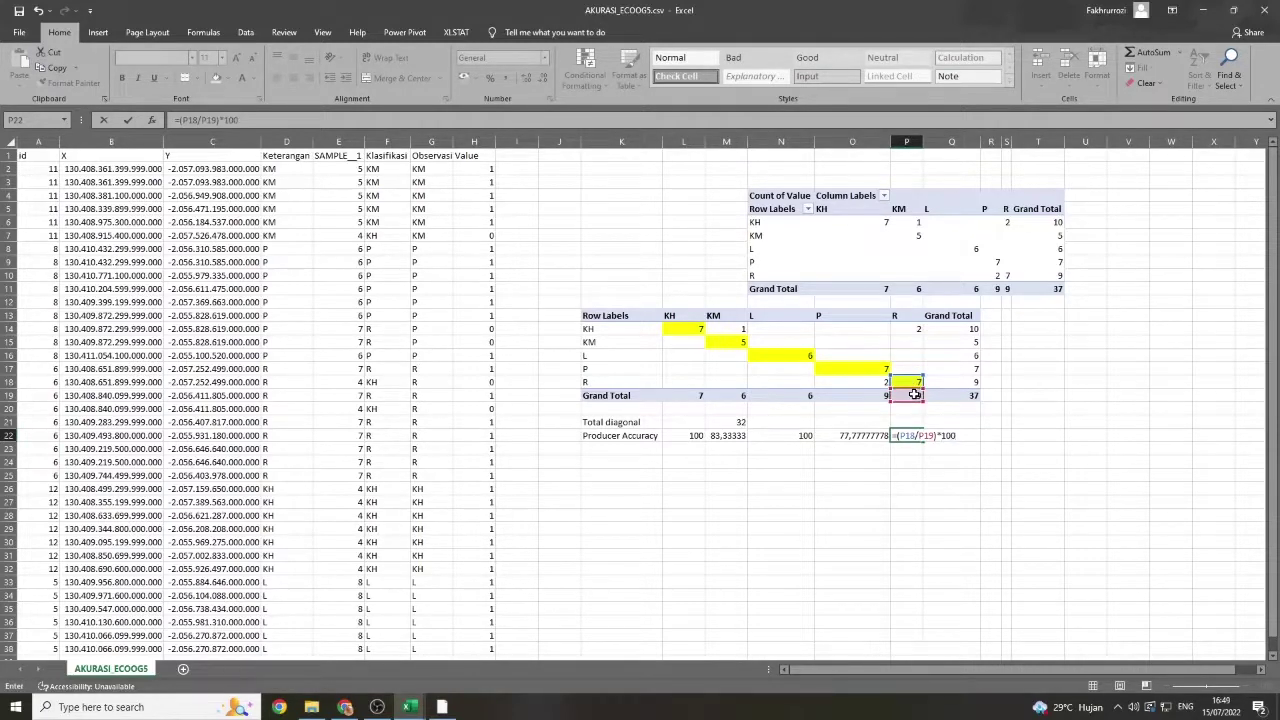
pyautogui.press('Return')
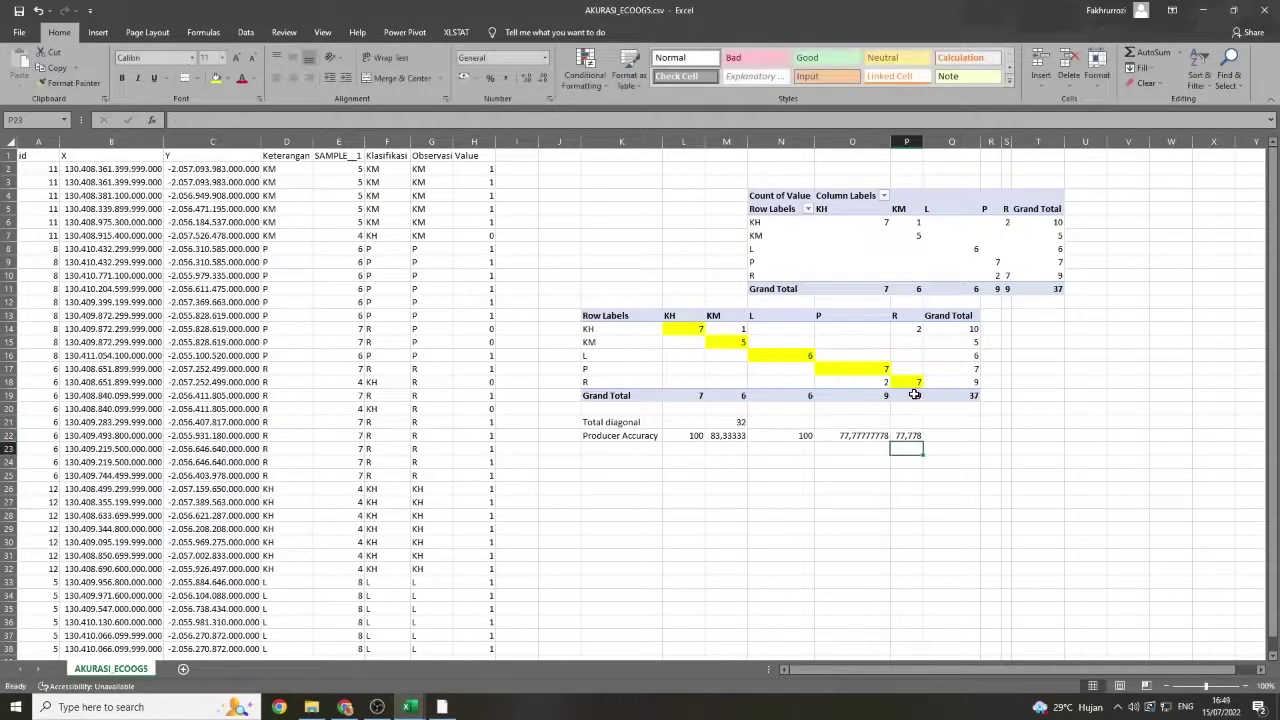
pyautogui.doubleClick(923, 141)
pyautogui.click(770, 469)
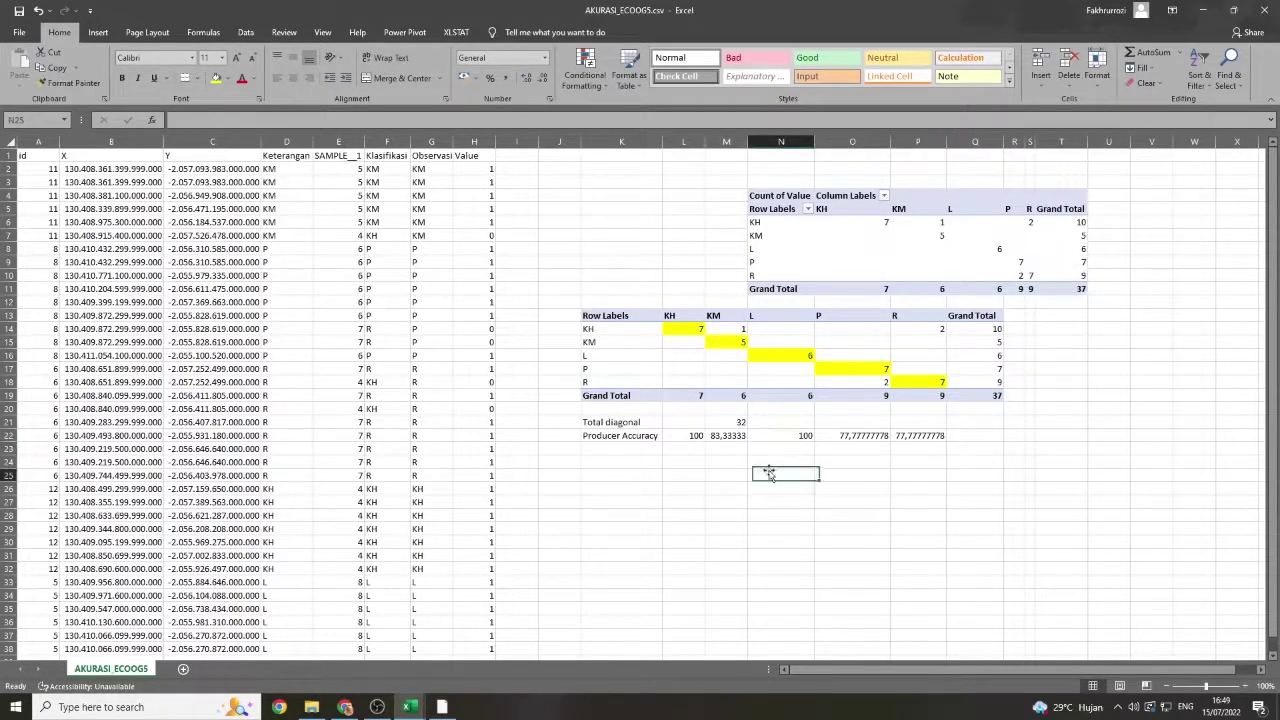
# - Enter the label User Accuracy in K23, below Producer Accuracy
pyautogui.click(613, 447)
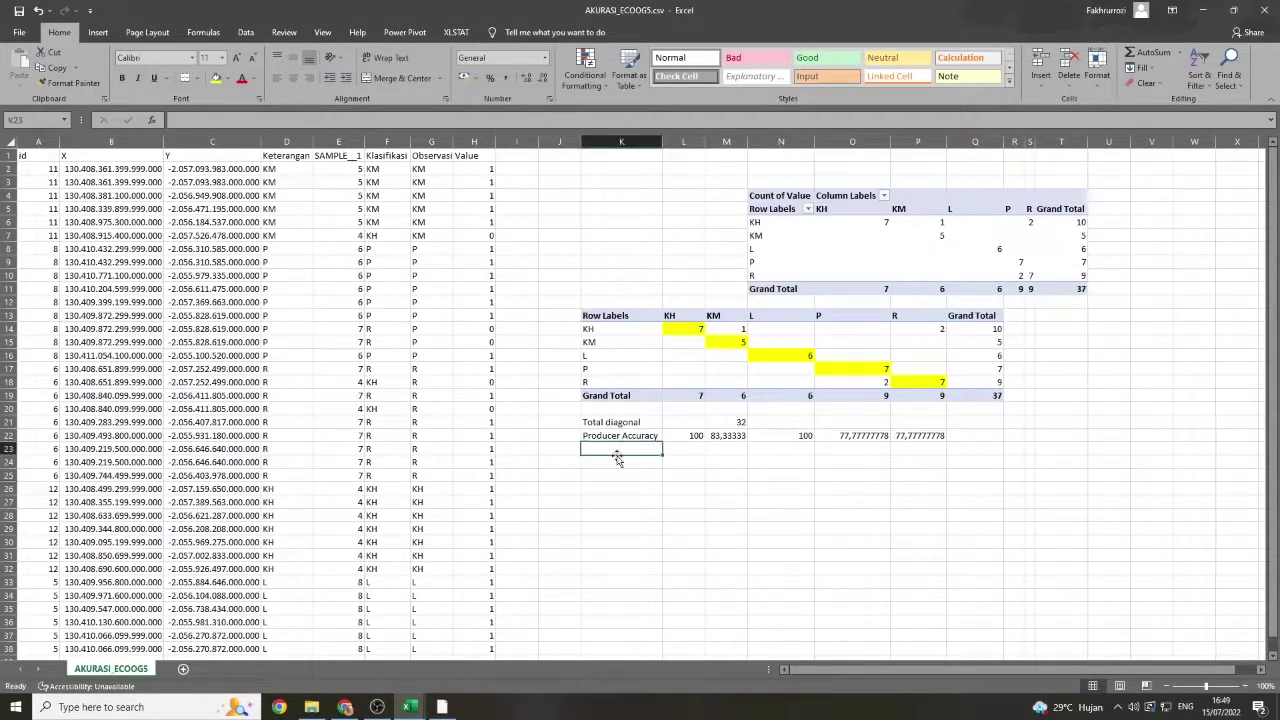
pyautogui.write('U')
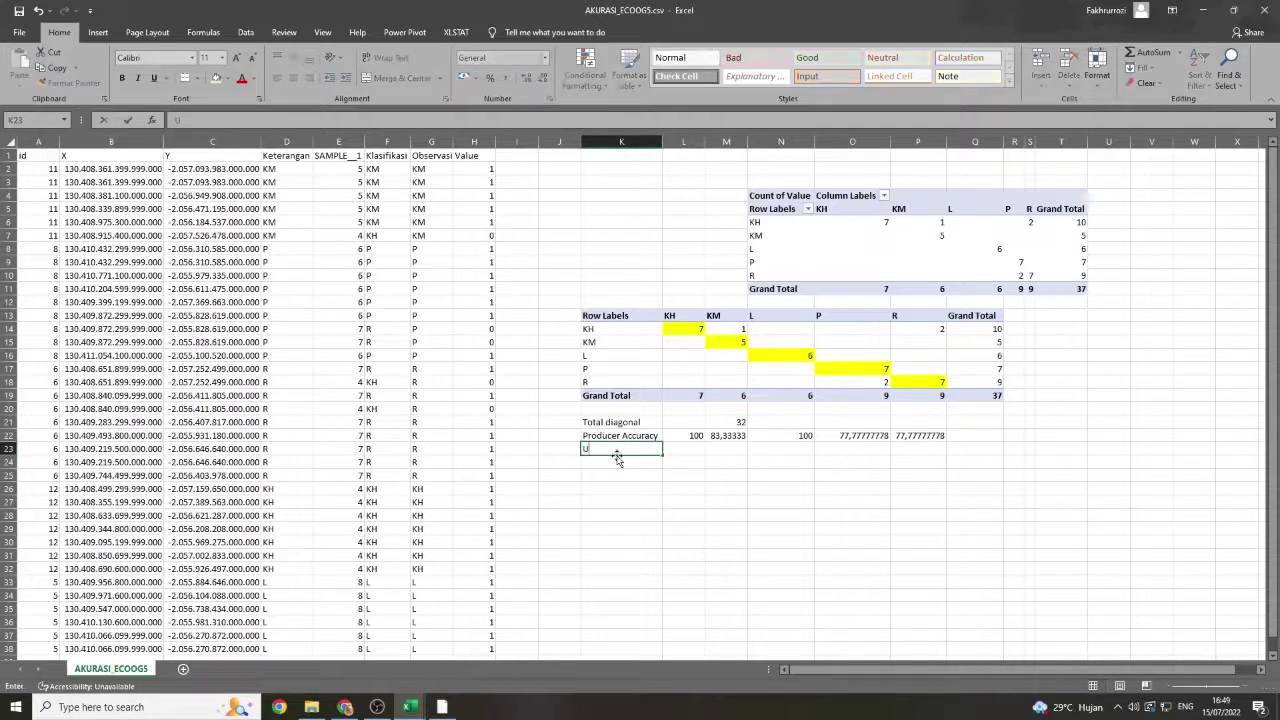
pyautogui.write('ser Accuracy')
pyautogui.press('Tab')
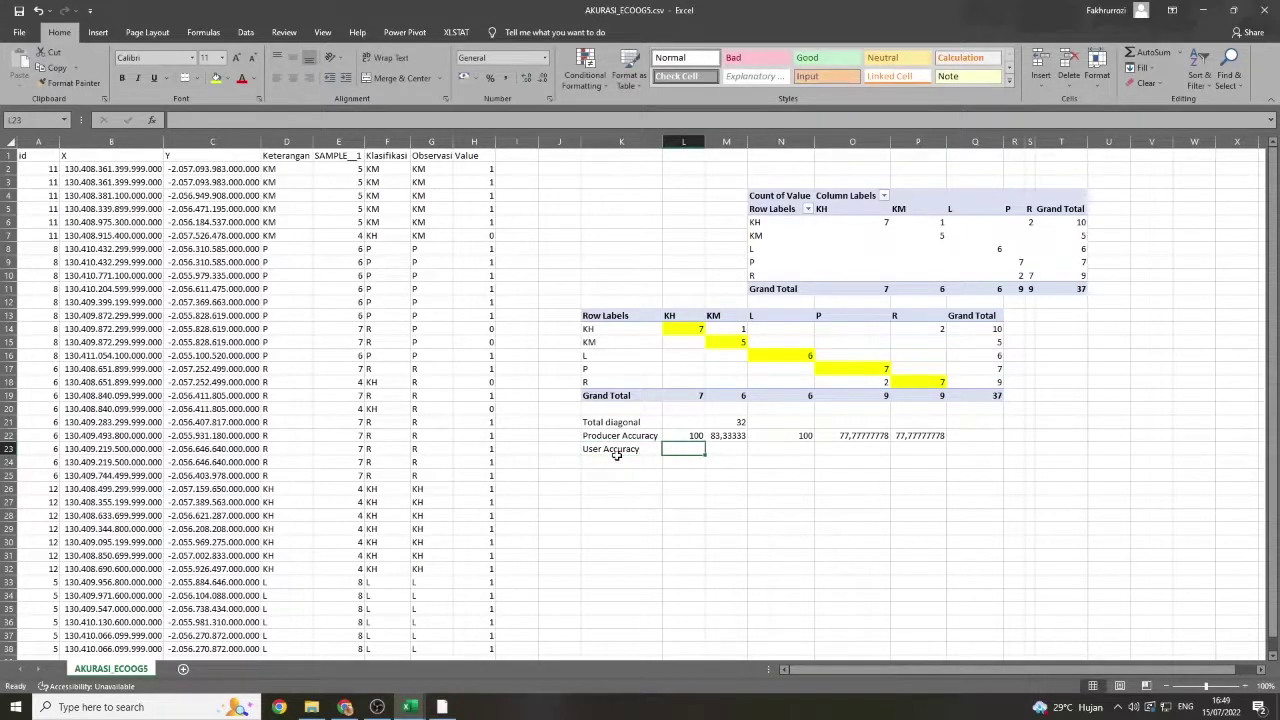
# - Enter the KH User Accuracy formula =(L14/Q14)*100 in L23
pyautogui.write('=(')
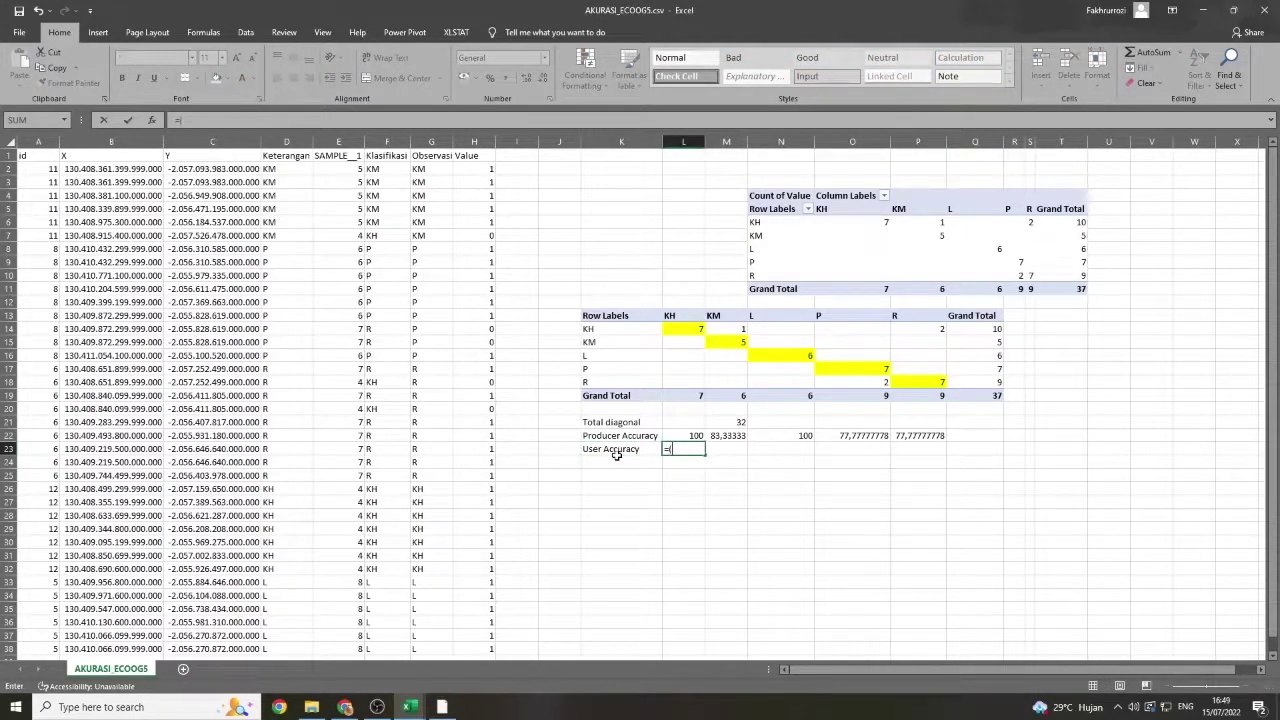
pyautogui.click(687, 329)
pyautogui.write('/')
pyautogui.click(972, 328)
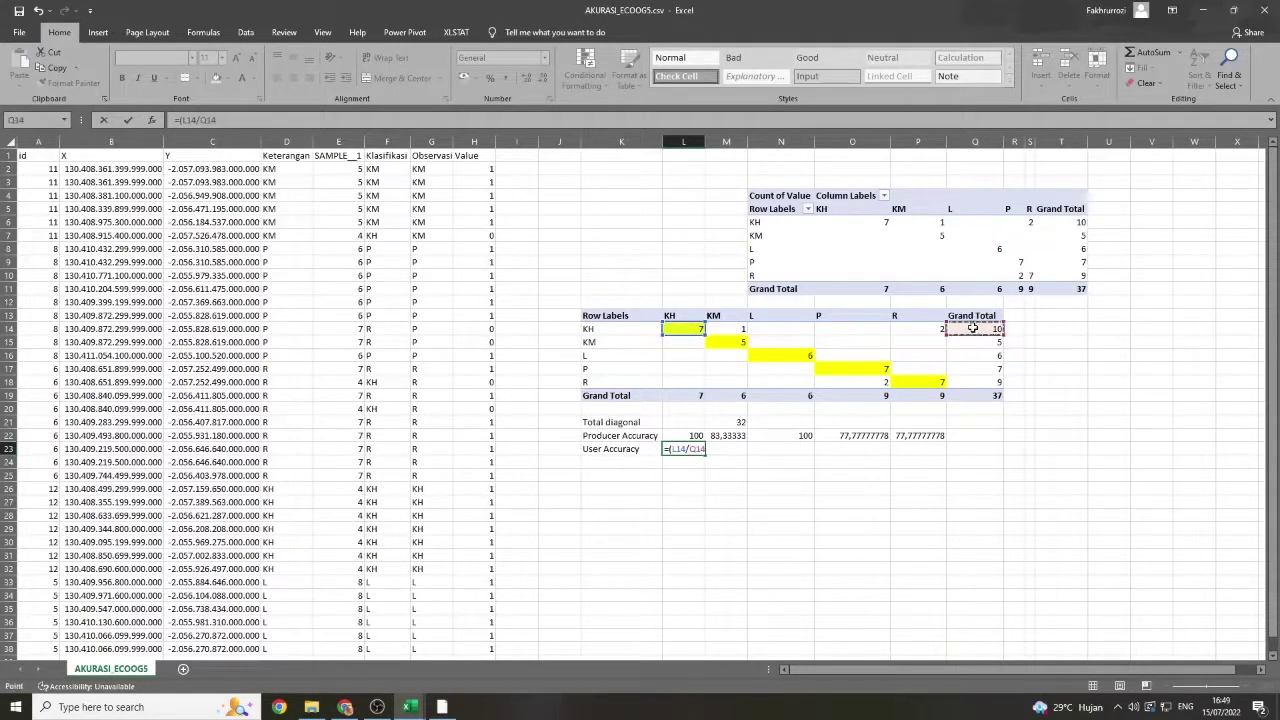
pyautogui.write(')*100')
pyautogui.press('Return')
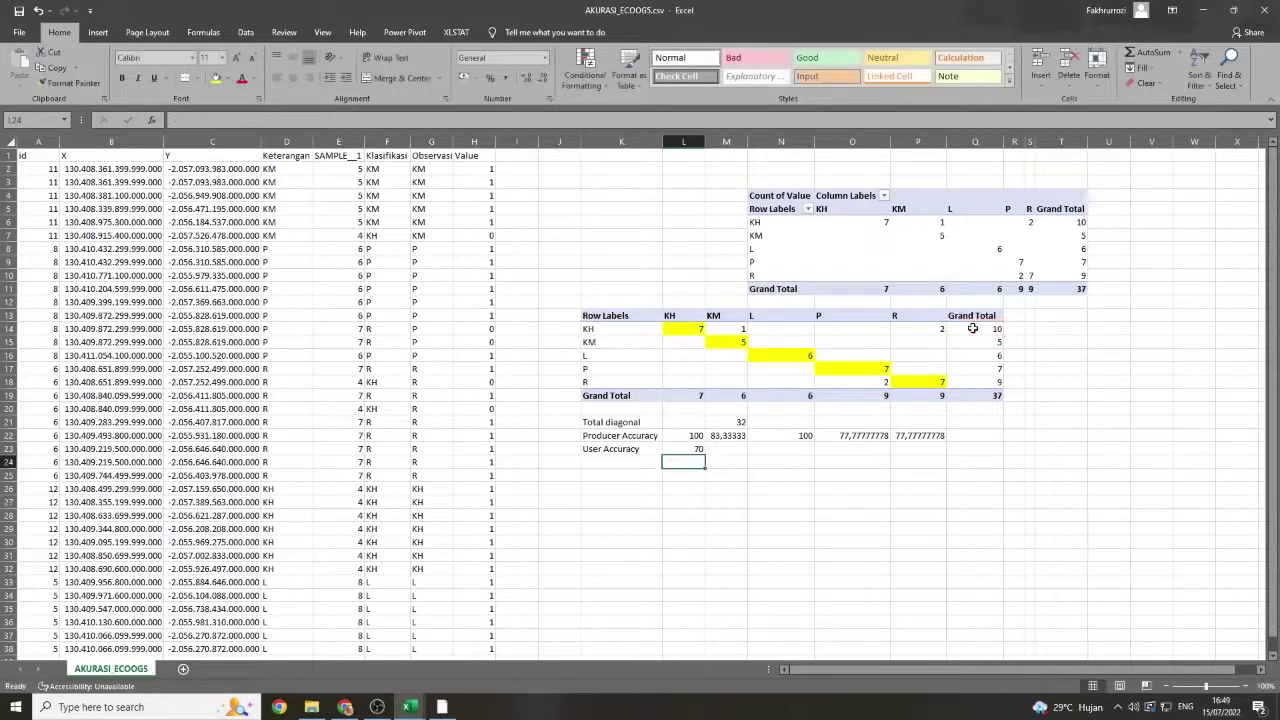
# - Enter the KM User Accuracy formula =(M15/Q15)*100 in M23
pyautogui.click(727, 449)
pyautogui.write('=')
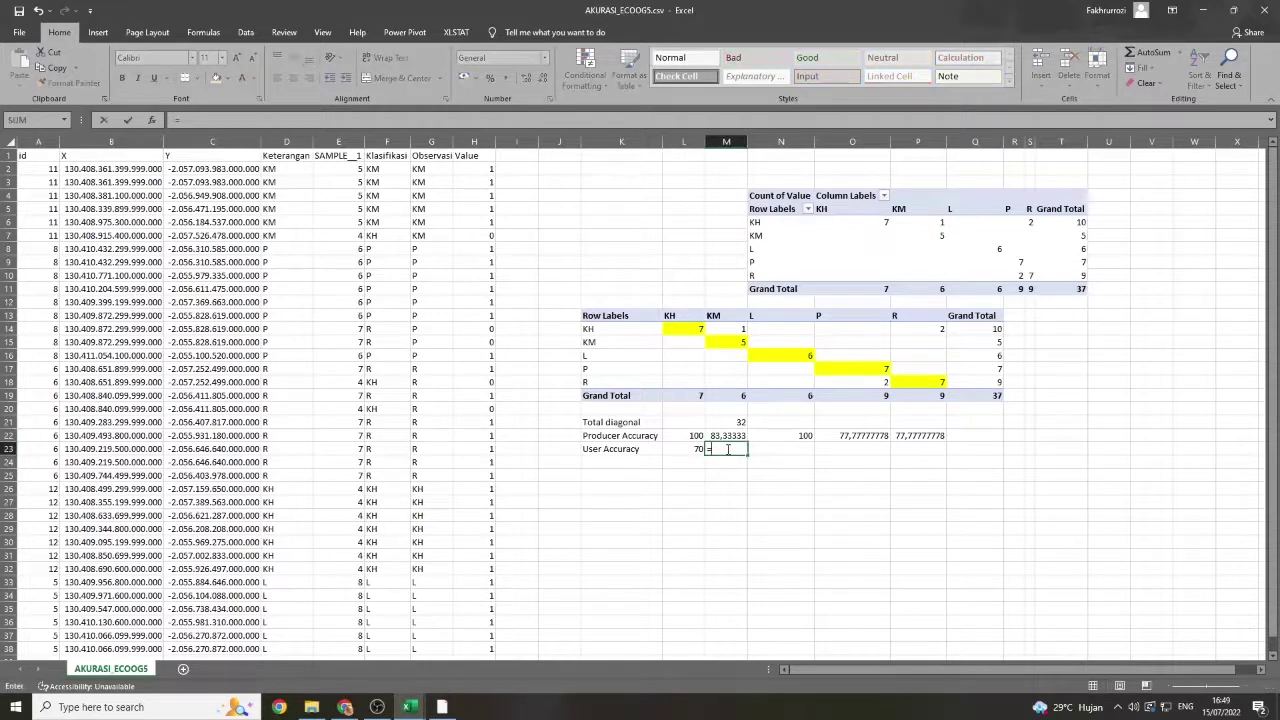
pyautogui.write('(')
pyautogui.click(730, 342)
pyautogui.write('/')
pyautogui.click(972, 341)
pyautogui.write(')')
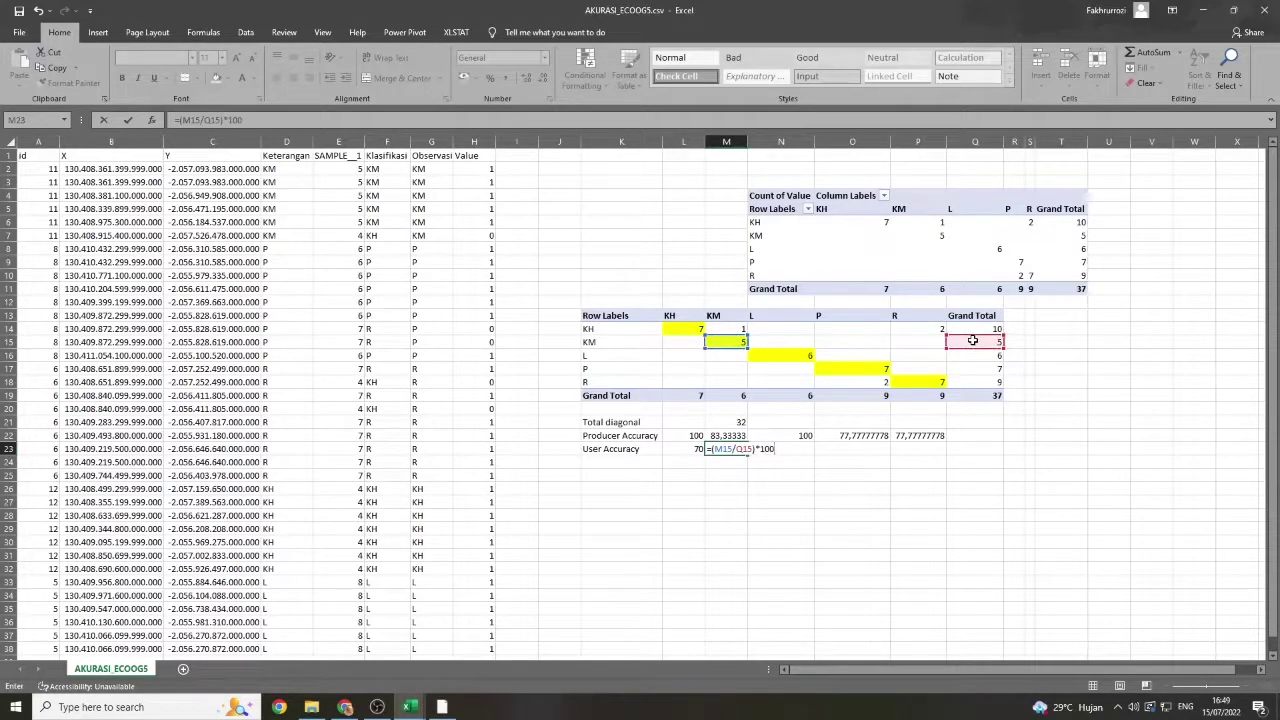
pyautogui.write('*100')
pyautogui.press('Return')
# - Enter the User Accuracy formula =(N16/Q16)*100 for class L in N23
pyautogui.click(794, 451)
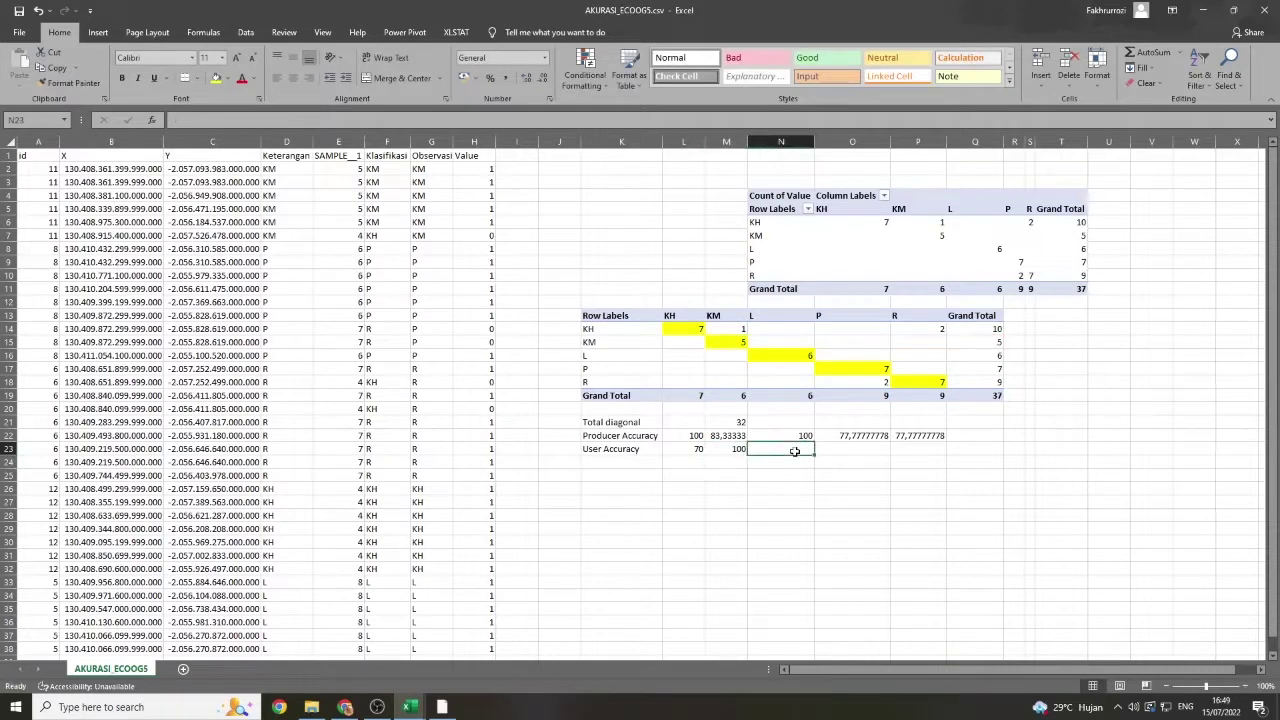
pyautogui.write('=(')
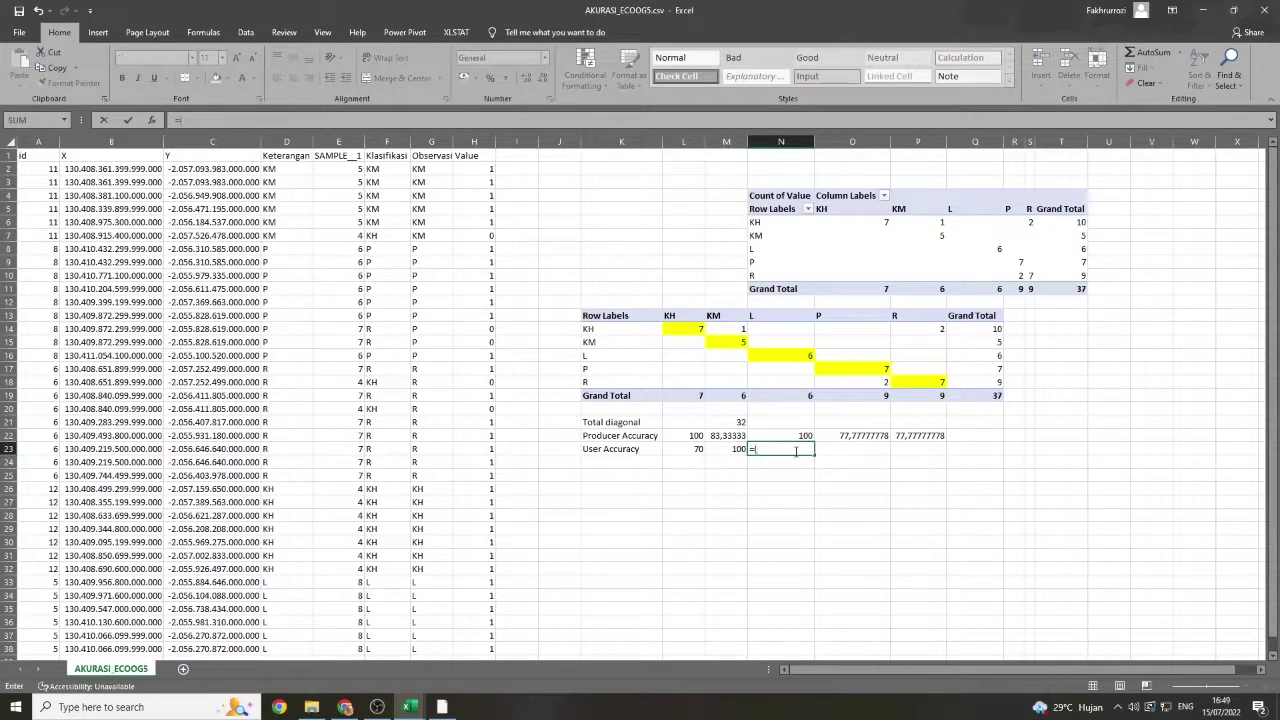
pyautogui.click(808, 357)
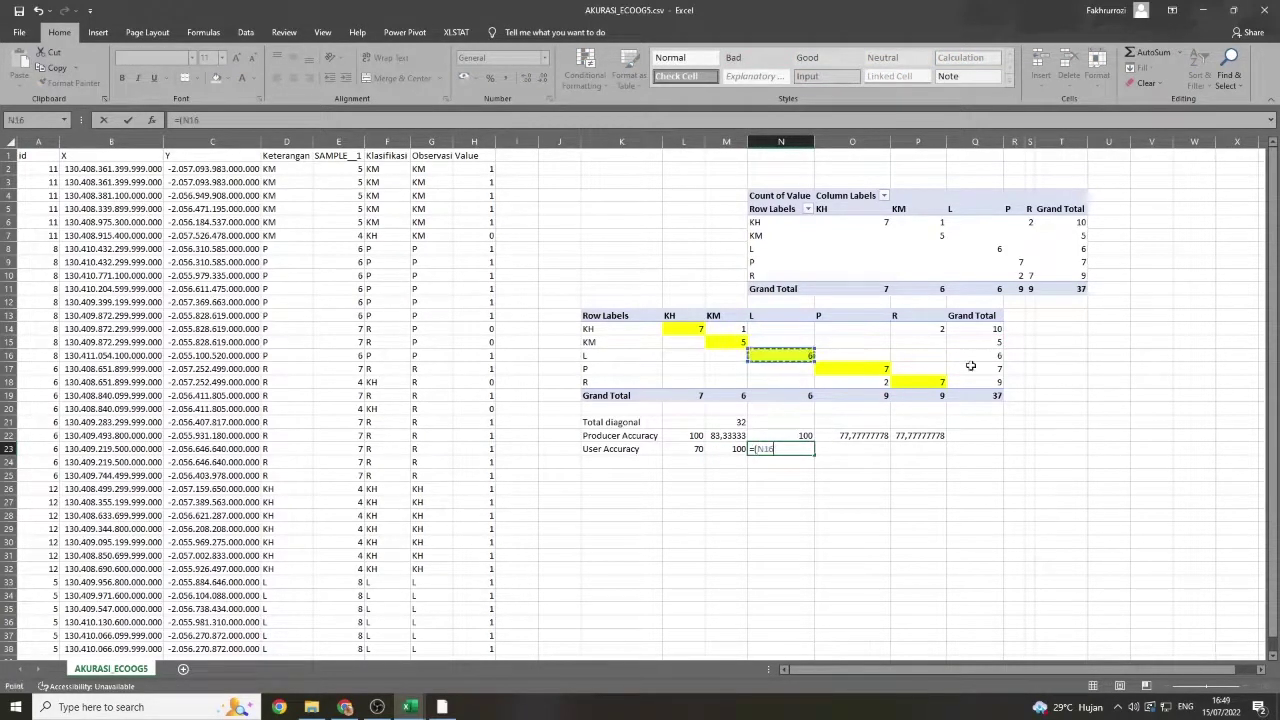
pyautogui.write('/')
pyautogui.click(972, 357)
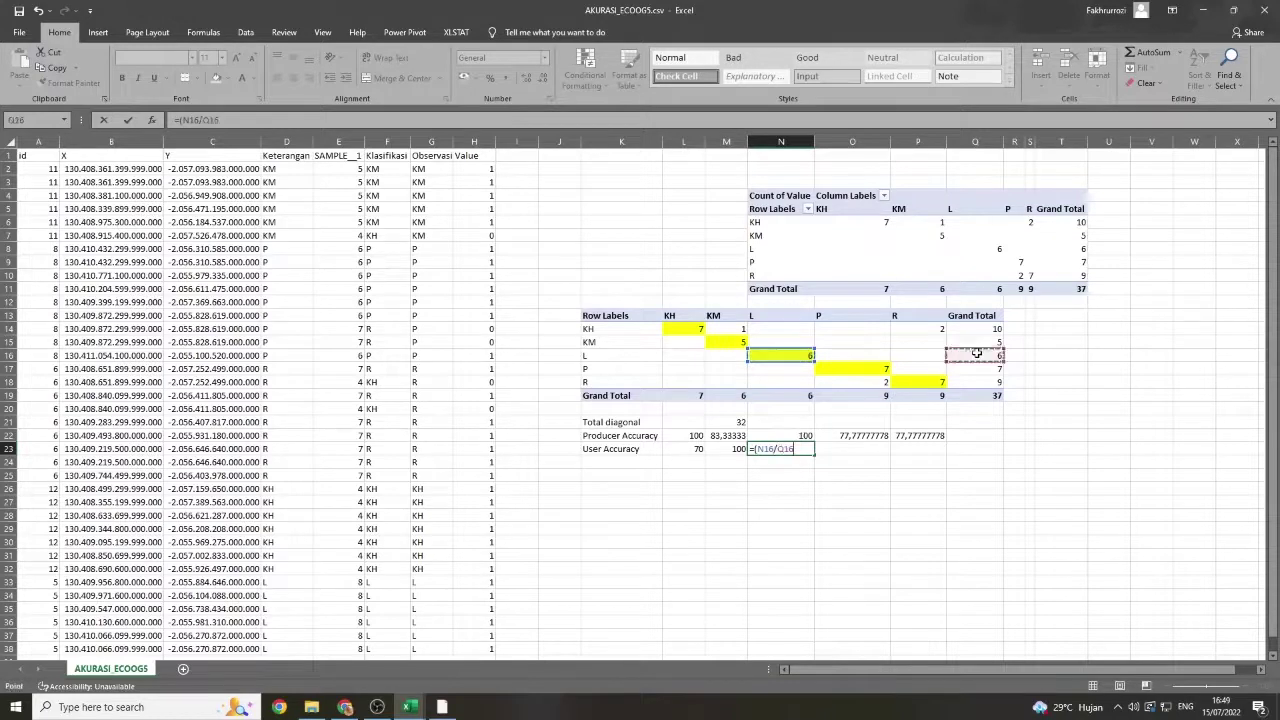
pyautogui.write(')*100')
pyautogui.press('Return')
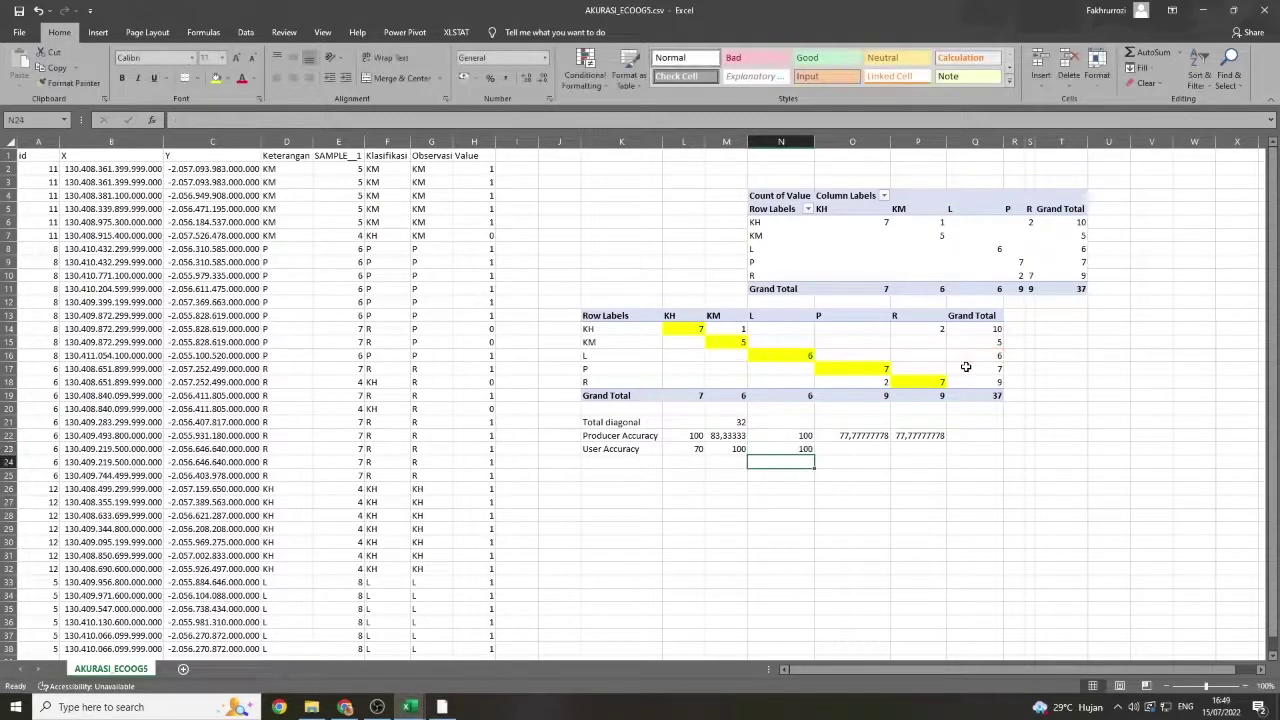
# - Enter the User Accuracy formula =(O17/Q17)*100 for class P in O23
pyautogui.click(859, 448)
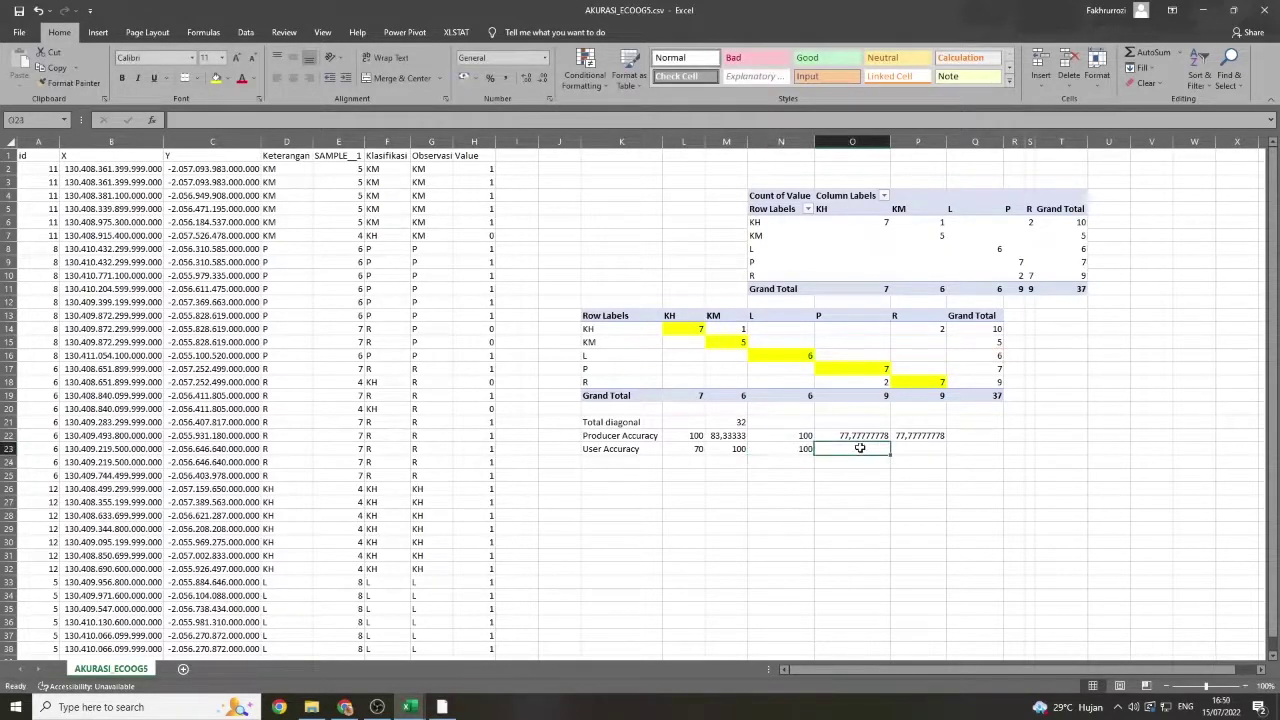
pyautogui.write('=(')
pyautogui.click(875, 367)
pyautogui.write('/')
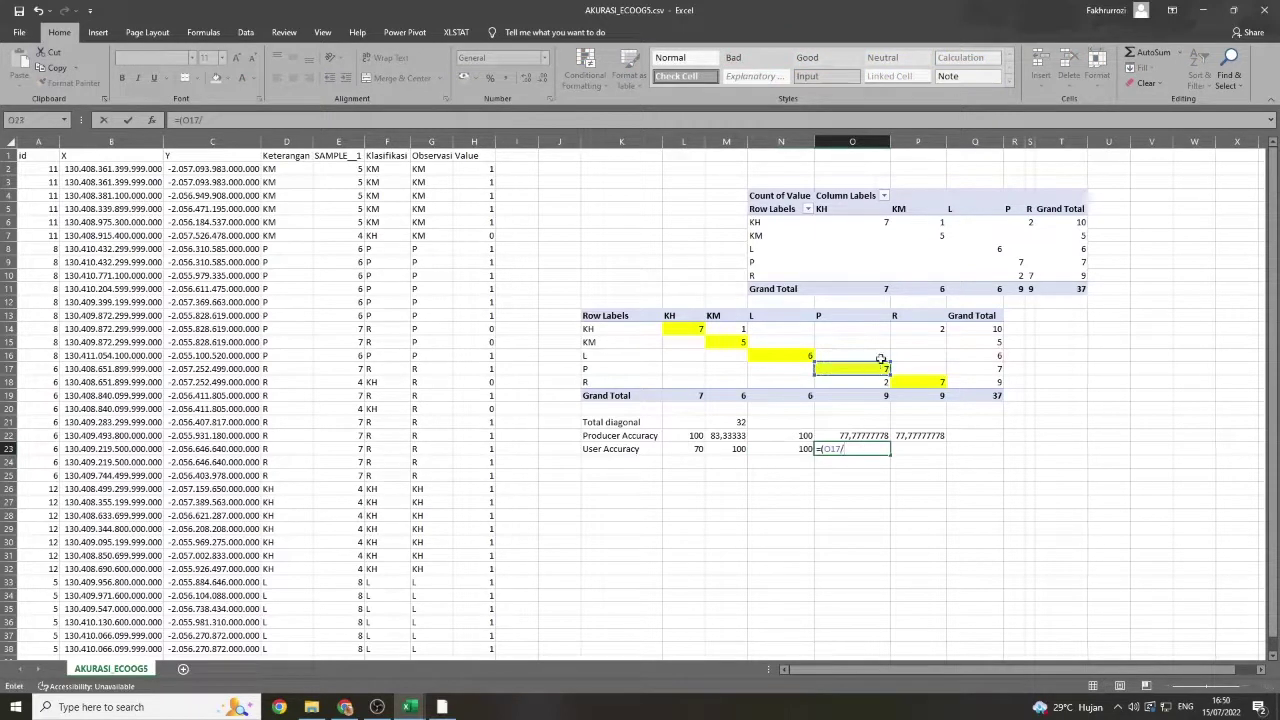
pyautogui.click(975, 368)
pyautogui.write(')')
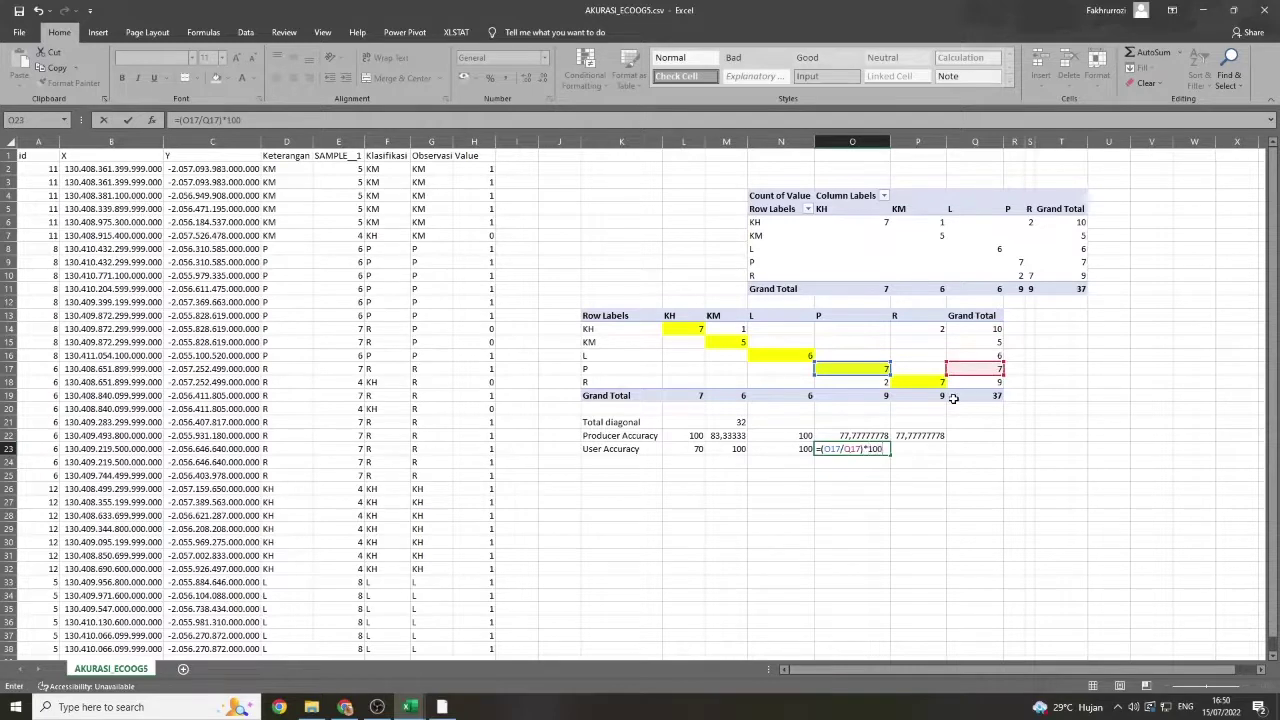
pyautogui.write('*100')
pyautogui.press('Return')
# - Enter the User Accuracy formula =(P18/Q18)*100 for class R in P23
pyautogui.click(920, 448)
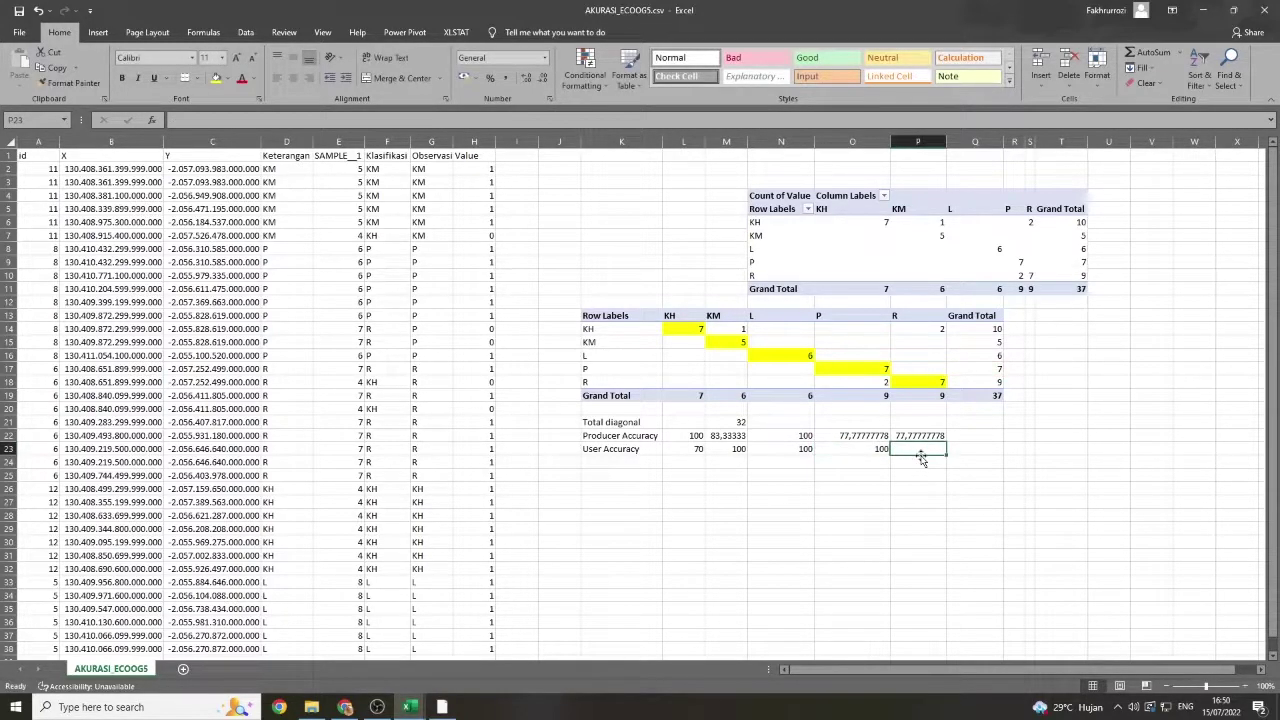
pyautogui.write('=(')
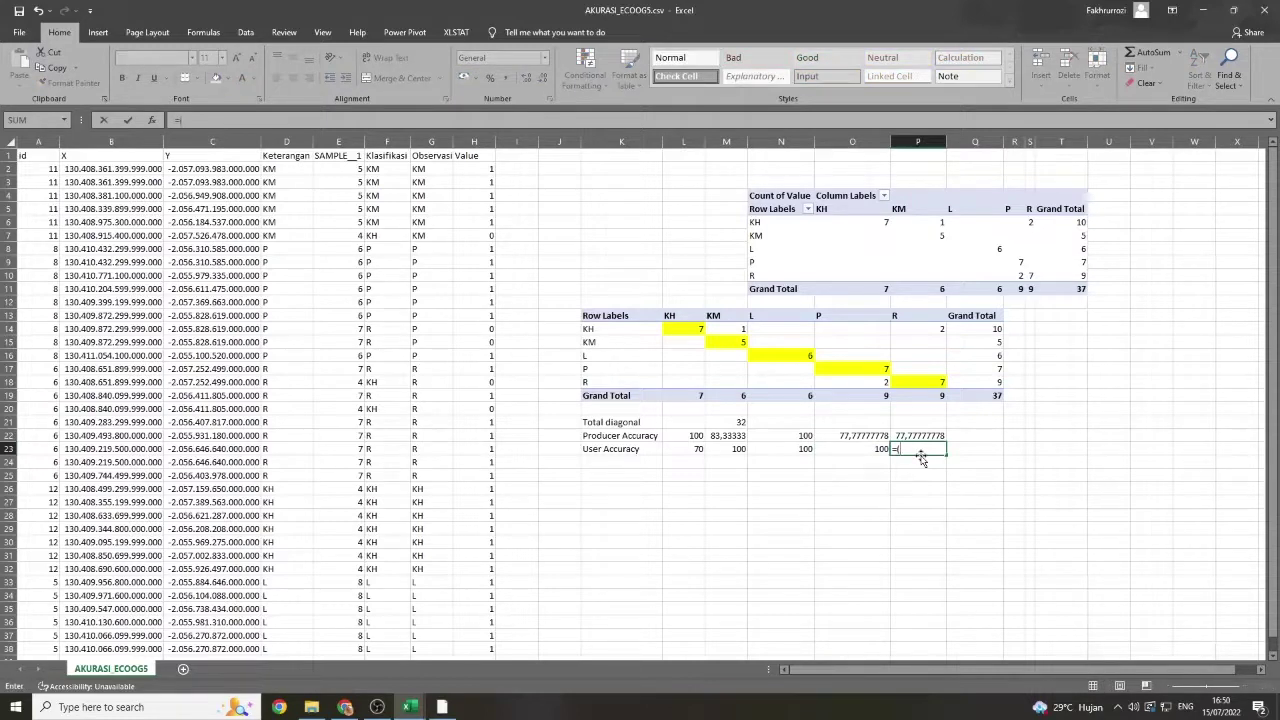
pyautogui.click(915, 381)
pyautogui.write('/')
pyautogui.click(975, 382)
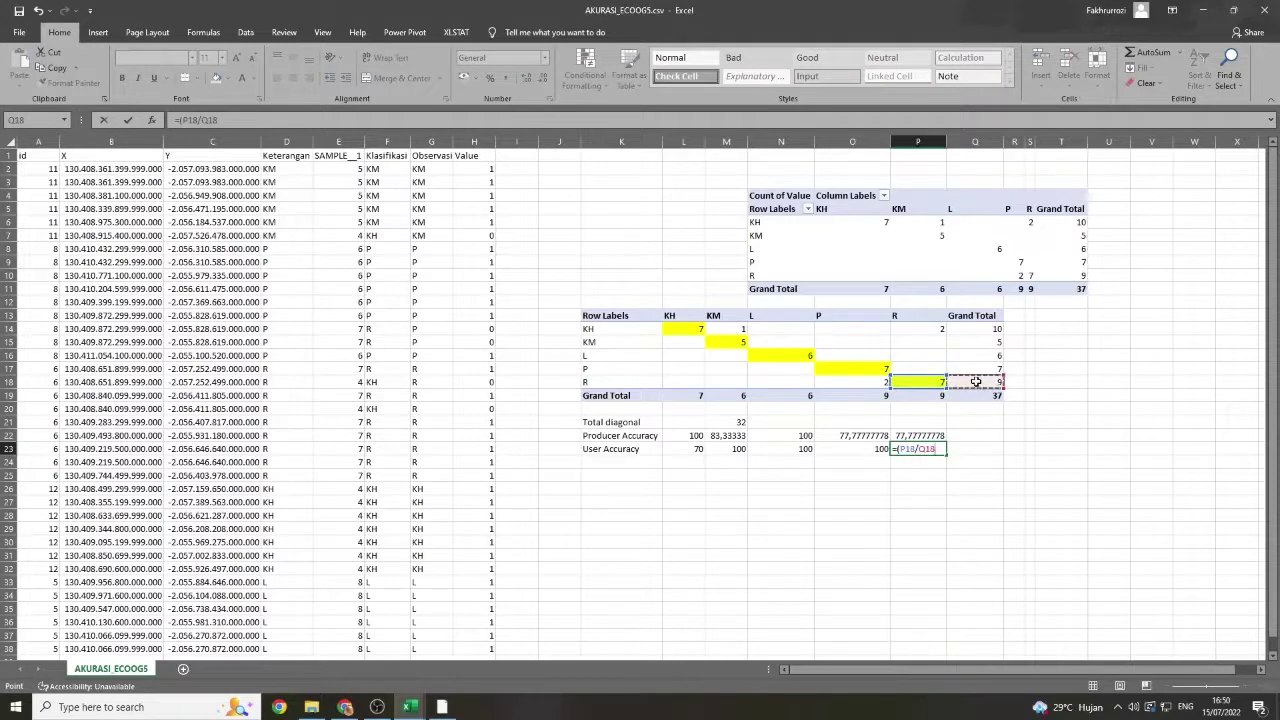
pyautogui.write(')*100')
pyautogui.press('Return')
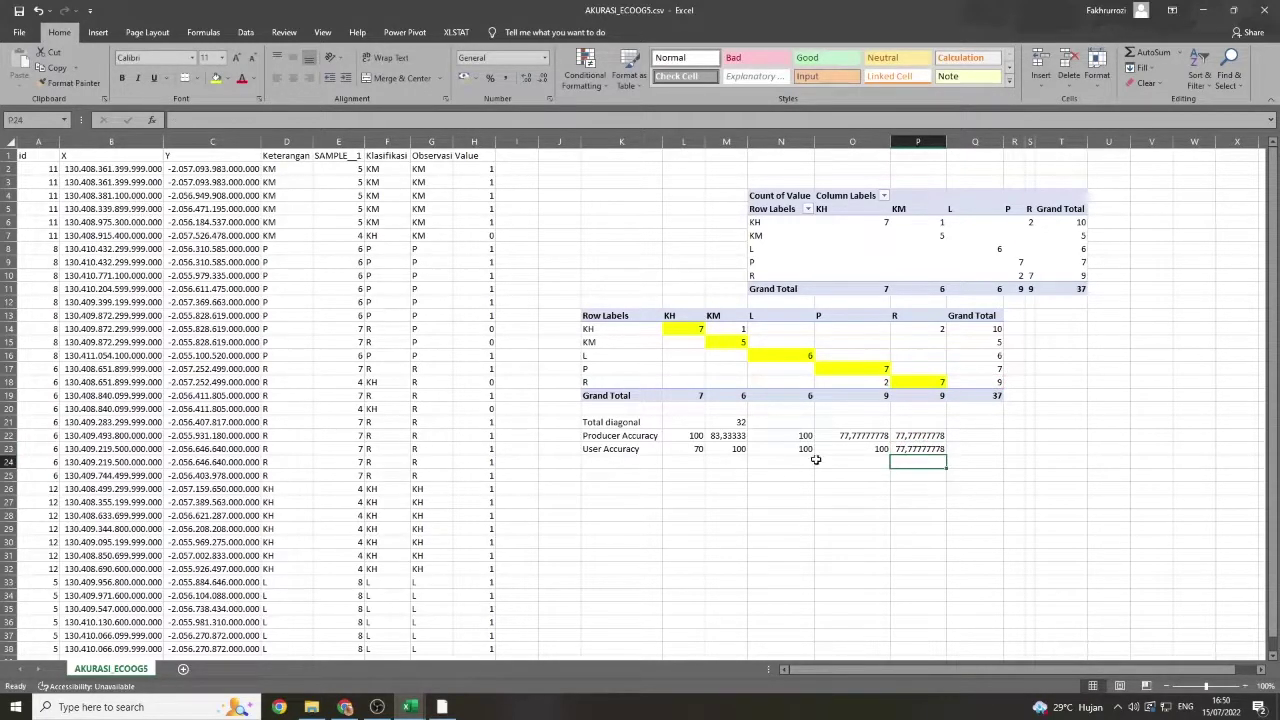
# - Enter the label Overall Accuracy in K24, below User Accuracy
pyautogui.click(640, 461)
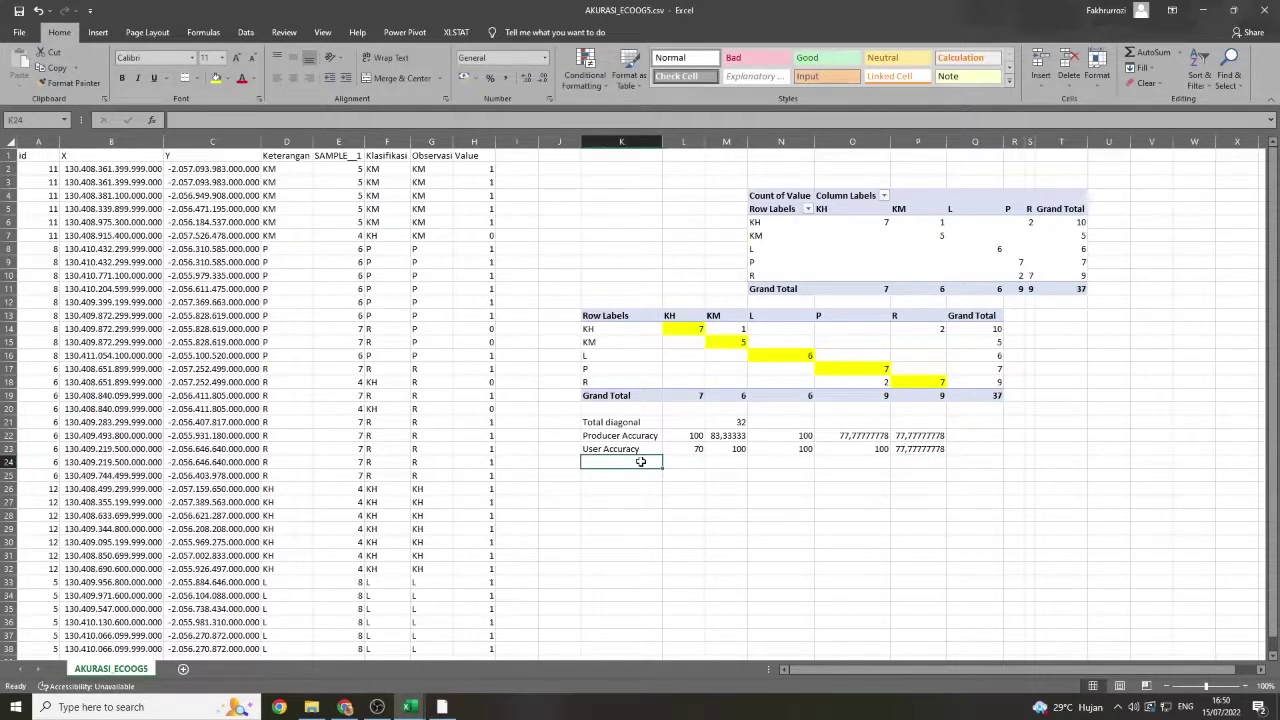
pyautogui.write('Overall')
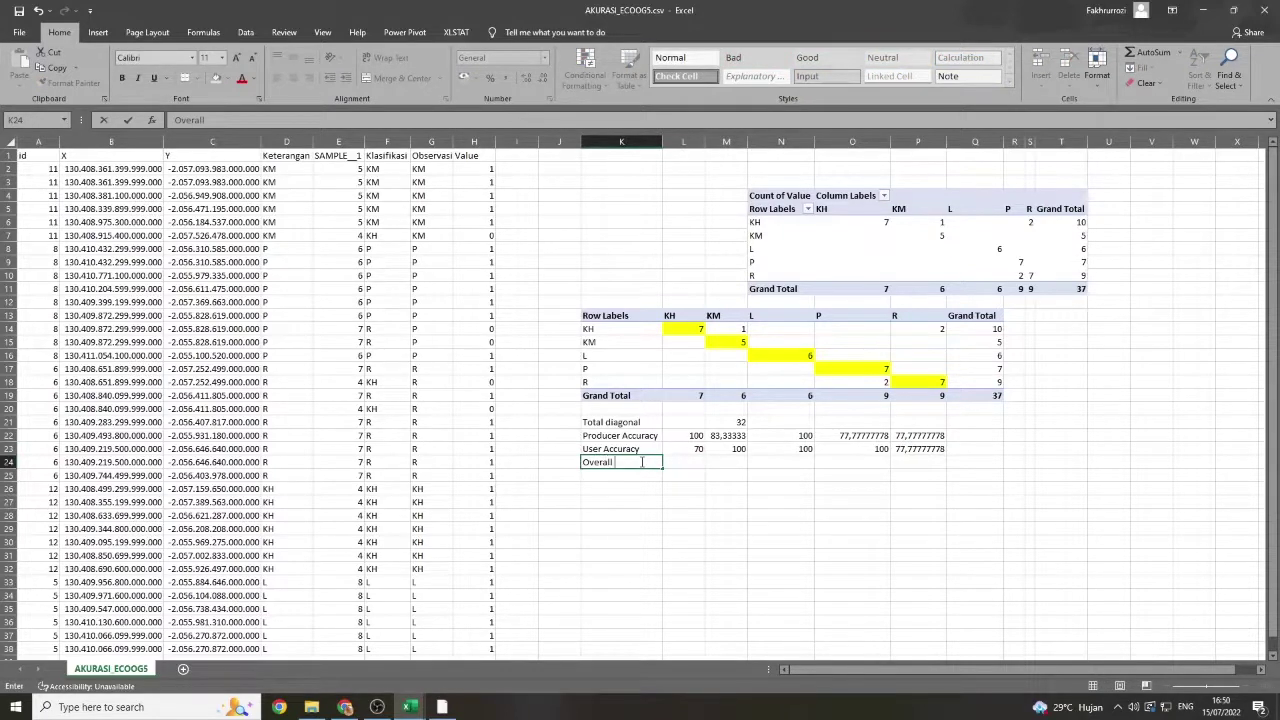
pyautogui.write(' Accuracy')
# - Enter the Overall Accuracy formula =(M21/Q19)*100 in L24, dividing the diagonal total by the matrix's grand total
pyautogui.click(697, 461)
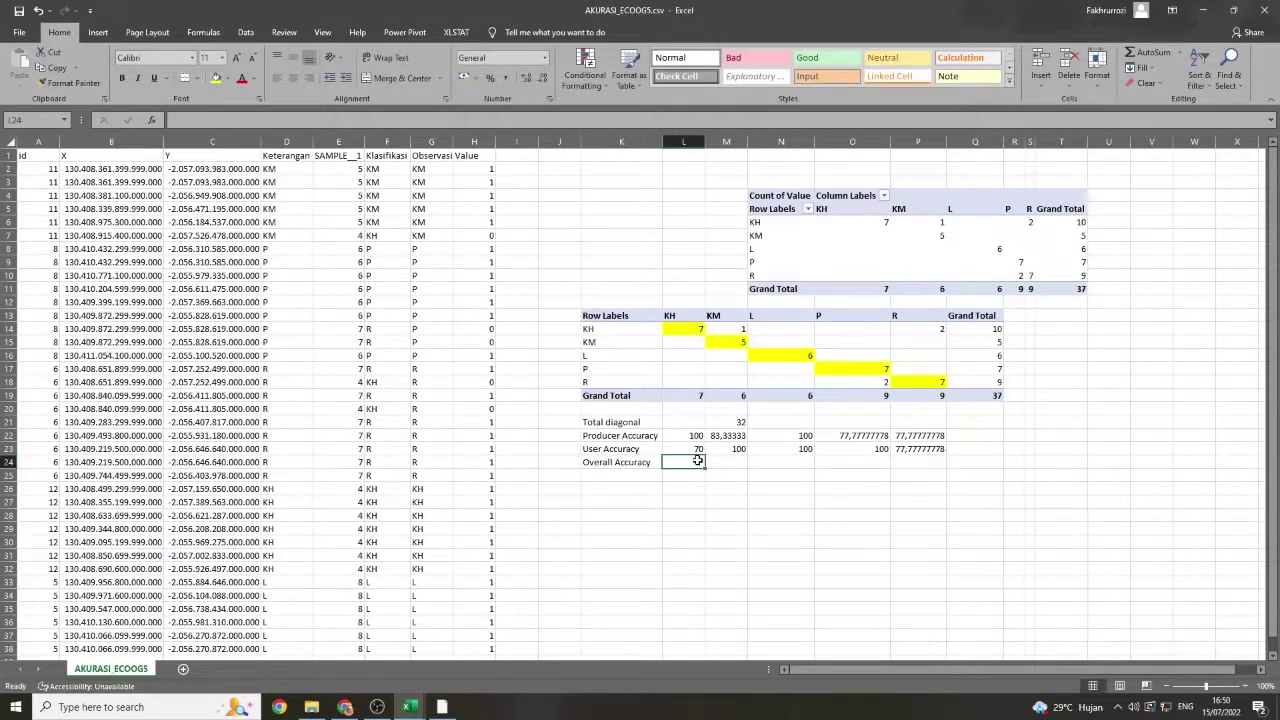
pyautogui.write('=')
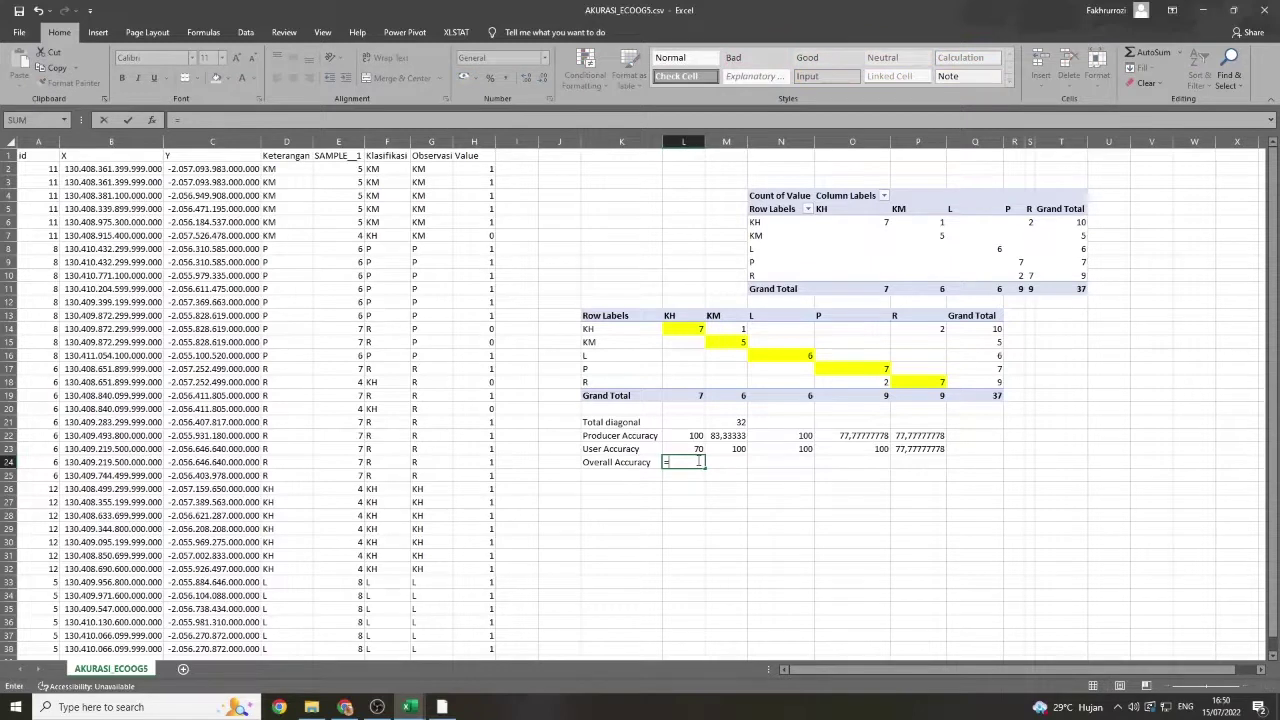
pyautogui.write('(')
pyautogui.click(729, 421)
pyautogui.write('/')
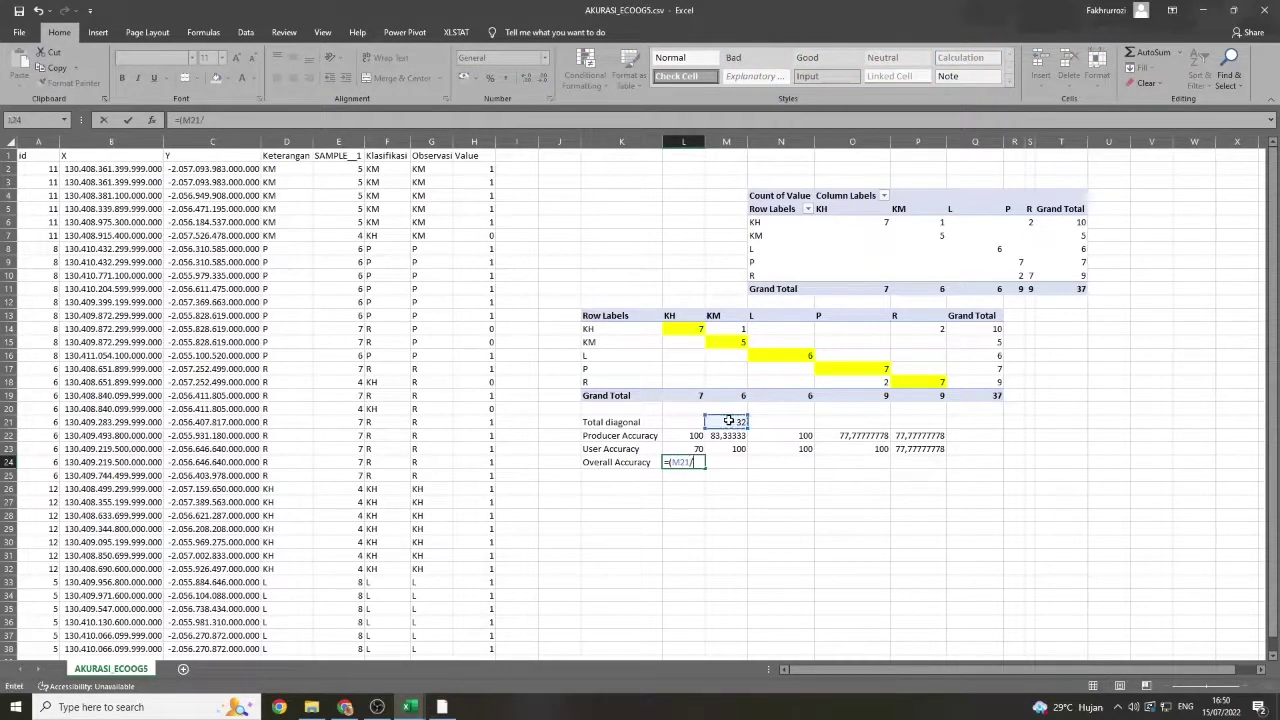
pyautogui.click(980, 395)
pyautogui.write(')*100')
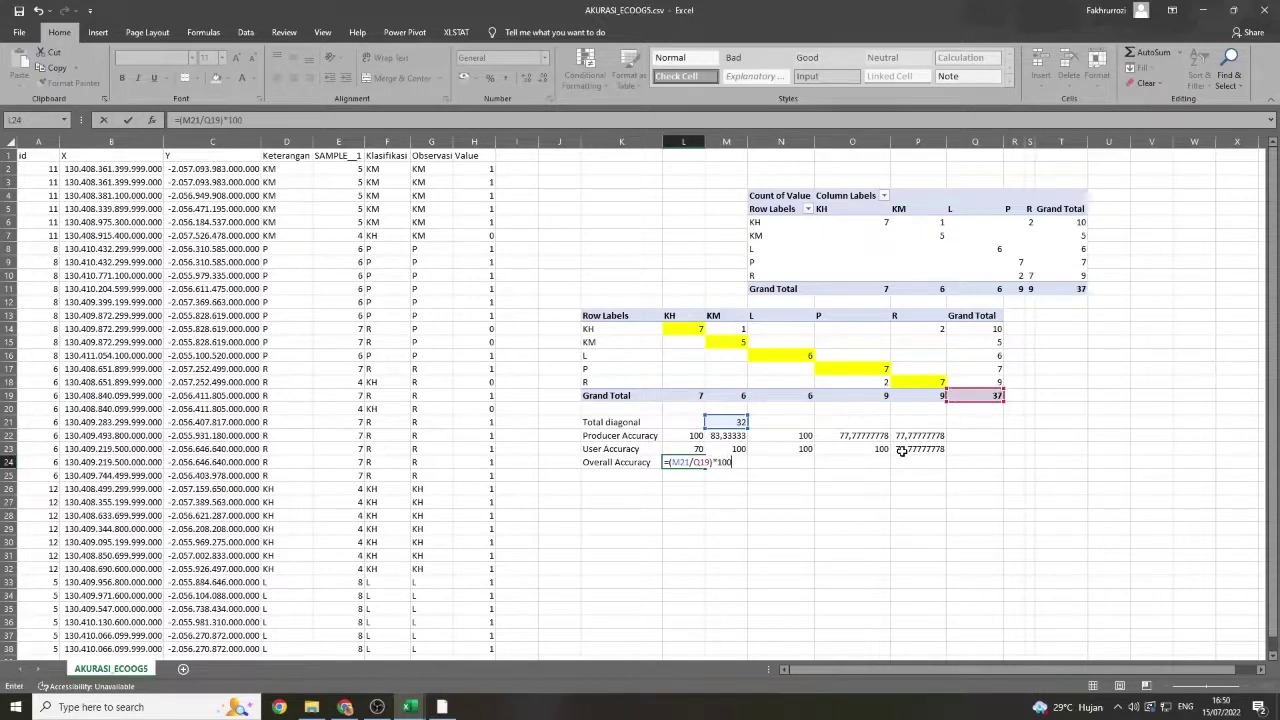
pyautogui.press('Return')
pyautogui.click(603, 477)
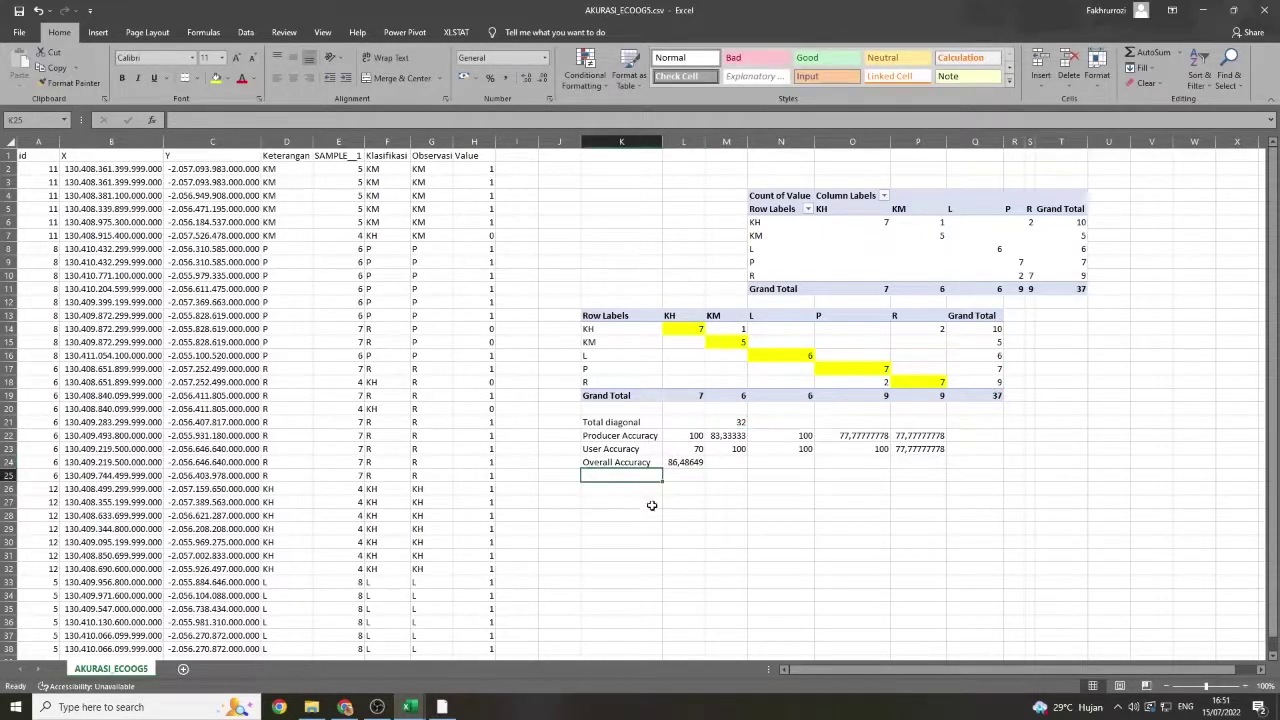
pyautogui.click(628, 463)
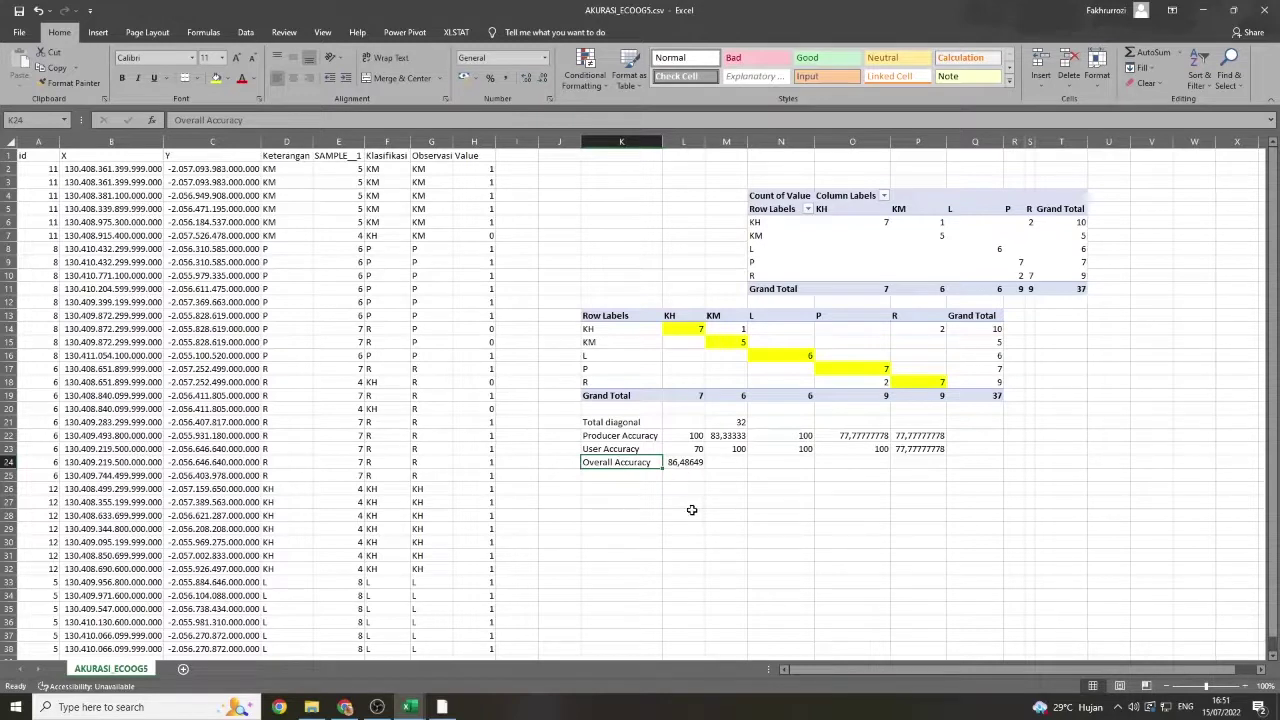
pyautogui.click(724, 478)
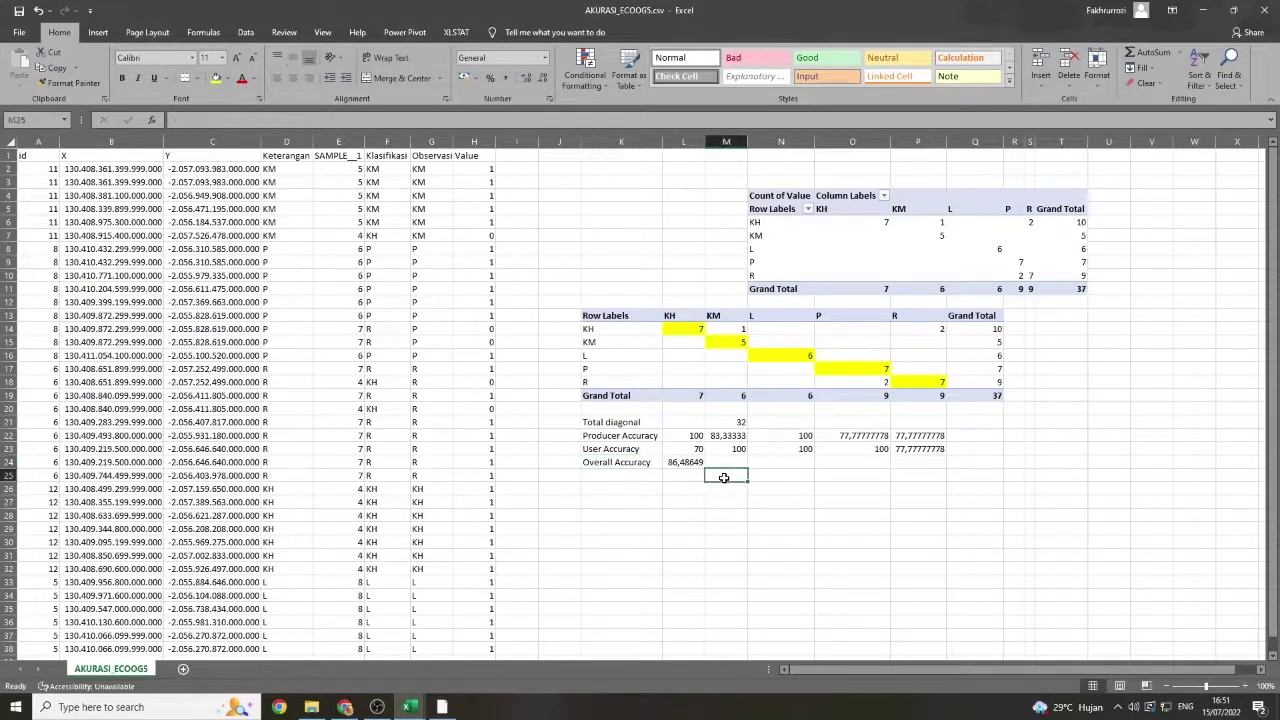
pyautogui.click(719, 462)
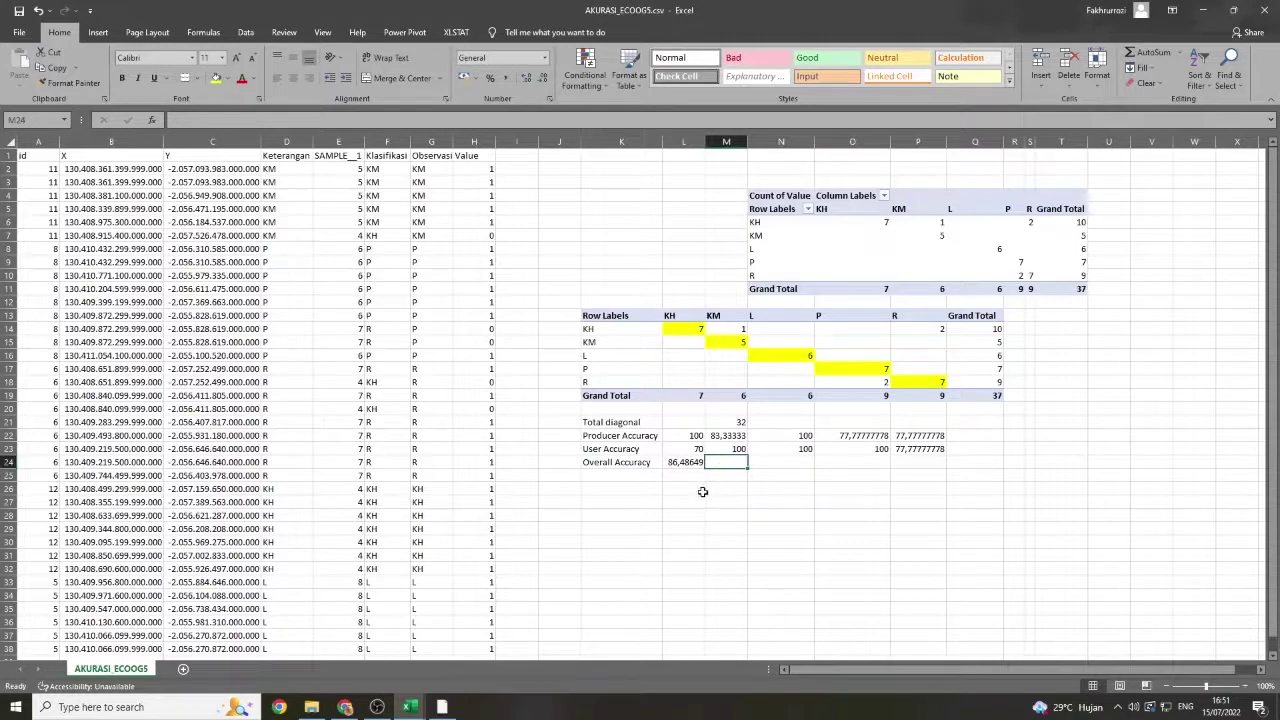